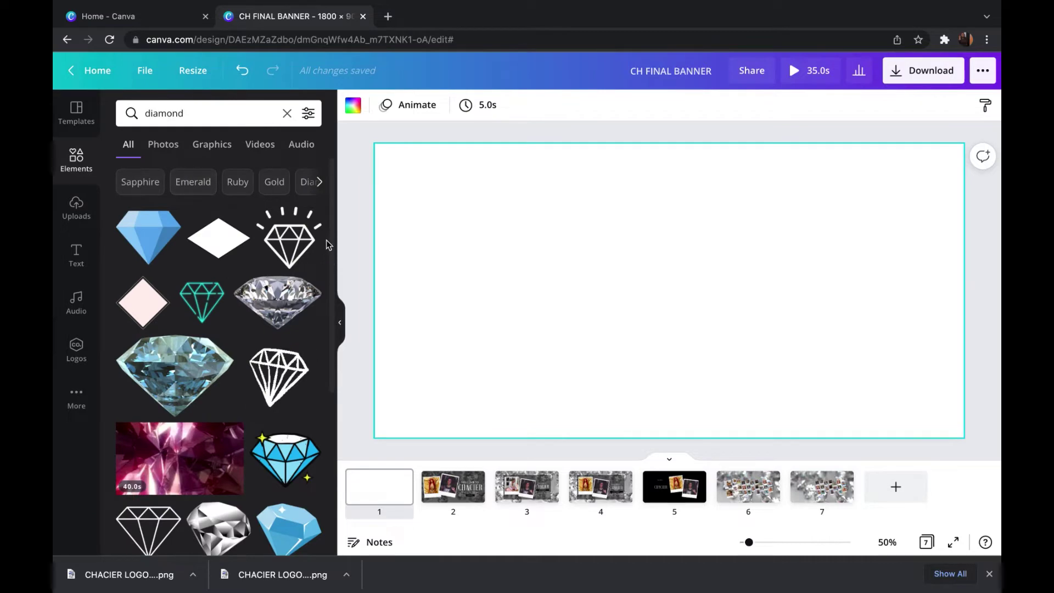
Step: Scroll the 'diamond' element results and add the silver diamonds photo to page 1
scroll(330, 236, down, 10)
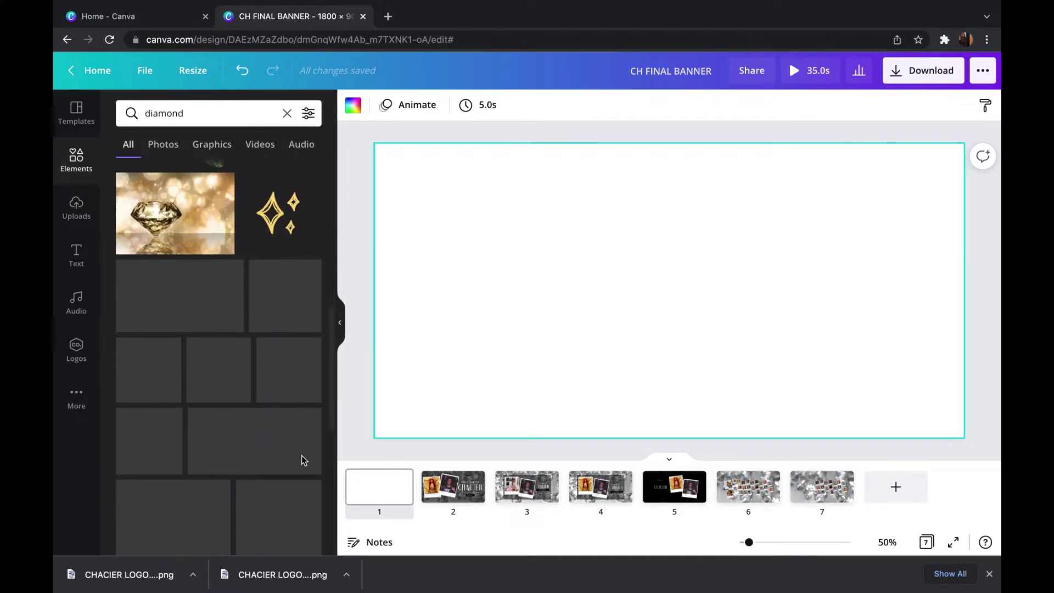
scroll(303, 460, down, 2)
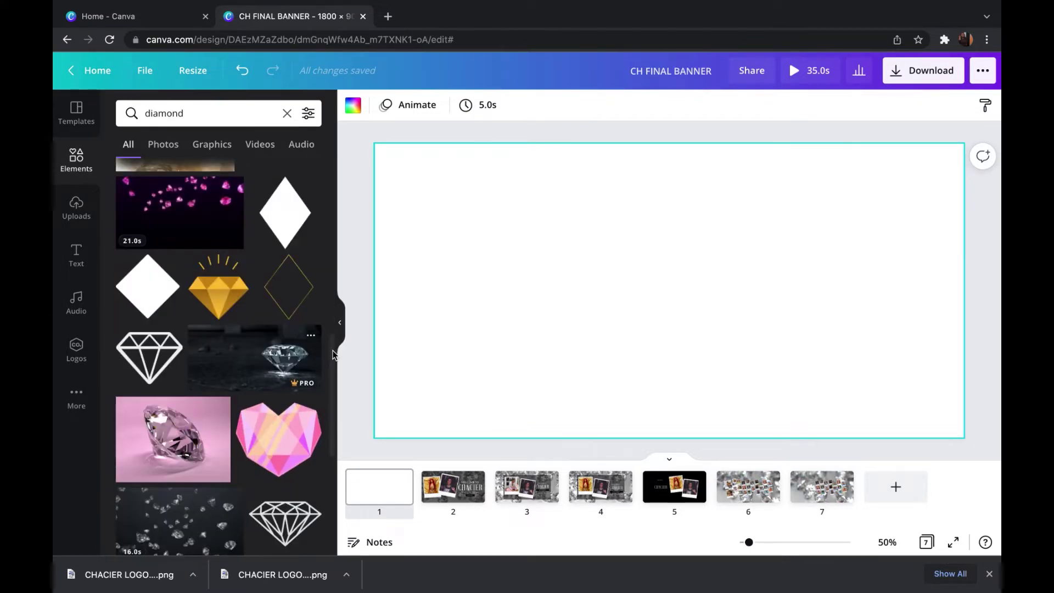
scroll(331, 379, down, 6)
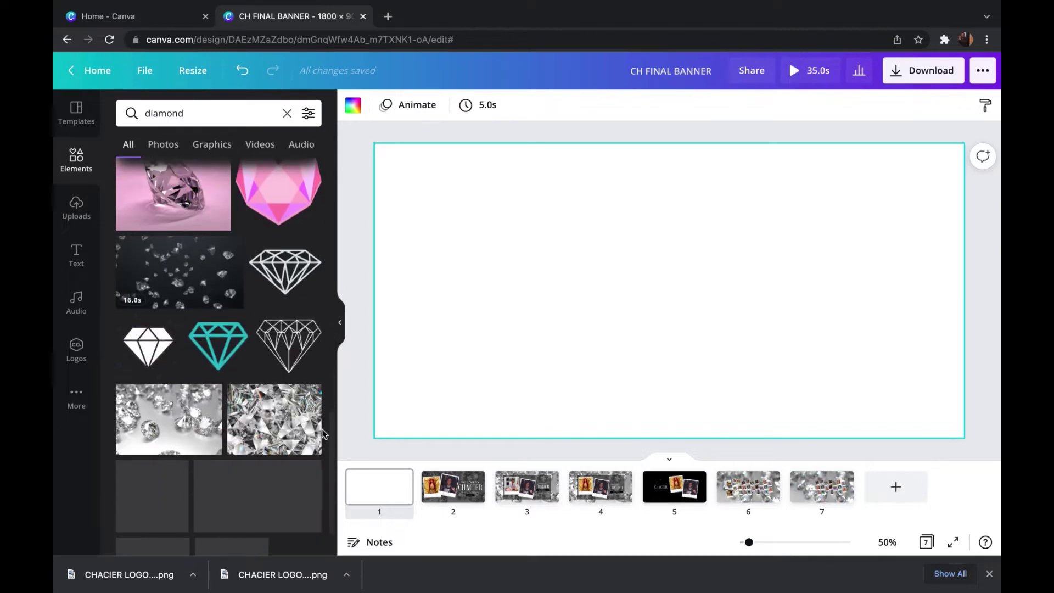
scroll(324, 434, down, 1)
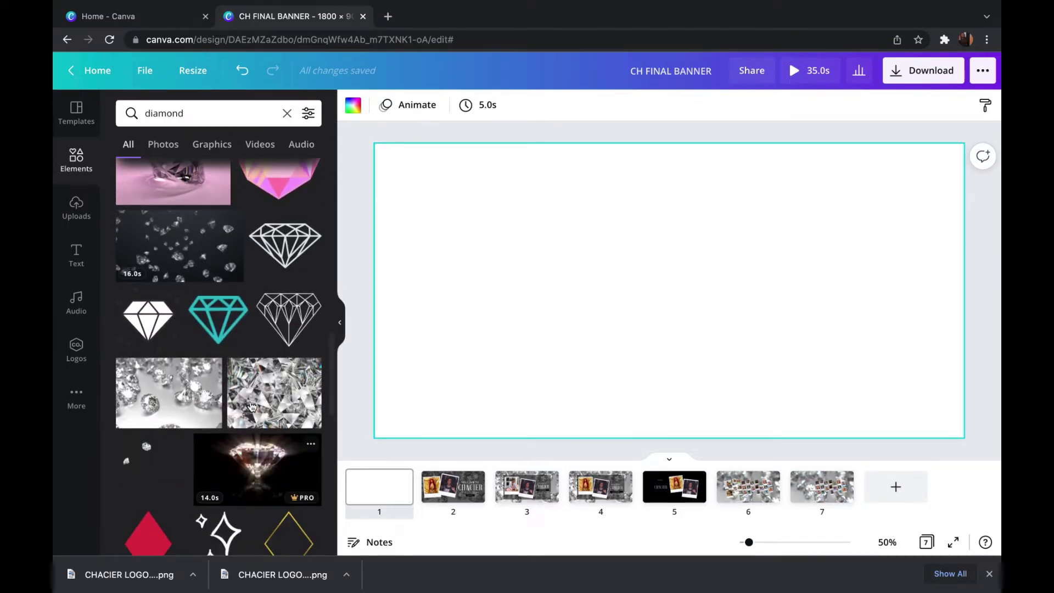
click(183, 373)
Step: Set the silver diamonds photo as the page background and adjust its position
right_click(679, 266)
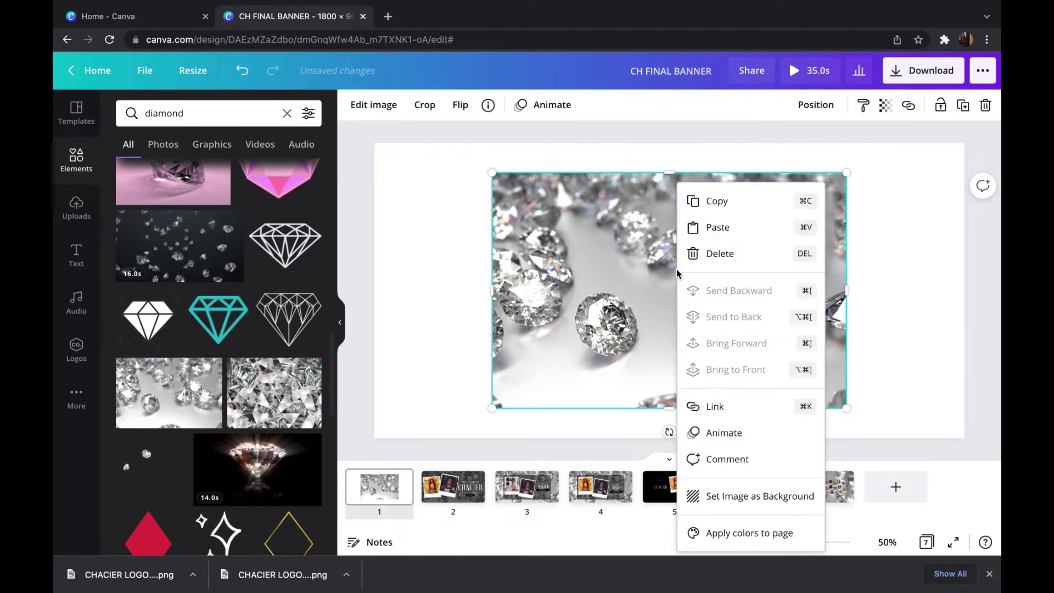
click(766, 496)
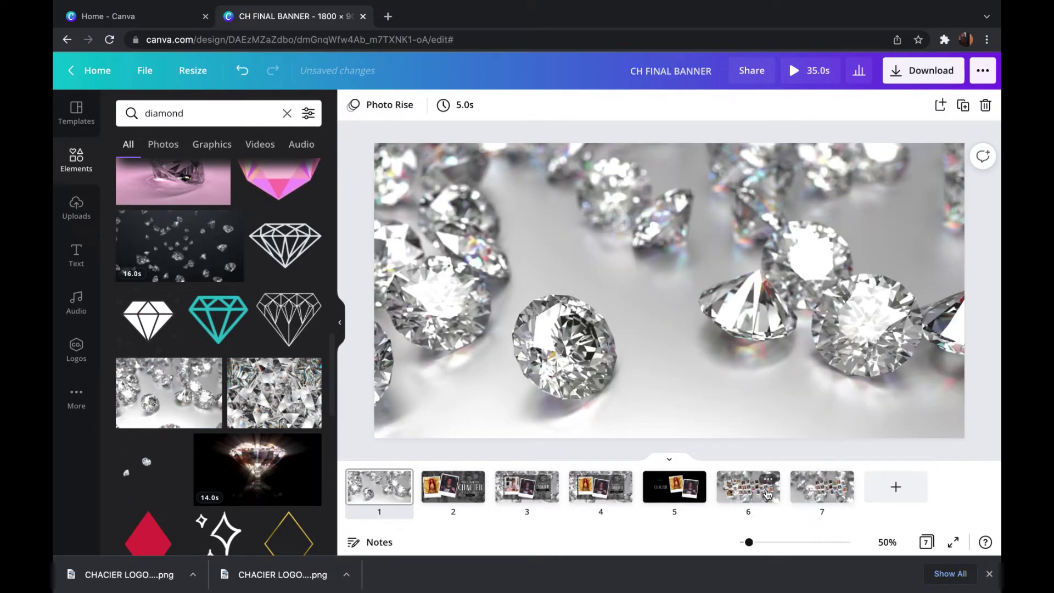
double_click(567, 266)
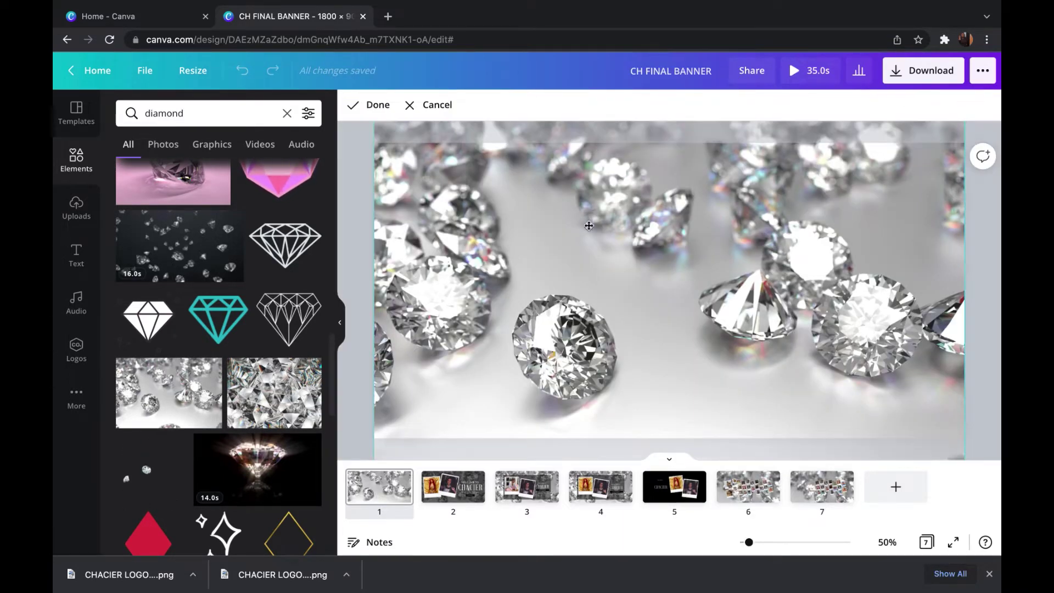
click(411, 134)
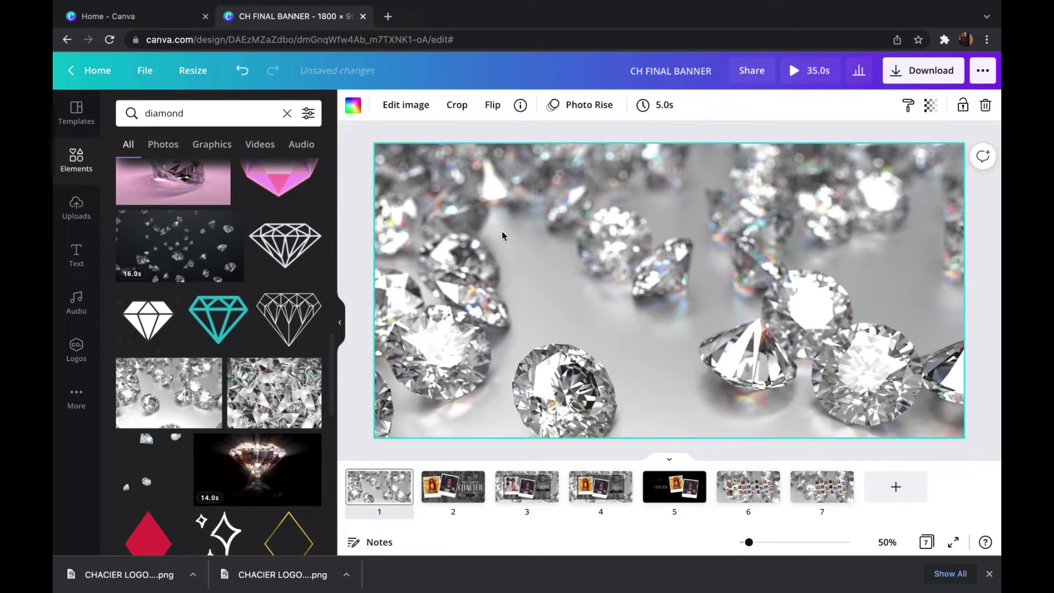
Step: Clear the 'diamond' search in Elements to browse all elements again
click(77, 209)
click(76, 160)
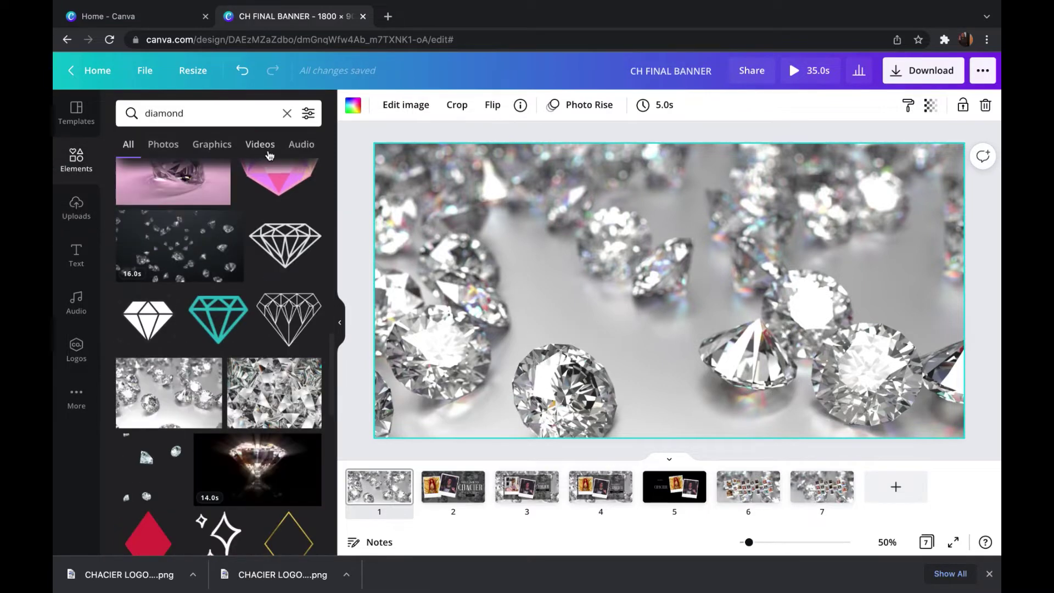
click(282, 112)
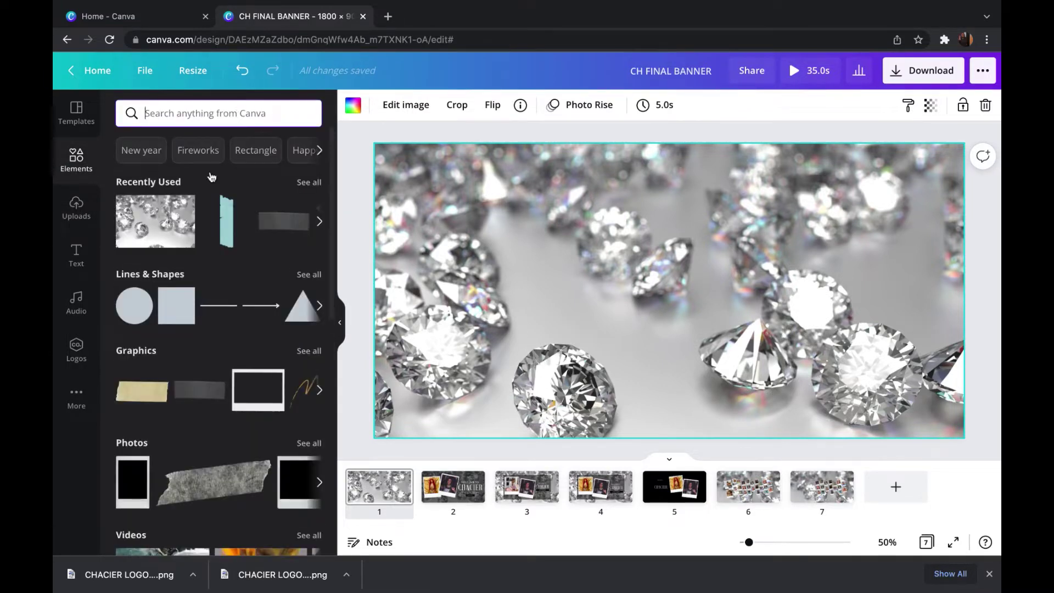
Step: Add a square shape to the page and colour it black
click(176, 305)
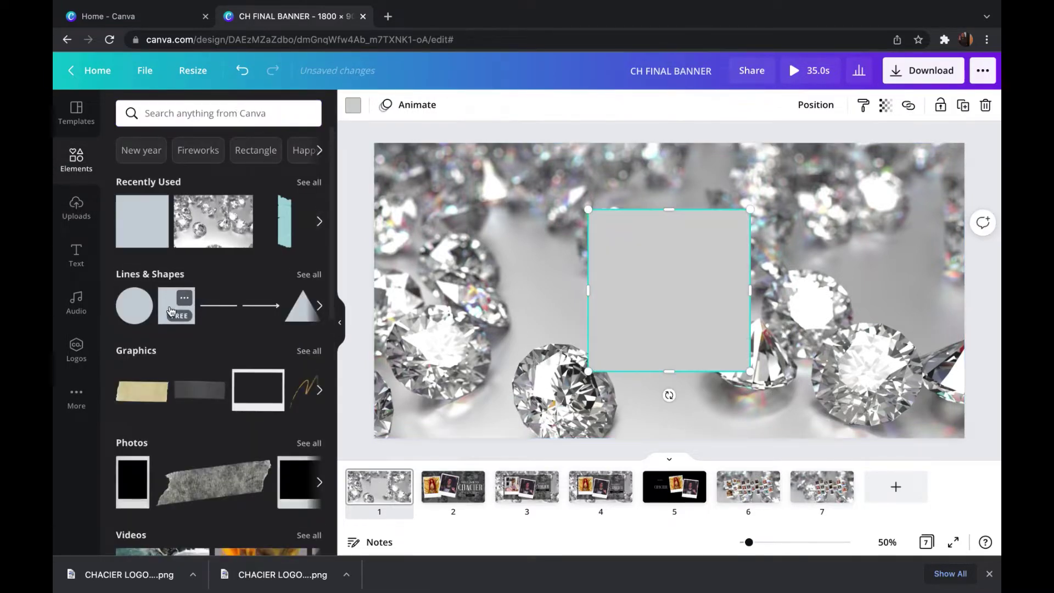
click(353, 105)
click(165, 173)
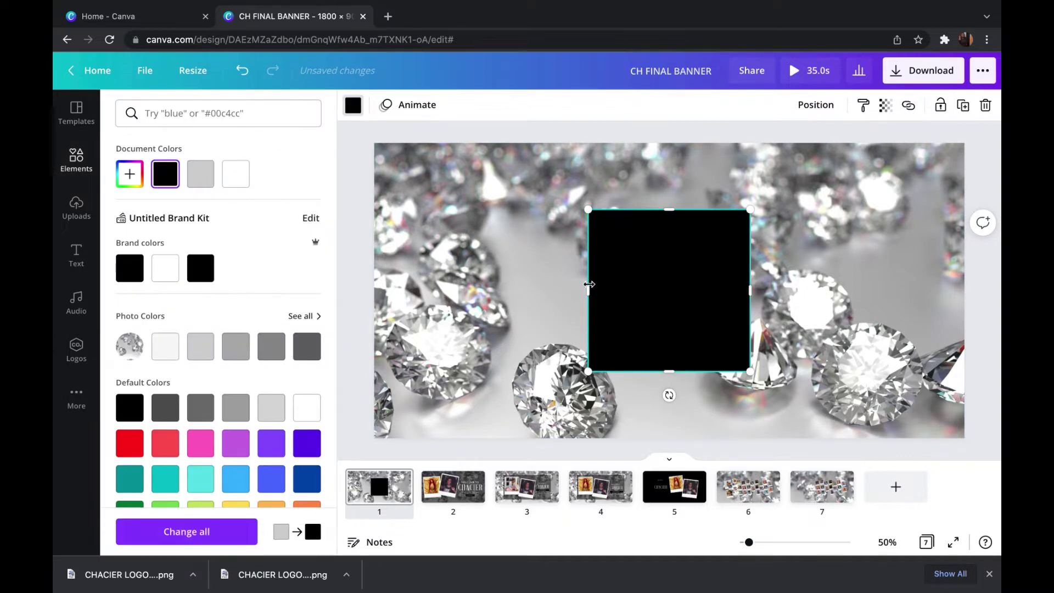
Step: Stretch the black rectangle to all four page edges so it covers the whole page
drag(588, 285, 374, 291)
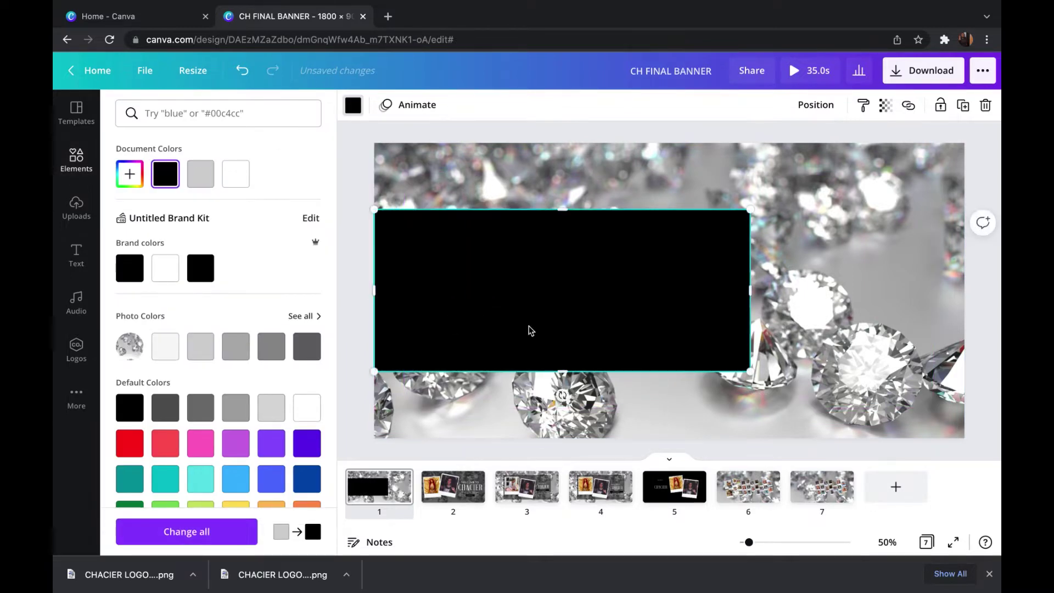
right_click(566, 370)
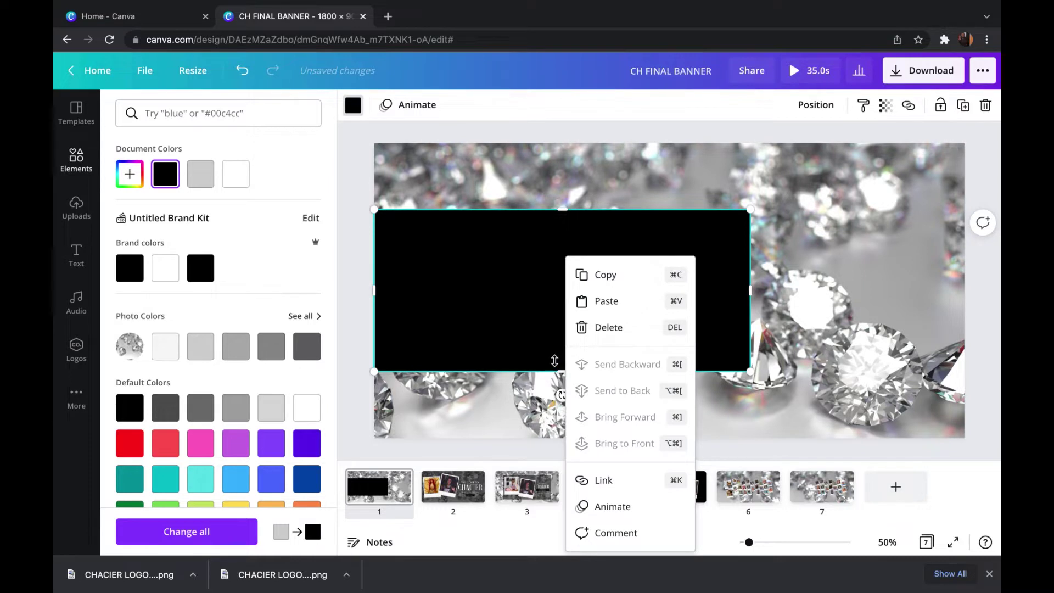
drag(559, 368, 573, 438)
drag(747, 327, 965, 330)
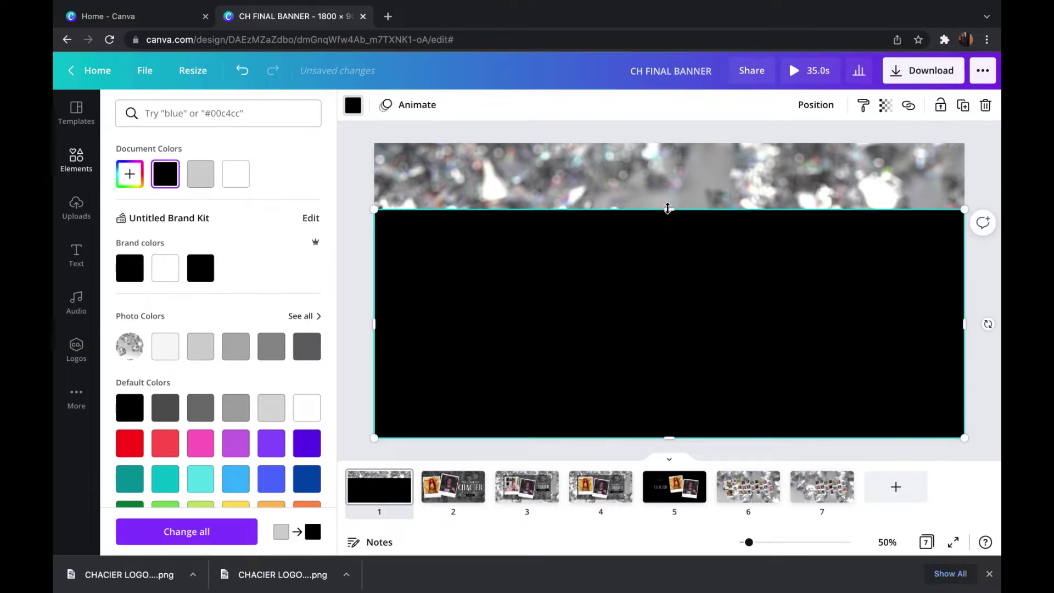
drag(667, 197, 658, 138)
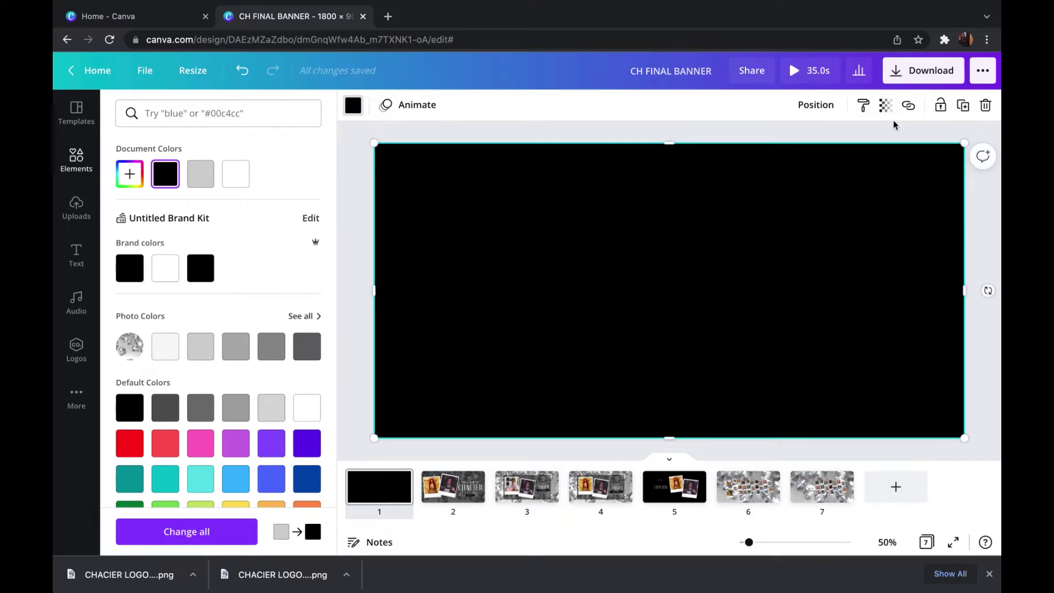
Step: Set the black rectangle's transparency to about 51
click(887, 106)
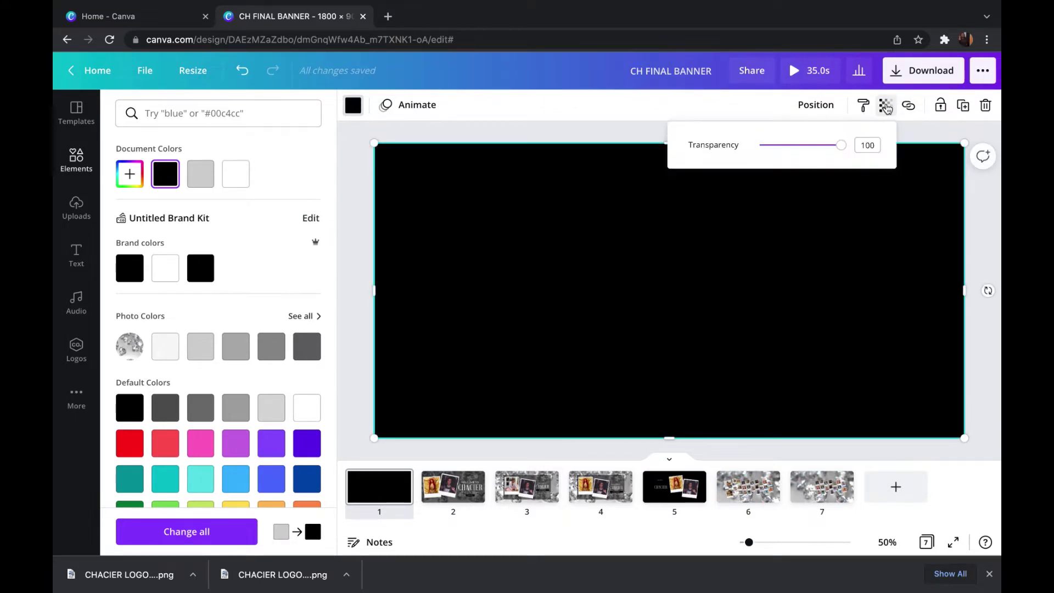
drag(844, 140, 802, 158)
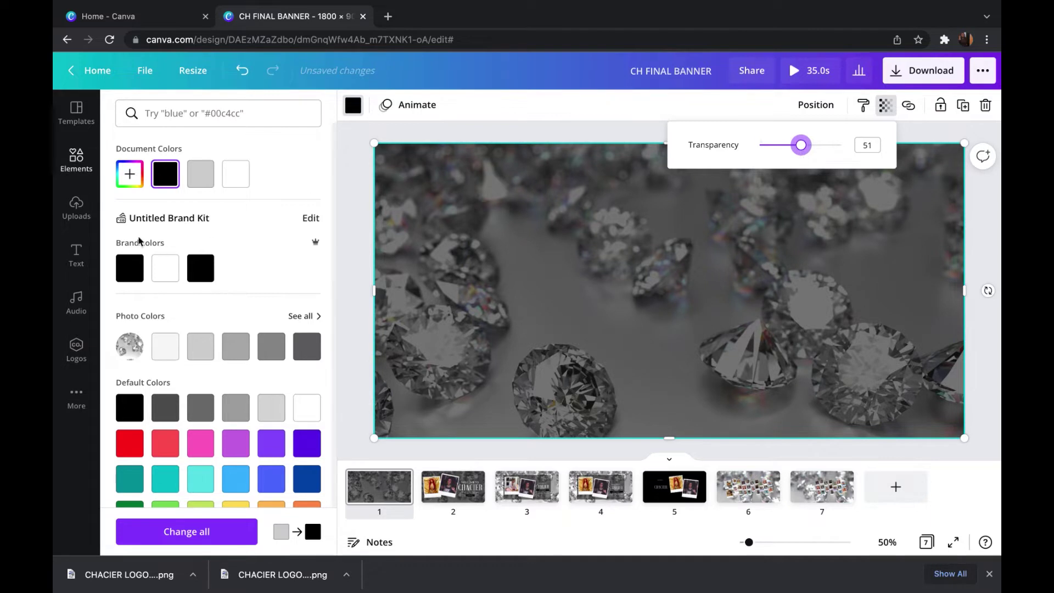
click(77, 159)
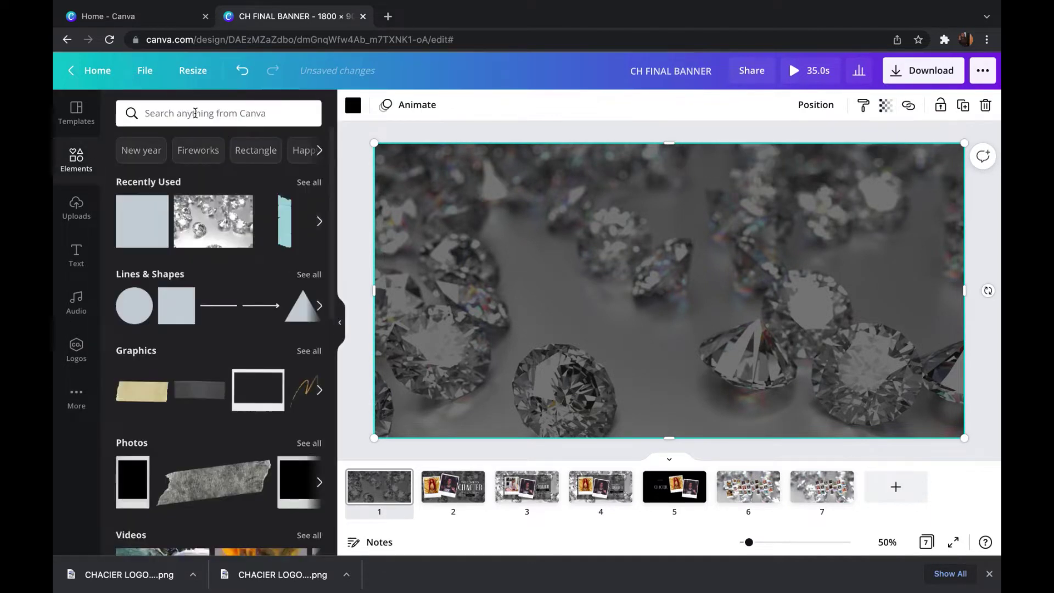
Step: Search elements for 'polaroid' and add an enlarged portrait polaroid frame on the left
click(195, 113)
text(po)
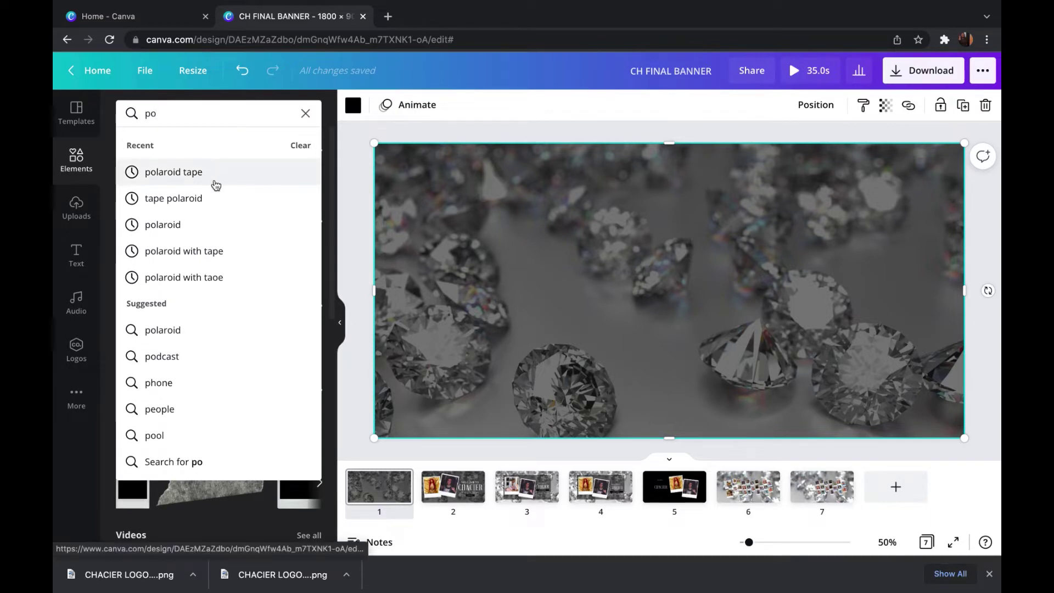
click(201, 224)
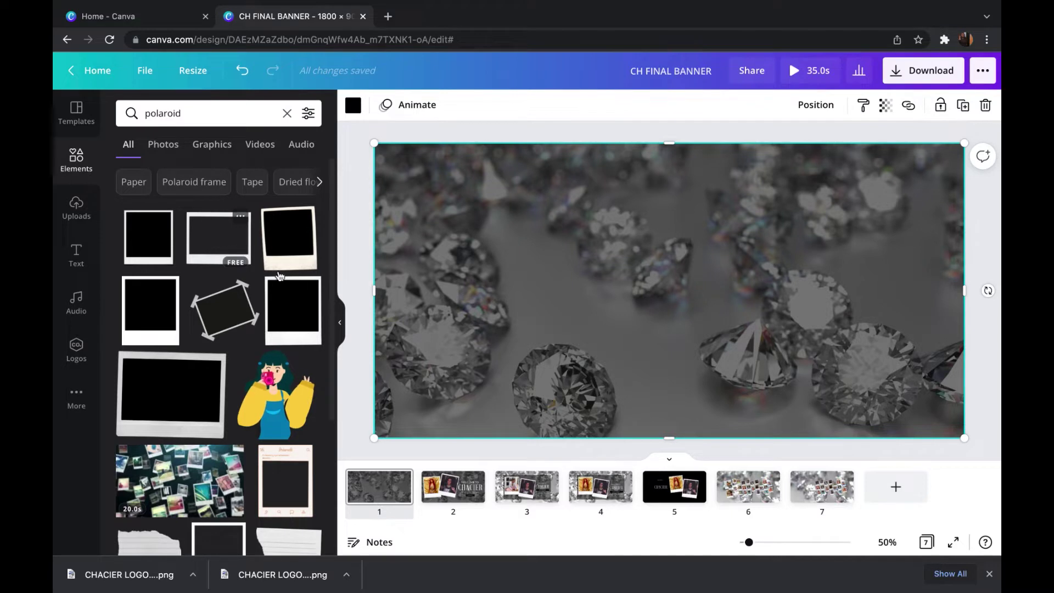
click(291, 307)
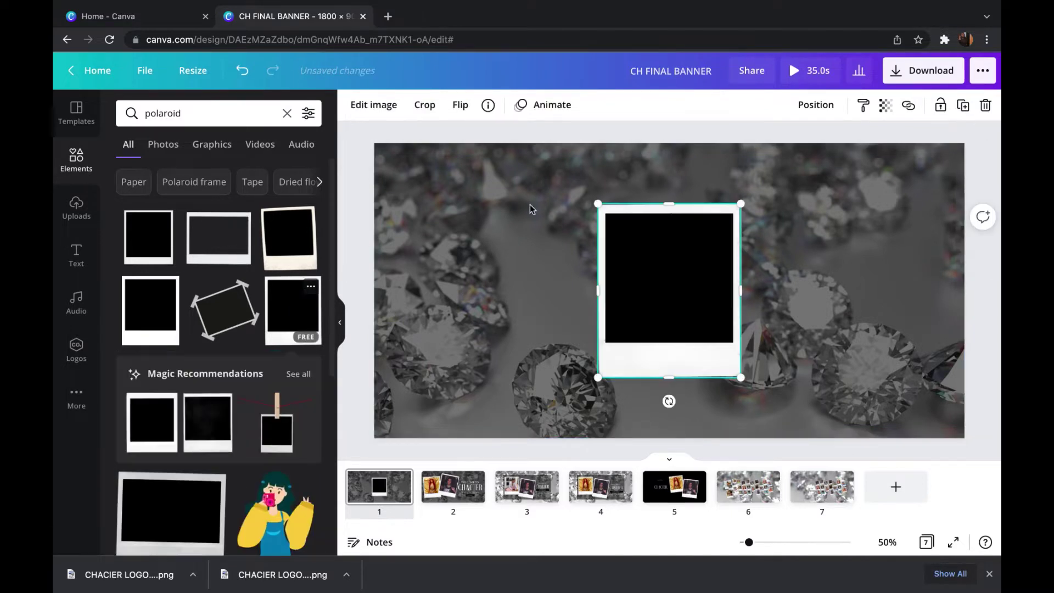
drag(656, 291, 464, 297)
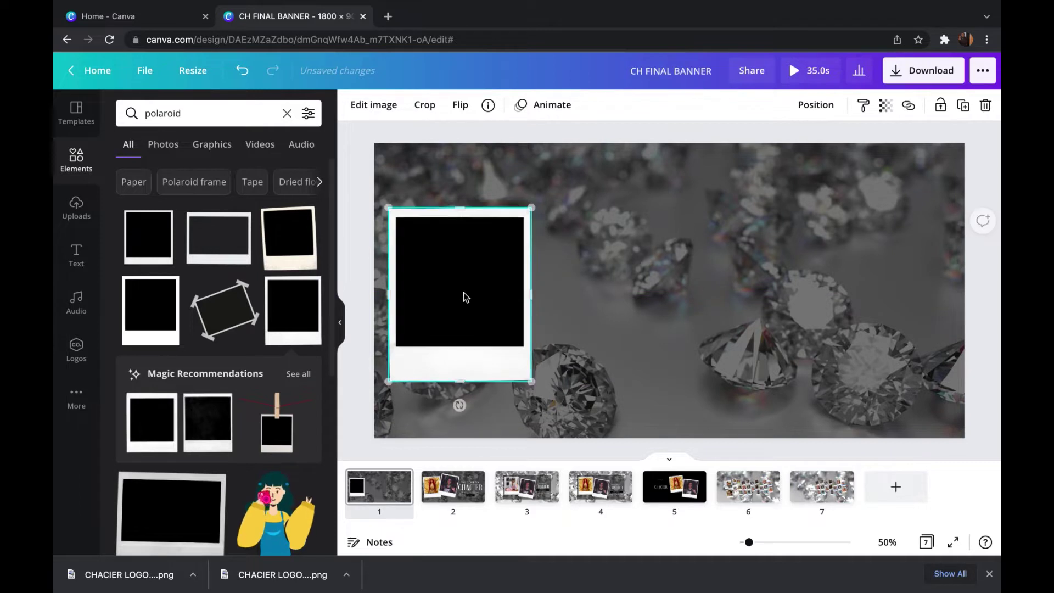
drag(532, 208, 569, 192)
drag(489, 231, 507, 231)
Step: Duplicate the polaroid and tilt both frames, arranging them overlapping side by side
click(961, 116)
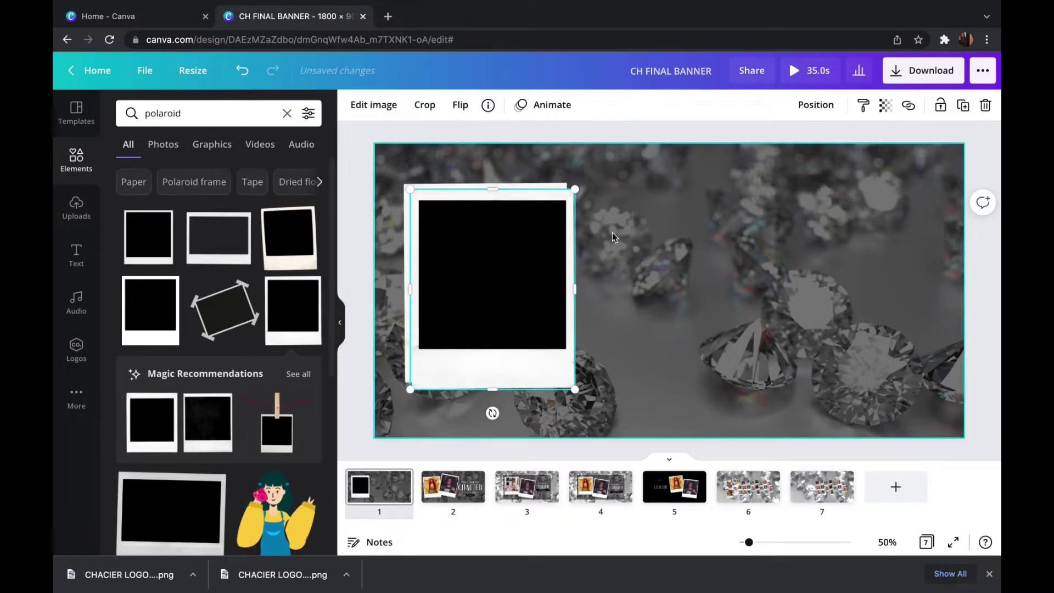
drag(492, 413, 450, 416)
drag(479, 273, 627, 286)
drag(602, 411, 632, 415)
click(468, 328)
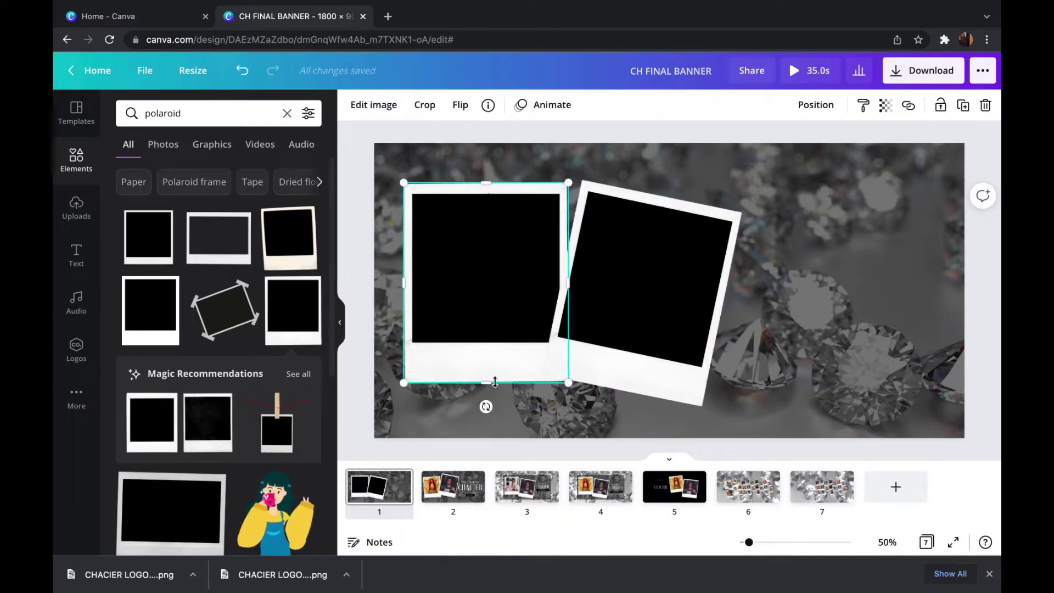
drag(486, 406, 497, 405)
drag(478, 292, 474, 294)
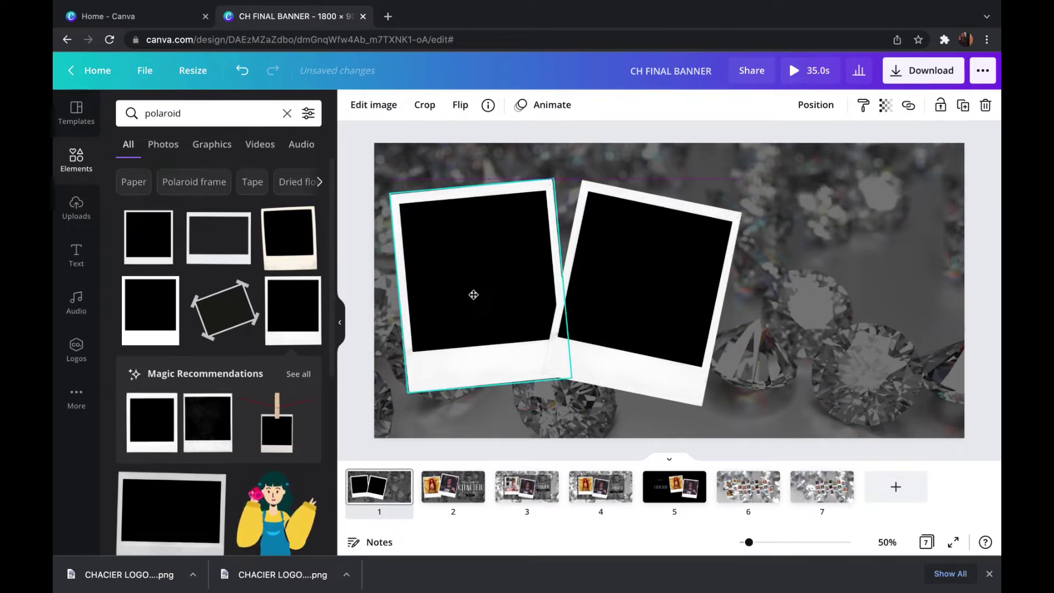
drag(638, 295, 628, 299)
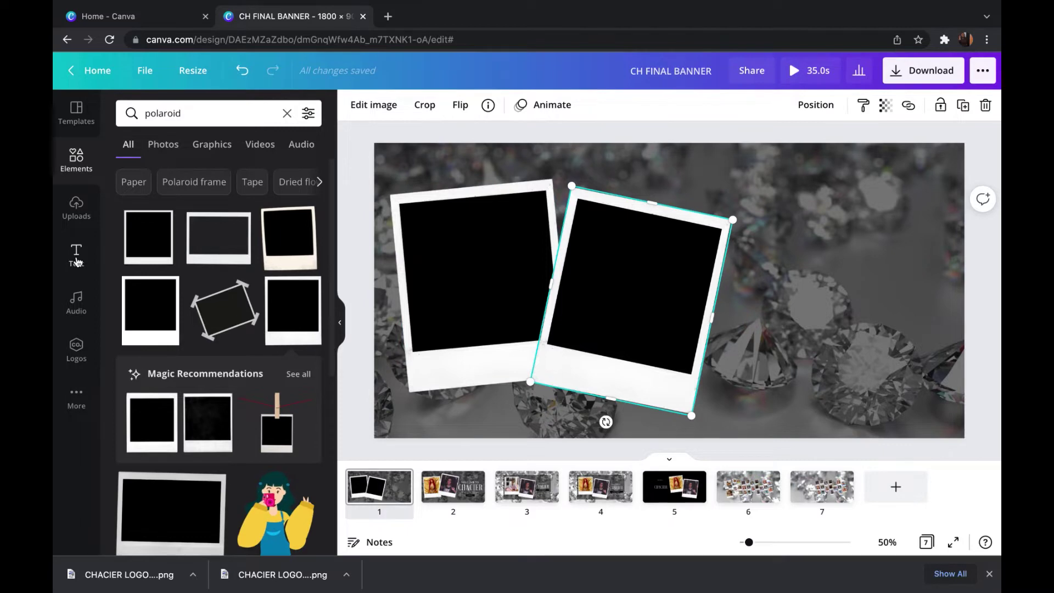
Step: Add a subheading text box and move it to the right of the polaroids
click(74, 221)
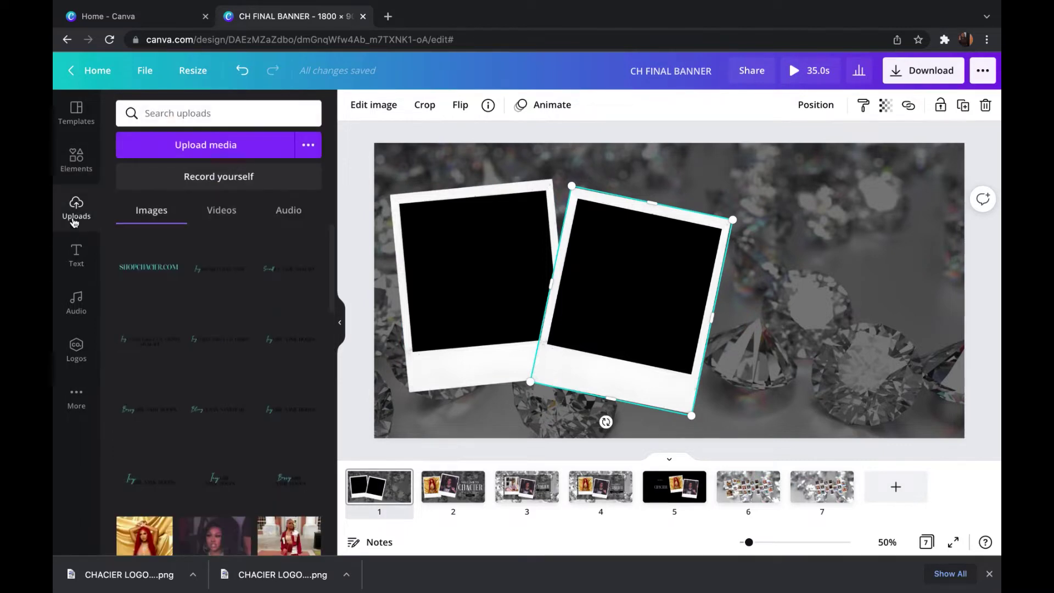
click(75, 258)
click(76, 160)
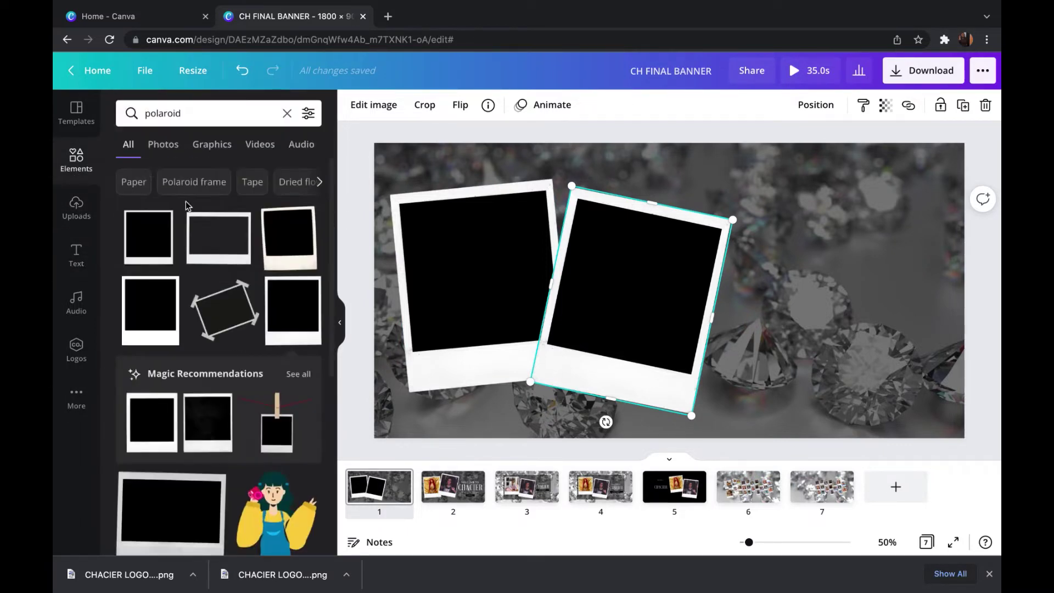
click(68, 205)
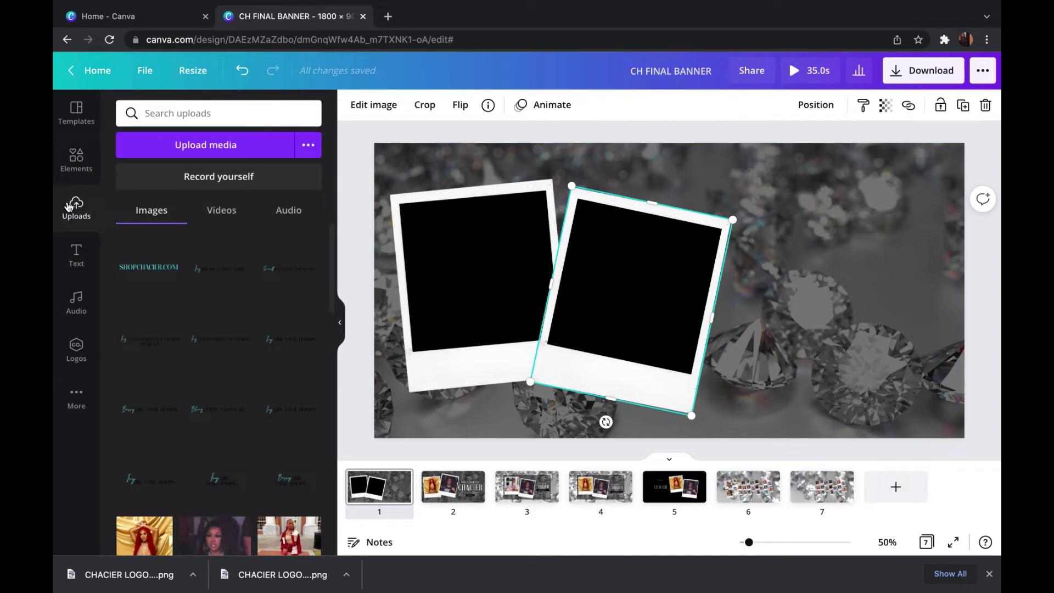
click(76, 255)
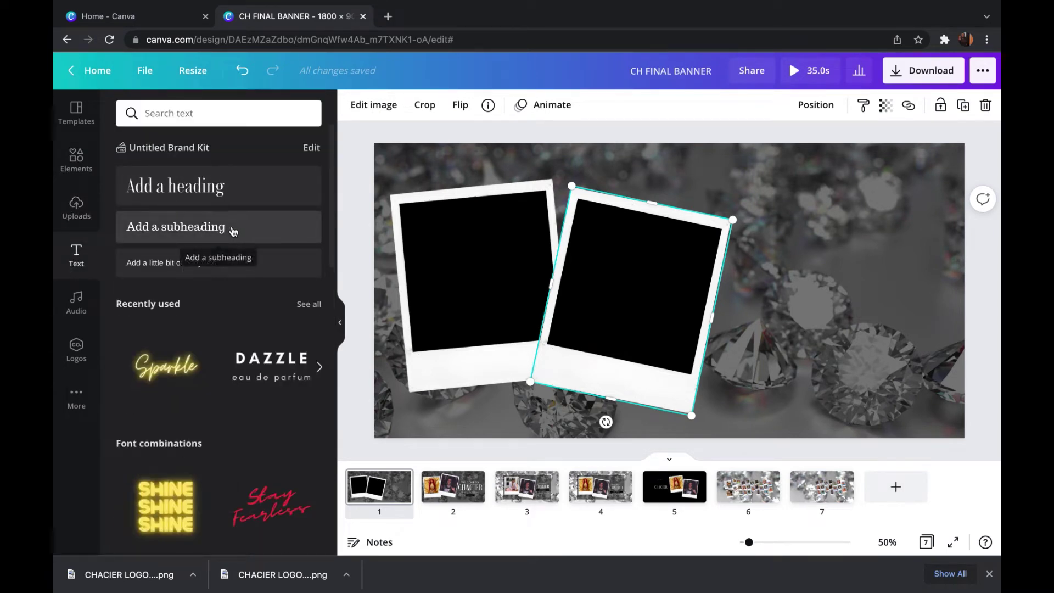
click(237, 229)
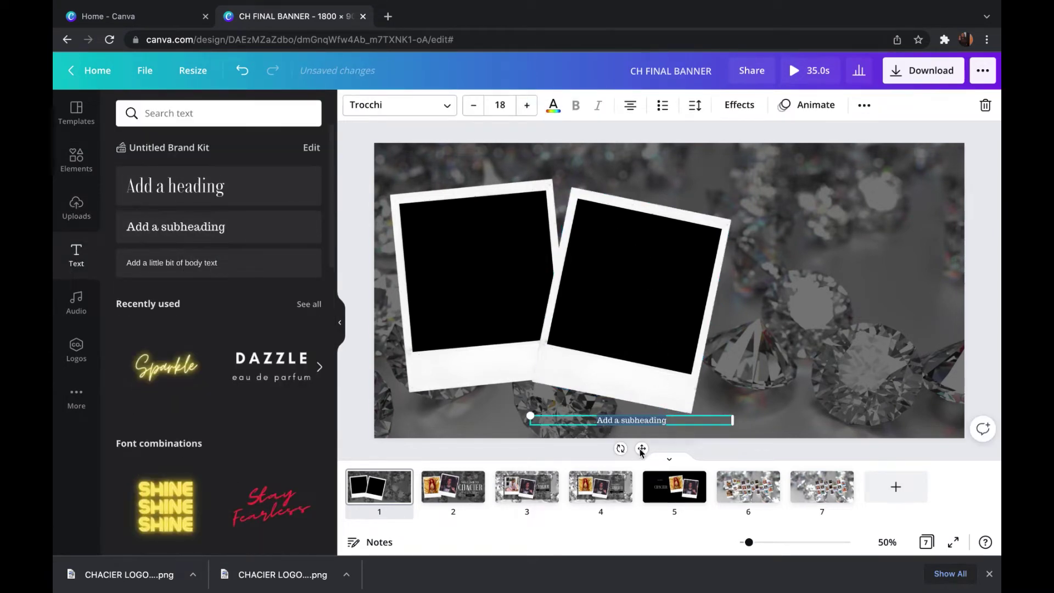
drag(641, 449, 839, 298)
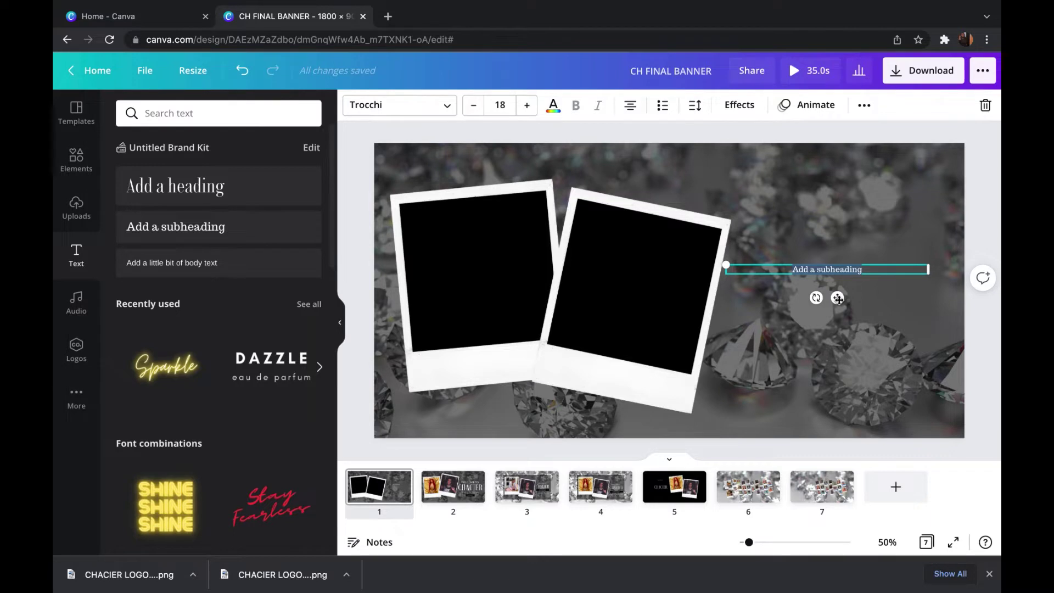
click(873, 273)
click(869, 270)
Step: Make the subheading read WELCOME TO in Arimo, enlarged and raised slightly
text(WELMCOME TO)
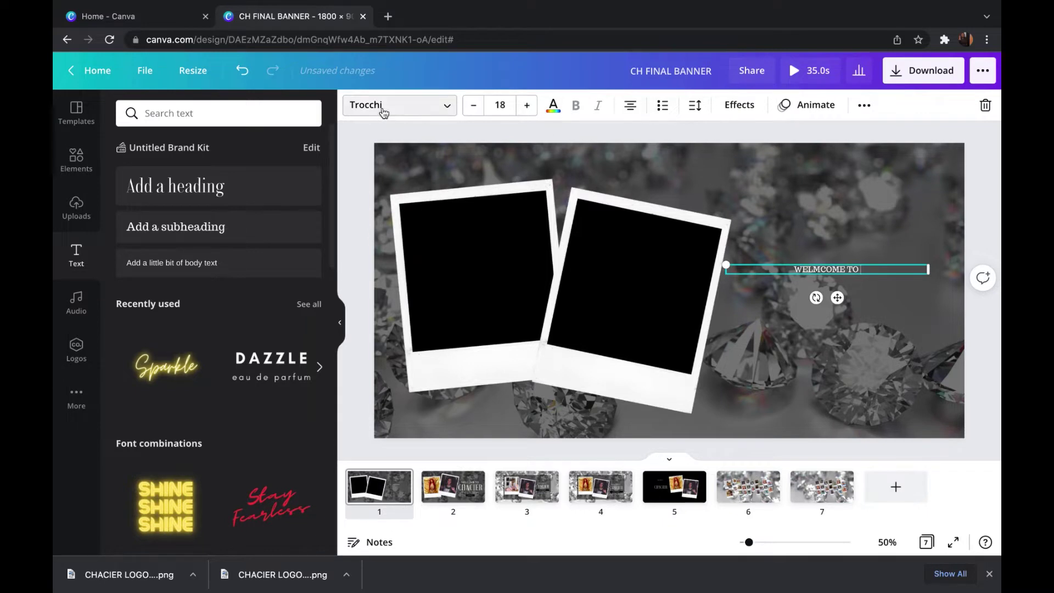
click(395, 105)
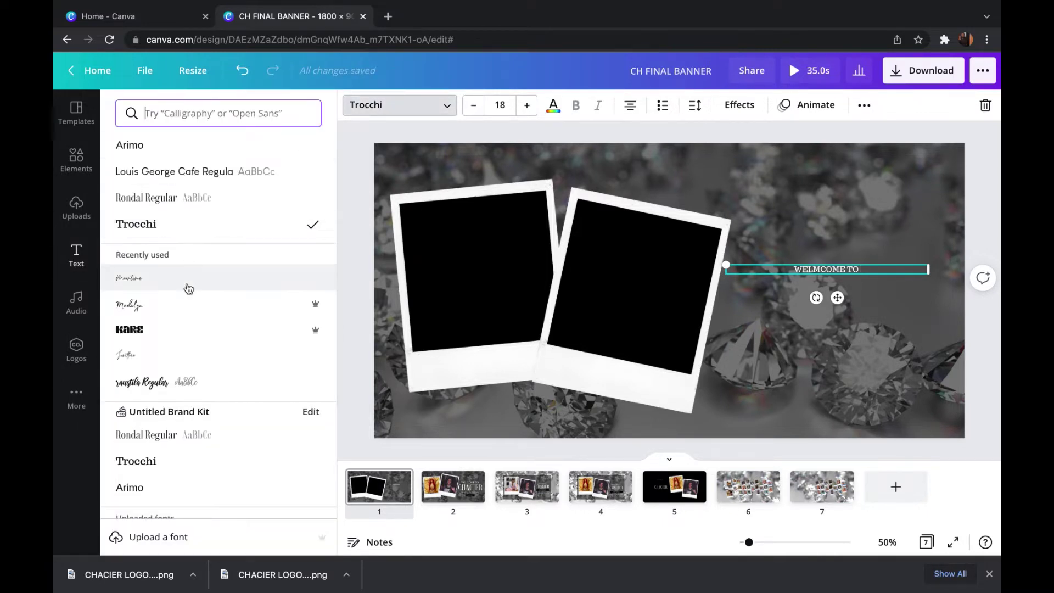
click(160, 496)
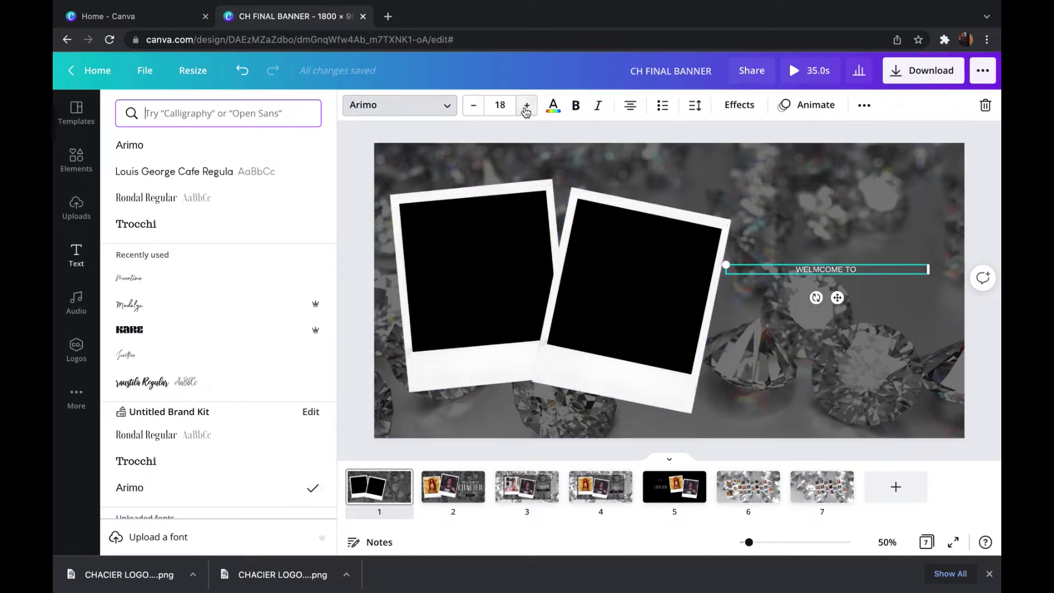
drag(526, 110, 526, 110)
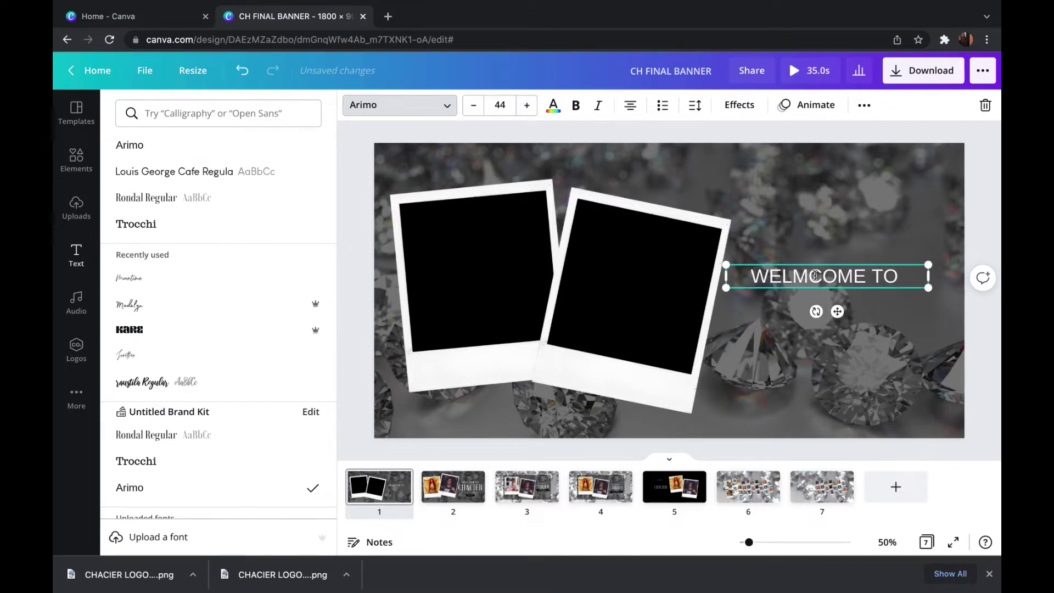
click(808, 277)
key(BackSpace)
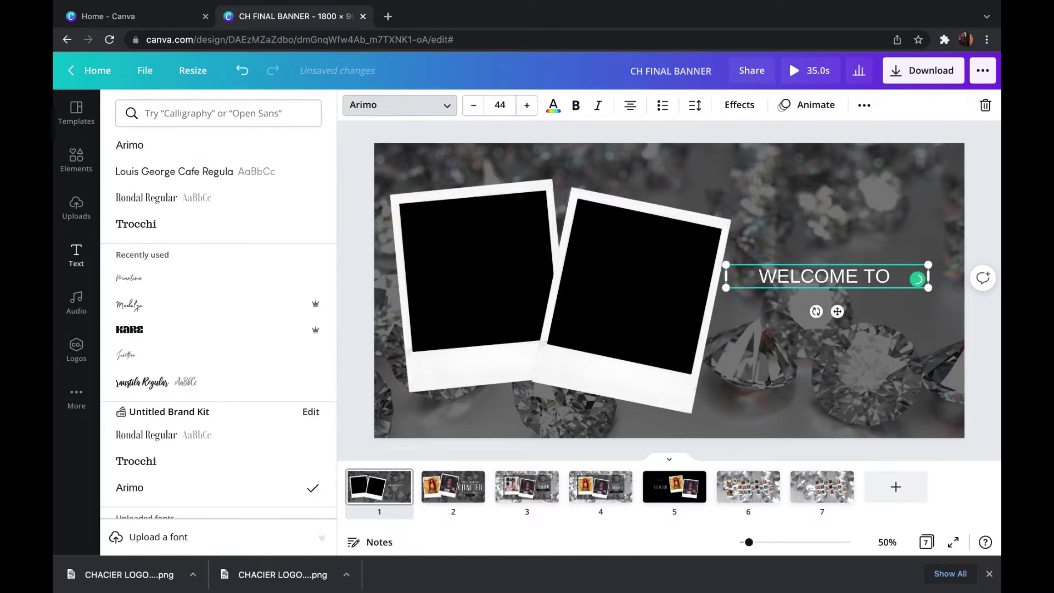
click(851, 251)
click(840, 276)
drag(839, 277, 840, 244)
Step: Add a CHACIER heading below WELCOME TO and enlarge it to size 128
click(184, 197)
text(CHACIER)
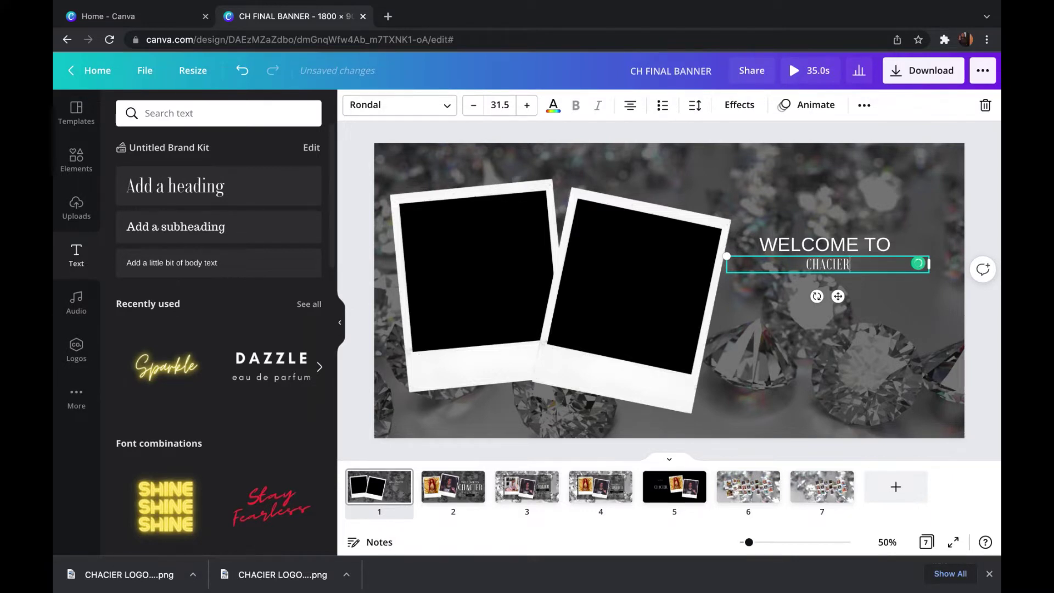
click(514, 107)
click(526, 106)
click(526, 106)
click(526, 106)
click(526, 106)
click(526, 106)
click(526, 106)
click(526, 106)
click(526, 106)
click(526, 106)
click(526, 106)
click(526, 106)
click(526, 106)
click(526, 106)
click(527, 106)
click(526, 106)
click(526, 106)
click(526, 106)
click(526, 106)
click(526, 106)
click(526, 106)
click(526, 106)
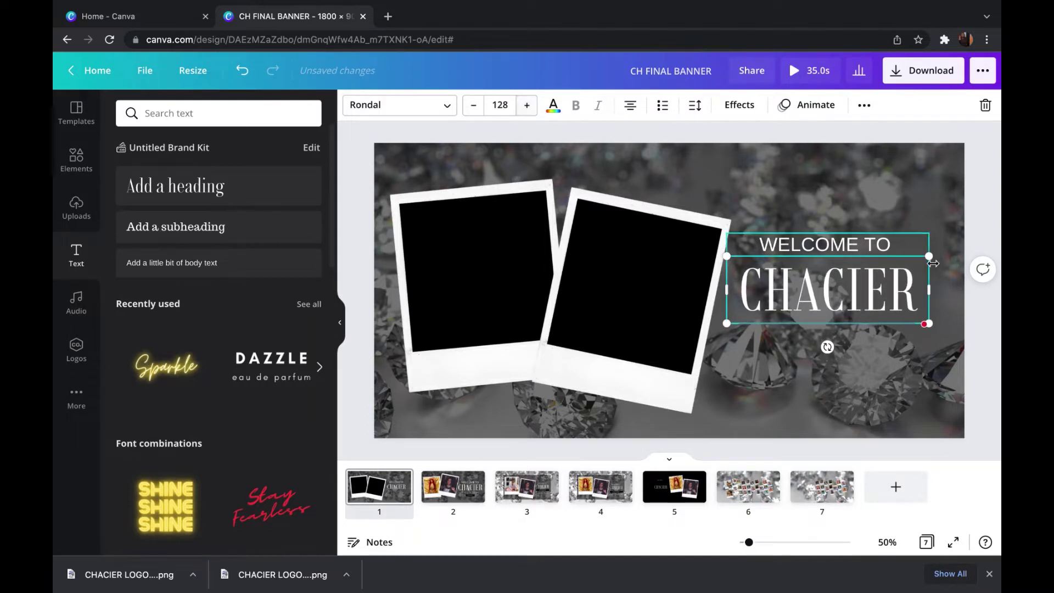
Step: Align WELCOME TO with CHACIER and nudge the second polaroid slightly right
drag(861, 246, 861, 239)
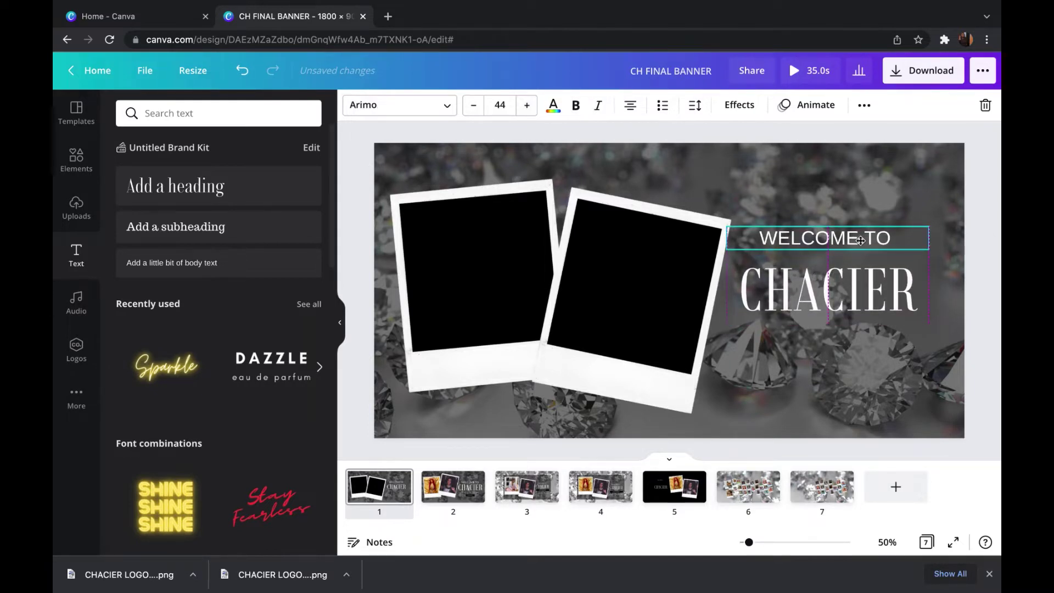
drag(875, 296, 876, 282)
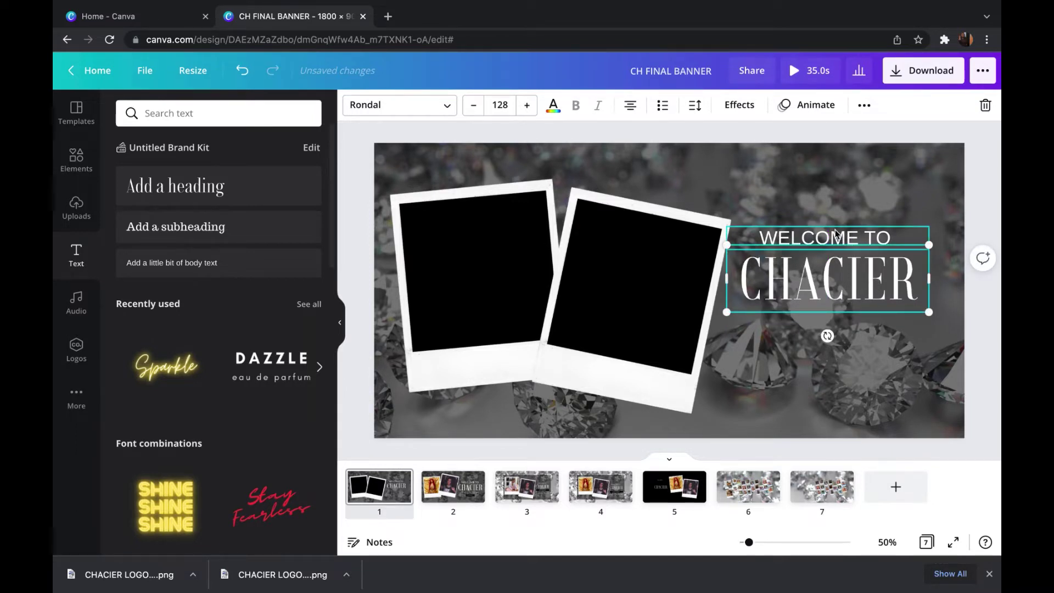
drag(836, 233, 845, 246)
drag(854, 281, 856, 291)
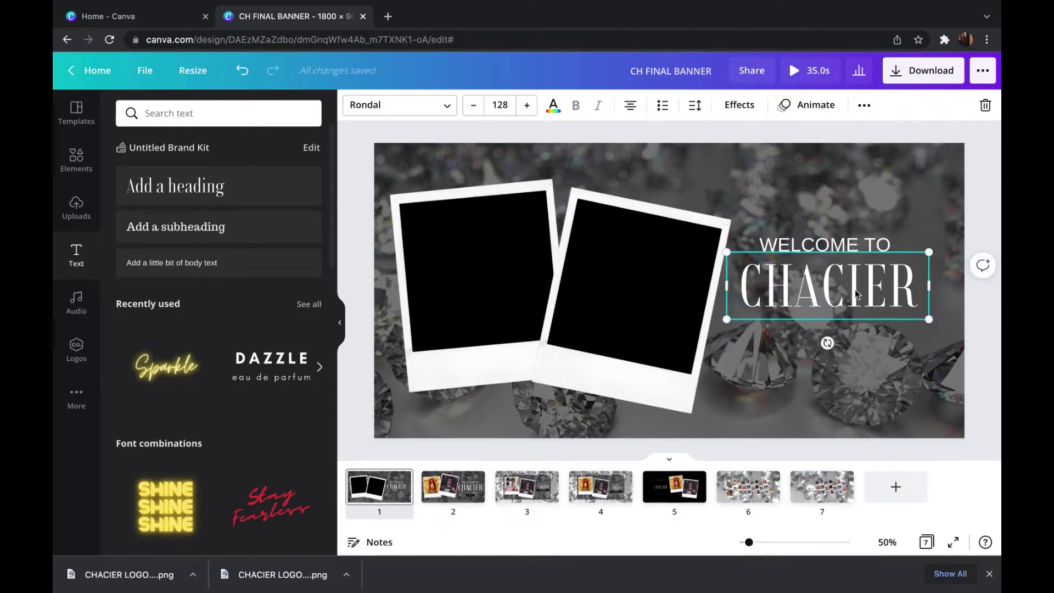
drag(673, 268, 682, 267)
drag(822, 289, 826, 286)
click(824, 245)
drag(824, 245, 831, 246)
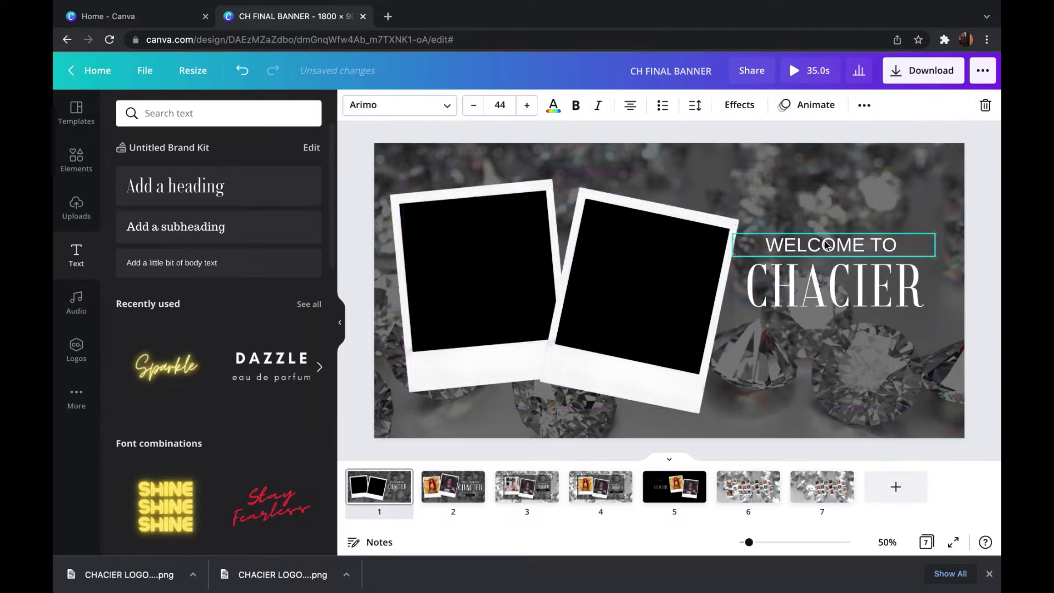
Step: Tilt the second polaroid counter-clockwise and the first polaroid clockwise
drag(629, 275, 631, 278)
drag(616, 422, 624, 424)
click(501, 327)
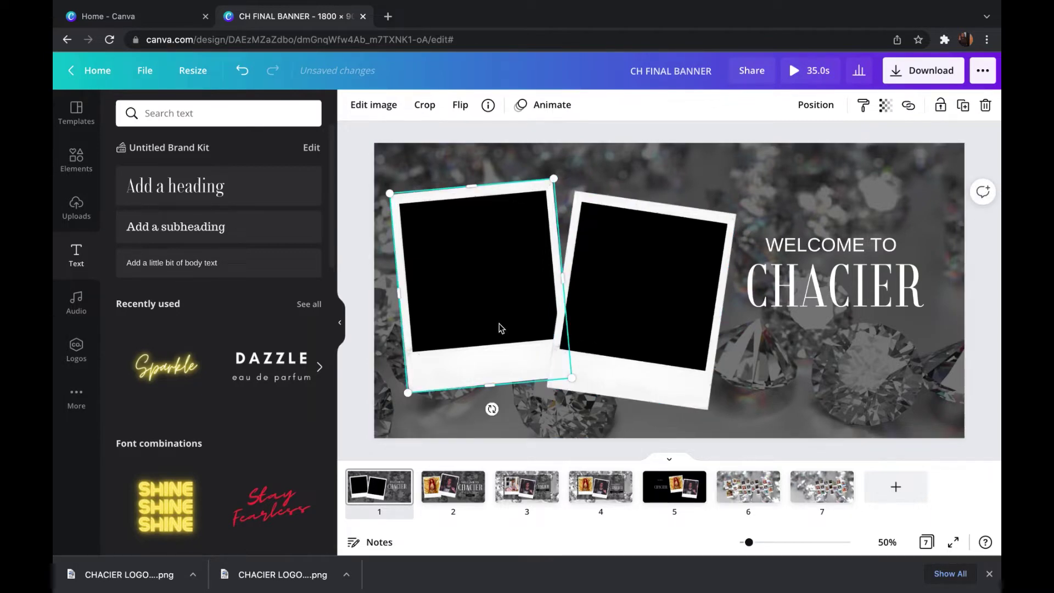
drag(491, 408, 488, 409)
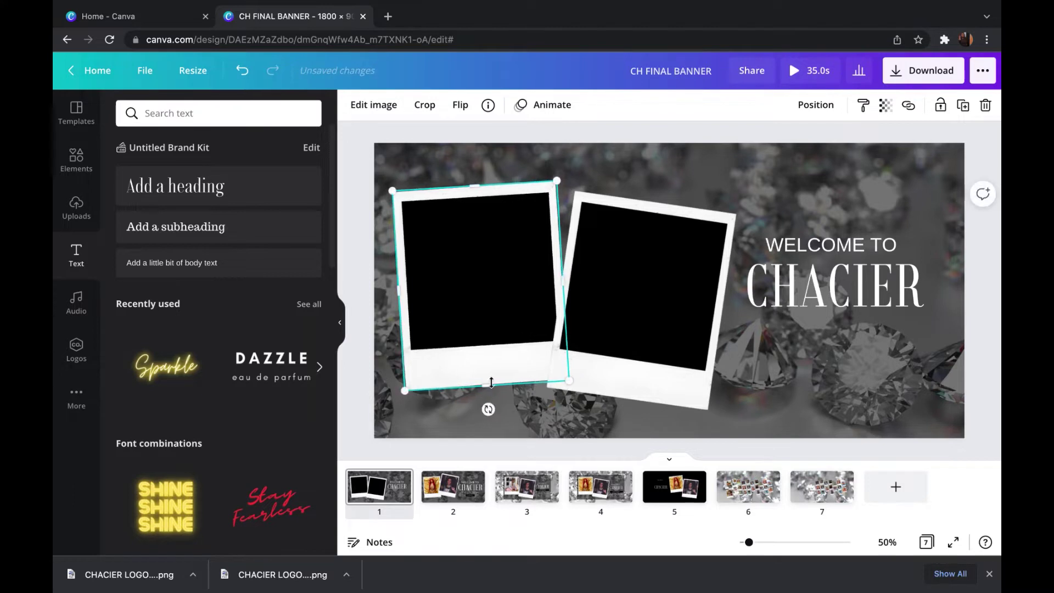
click(825, 244)
Step: Duplicate WELCOME TO below CHACIER and retype it as 'Made For You, With Love'
click(865, 107)
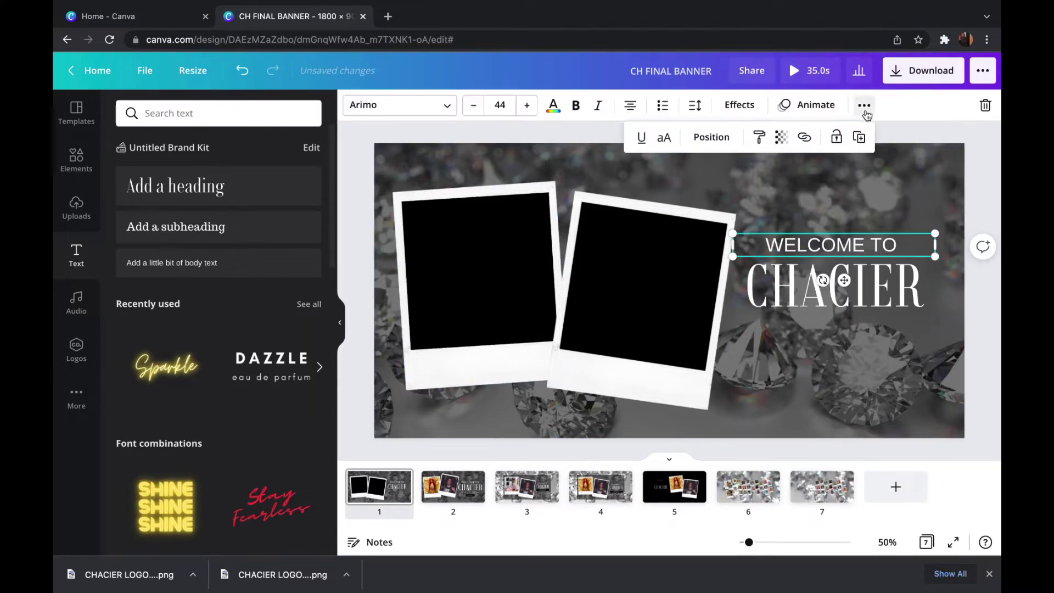
click(861, 139)
drag(841, 250, 850, 367)
click(905, 332)
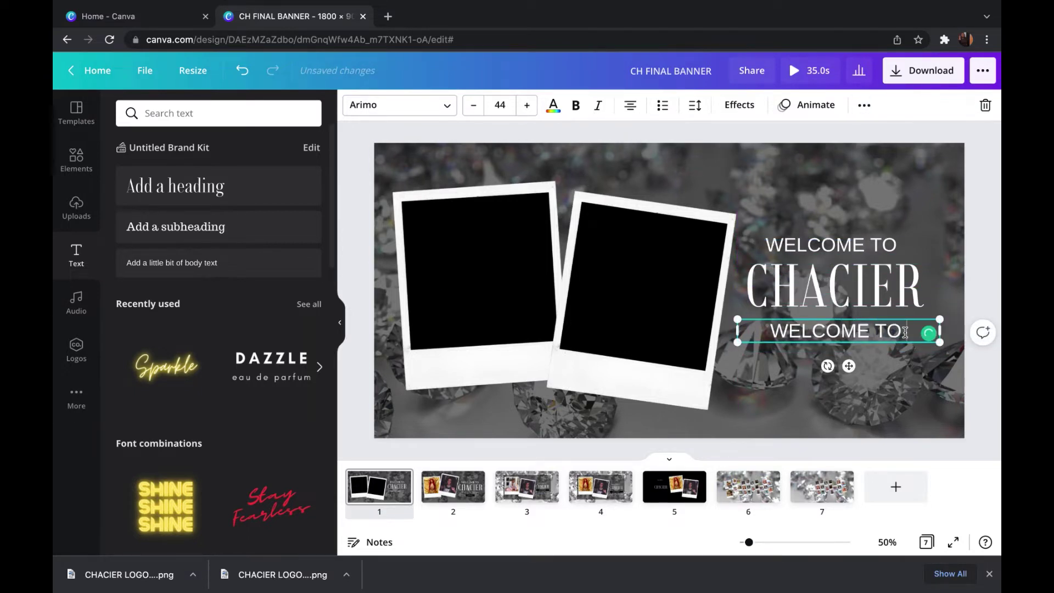
drag(894, 331, 771, 337)
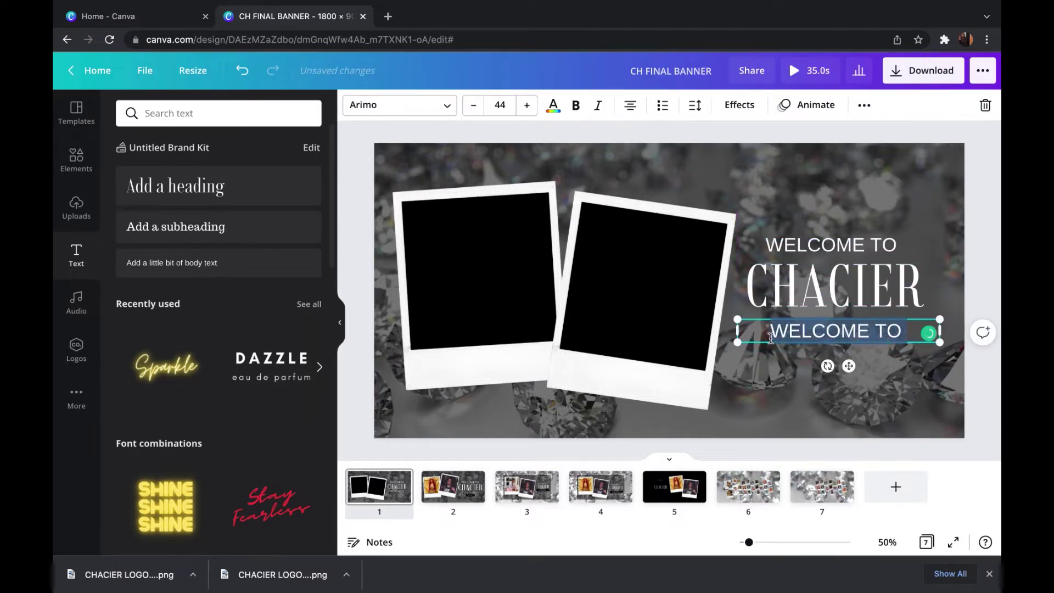
text(Made Fi)
key(BackSpace)
text(or Y)
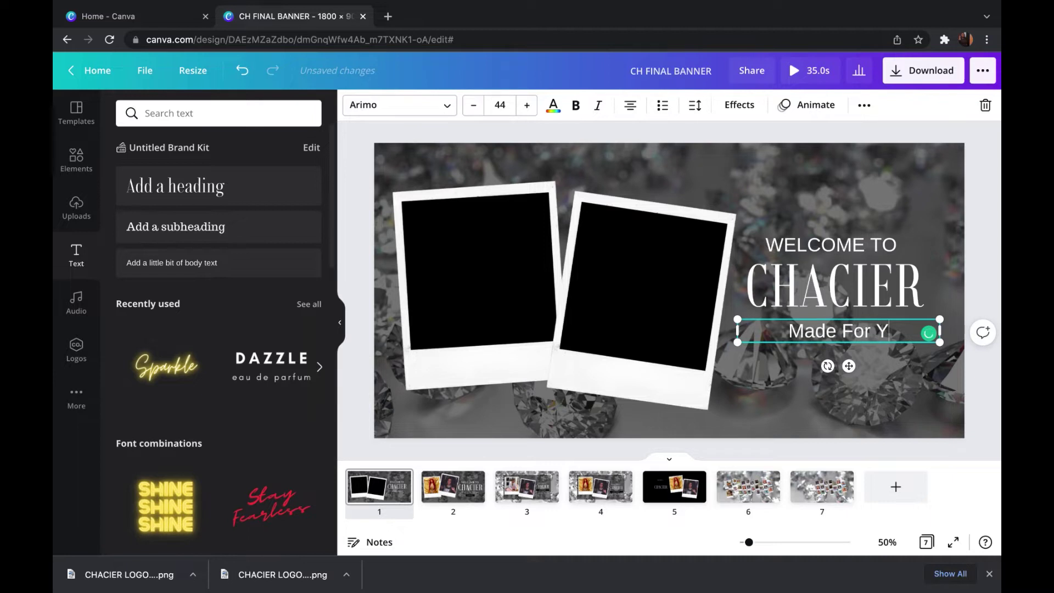
text(ou,)
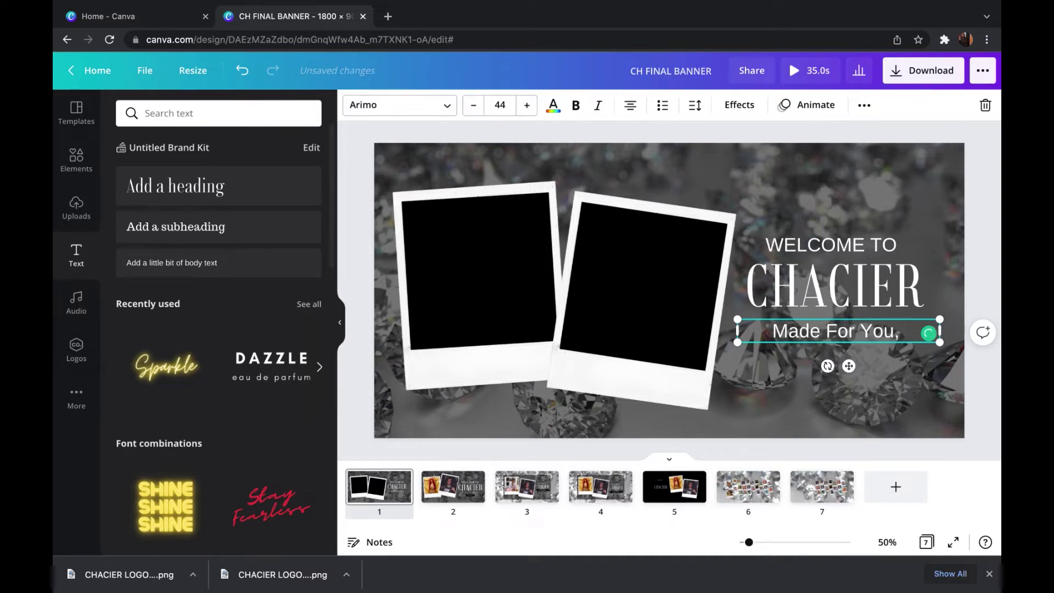
text( With Love)
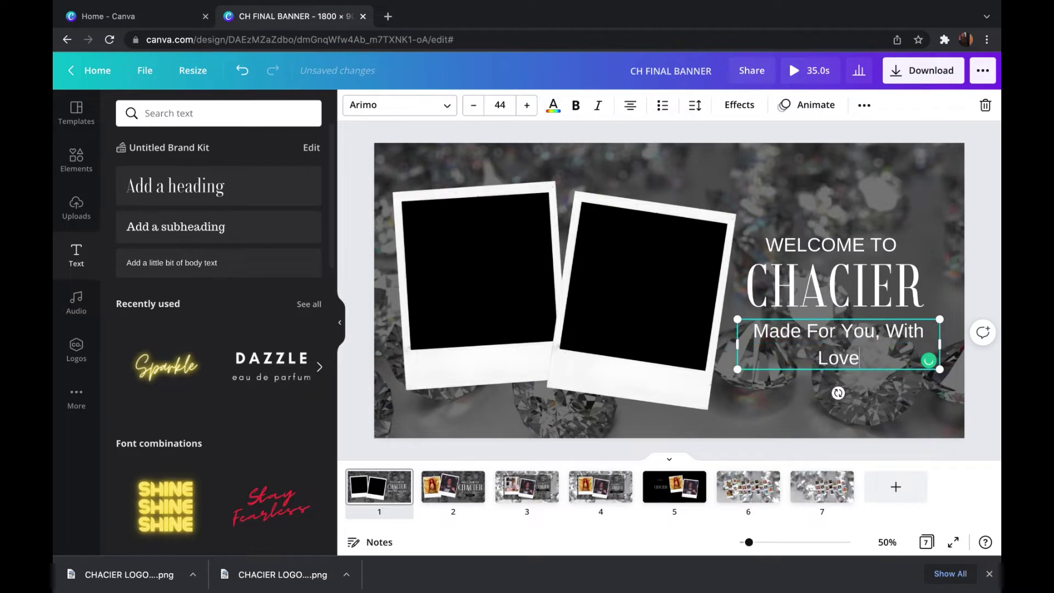
Step: Shrink the tagline to size 29 and centre it just under CHACIER
click(472, 106)
click(473, 105)
click(472, 106)
click(473, 105)
click(472, 106)
click(472, 106)
click(472, 105)
click(472, 106)
click(472, 105)
click(472, 105)
click(472, 105)
click(473, 105)
click(473, 106)
click(473, 105)
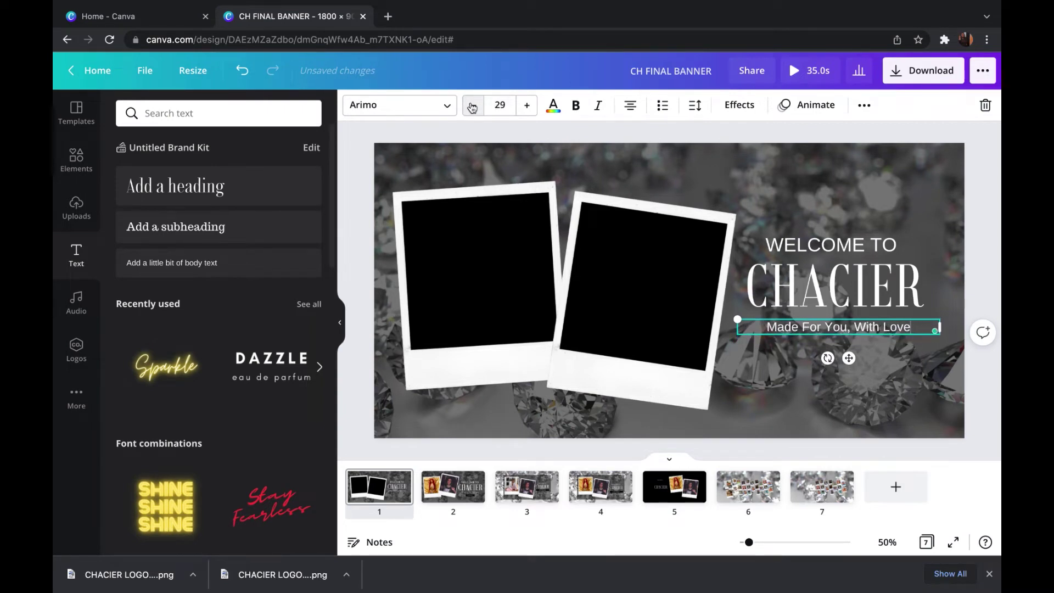
click(835, 394)
click(846, 328)
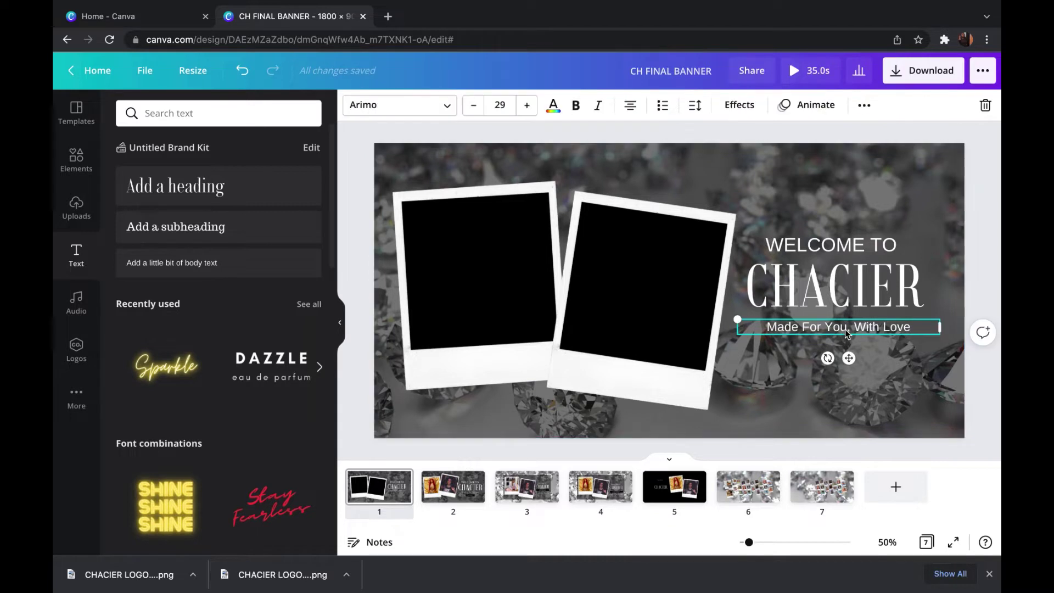
drag(849, 359, 851, 362)
click(833, 298)
drag(834, 298, 834, 299)
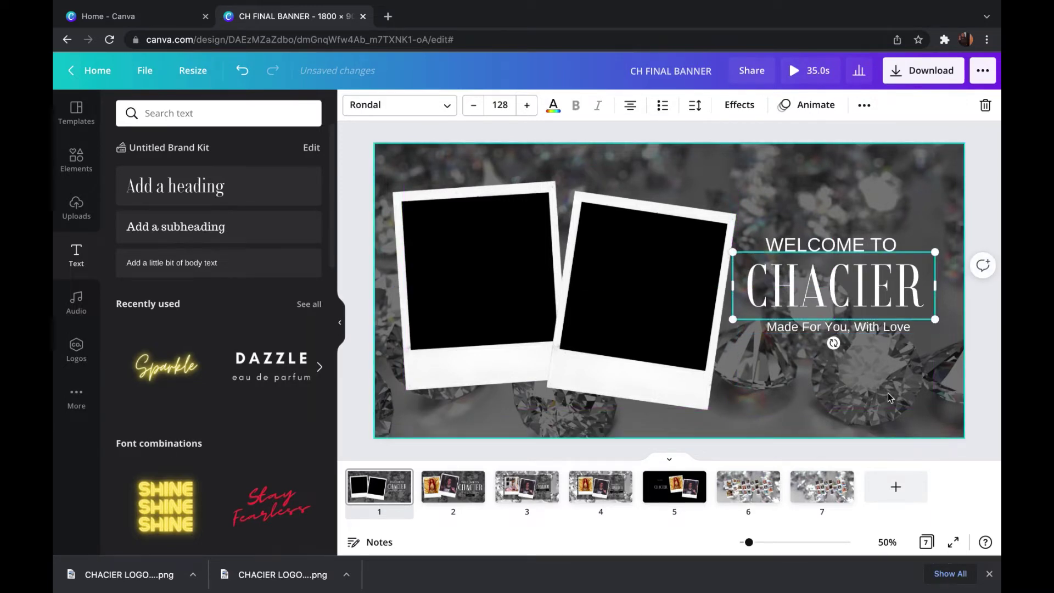
Step: Drag the uploaded gold-background photo into the left polaroid frame
click(81, 215)
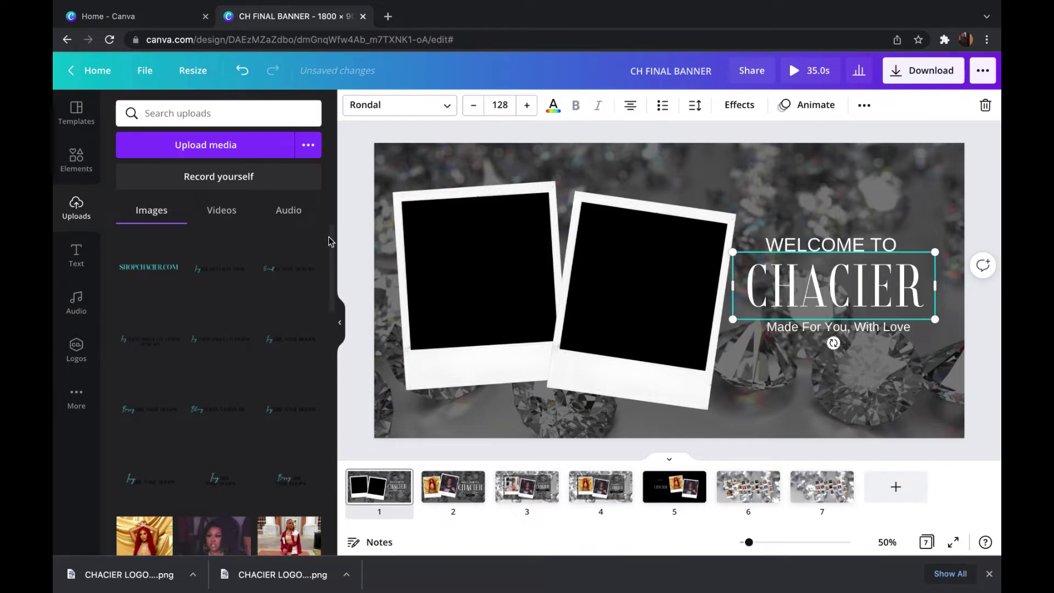
scroll(331, 271, down, 1)
scroll(329, 277, down, 1)
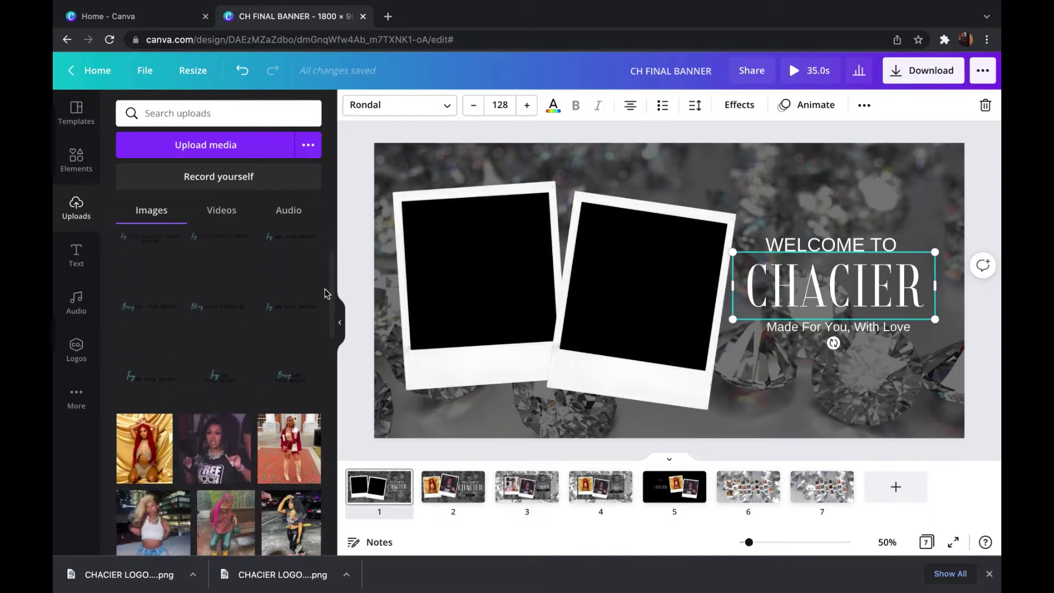
drag(144, 448, 438, 264)
Step: Tilt the photo to -4° and crop its top and bottom to fit the frame's picture area
drag(488, 415, 489, 411)
drag(491, 307, 491, 301)
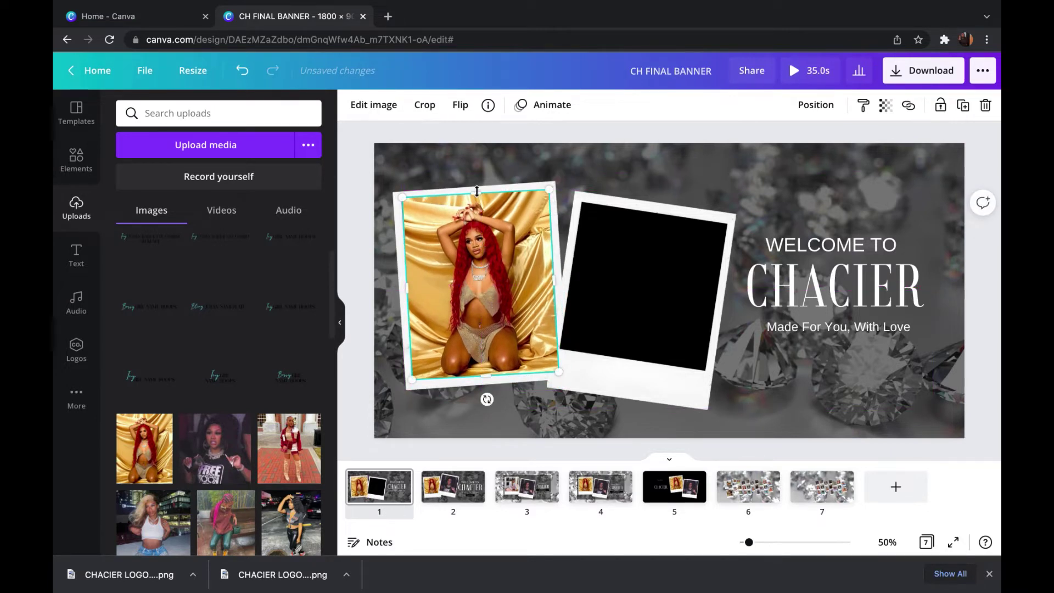
drag(477, 196, 477, 204)
drag(494, 271, 493, 268)
drag(485, 377, 493, 347)
Step: Stretch the gold photo's top, right and left edges to fill the left polaroid's picture area
click(440, 393)
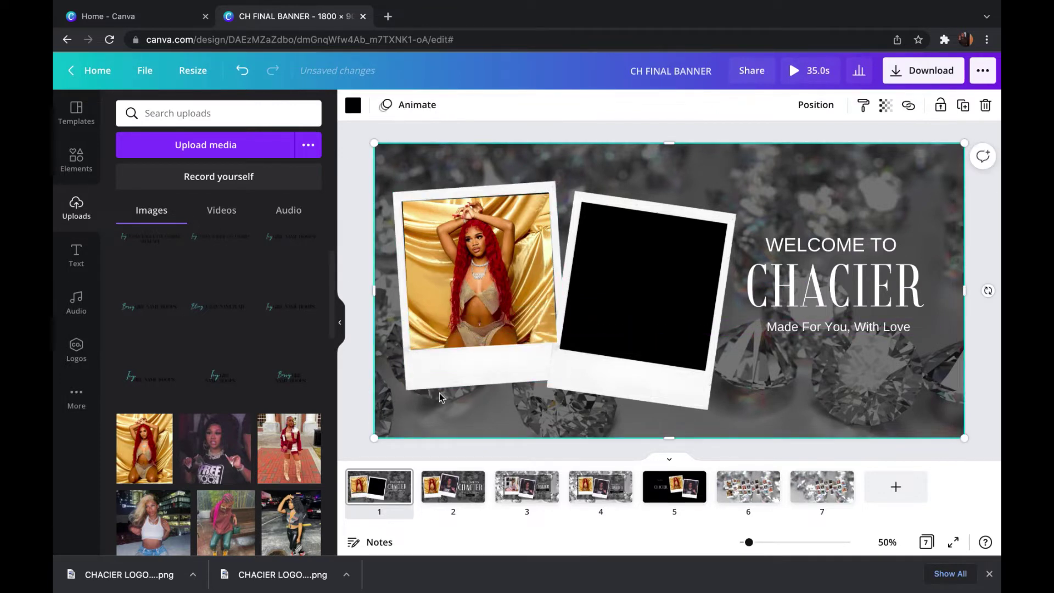
click(483, 332)
drag(482, 369, 481, 371)
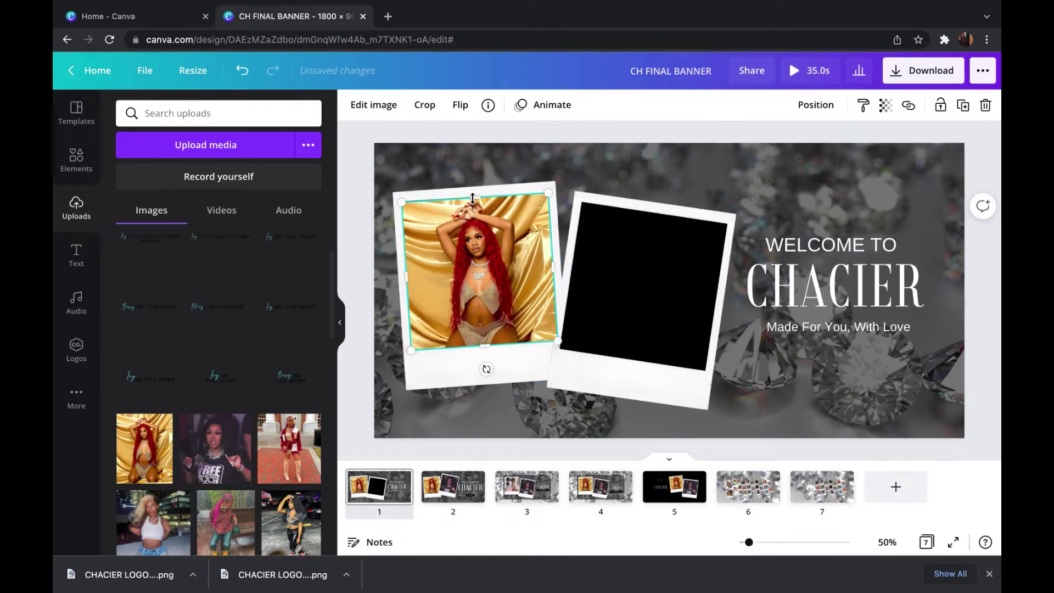
drag(473, 198, 473, 198)
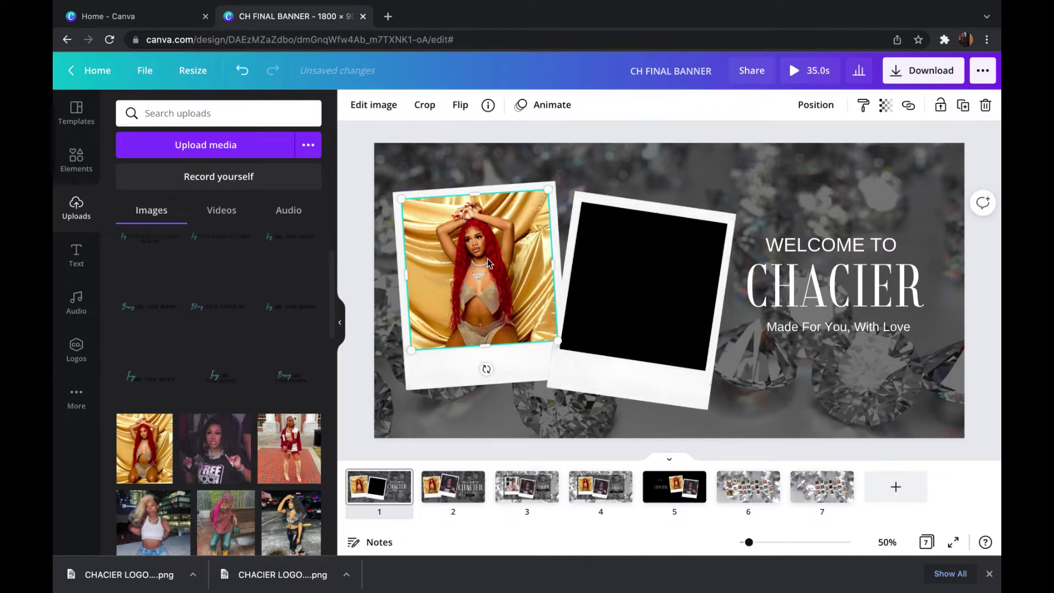
click(511, 153)
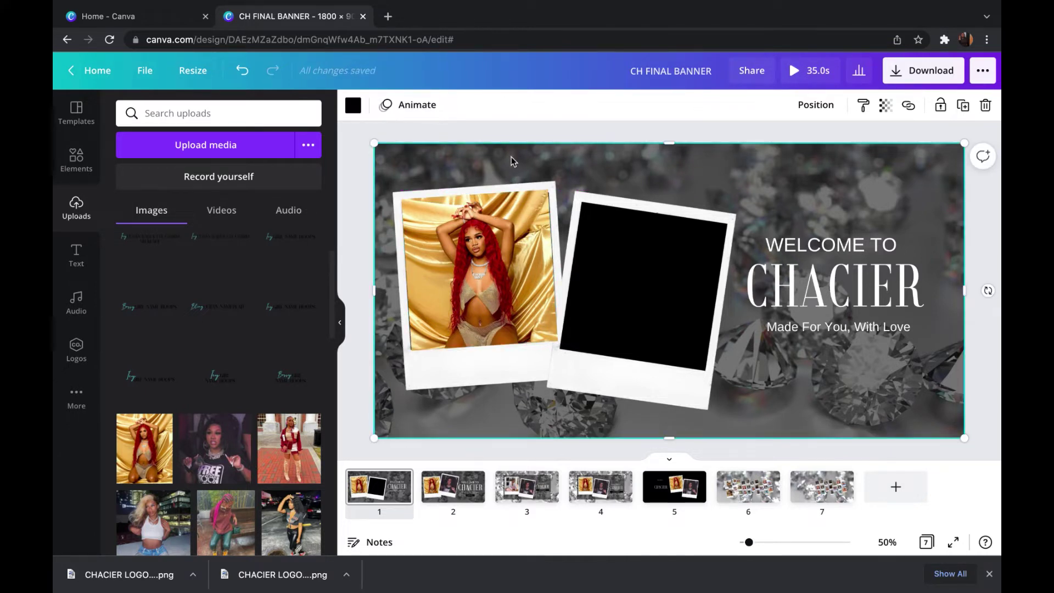
click(498, 266)
drag(556, 267, 552, 276)
click(470, 176)
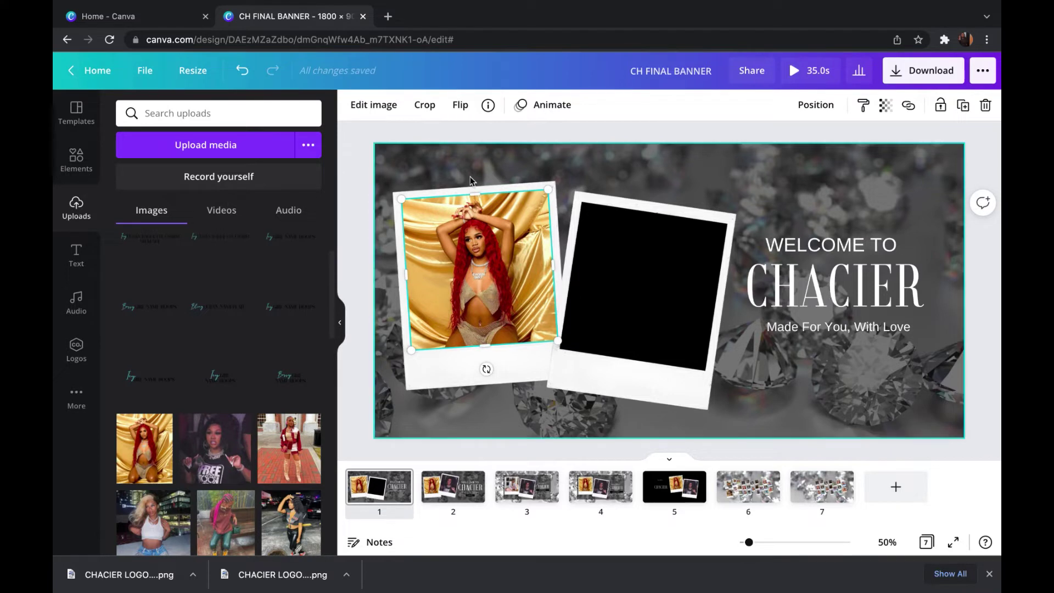
click(459, 283)
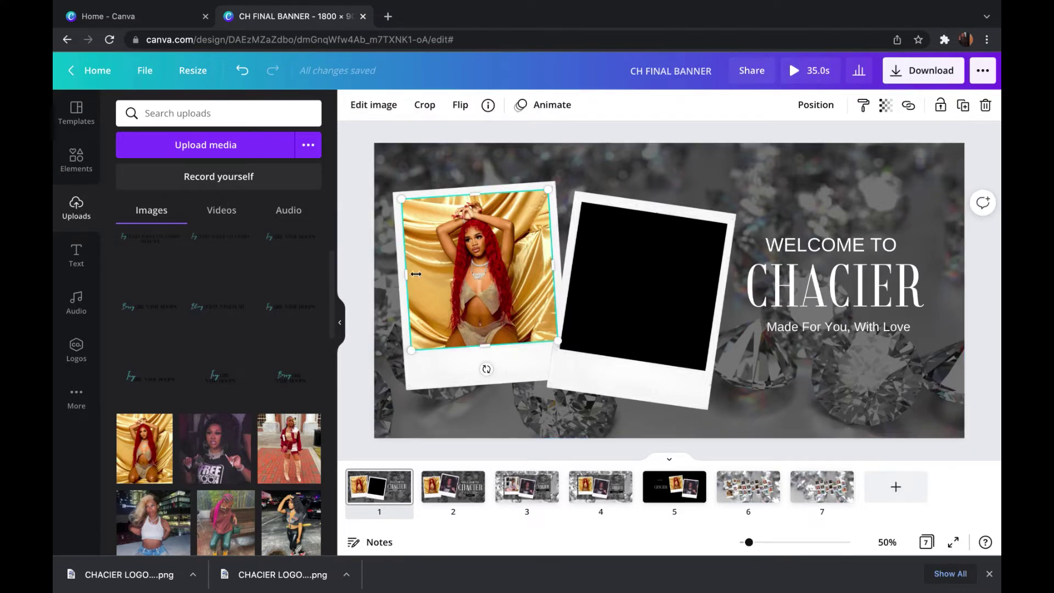
drag(405, 269, 405, 271)
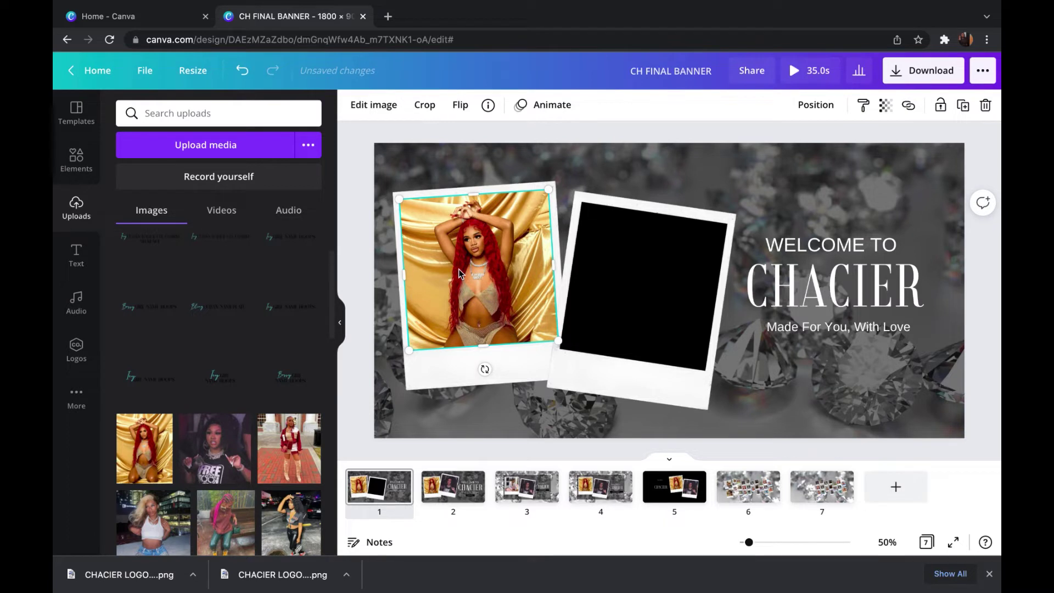
click(604, 165)
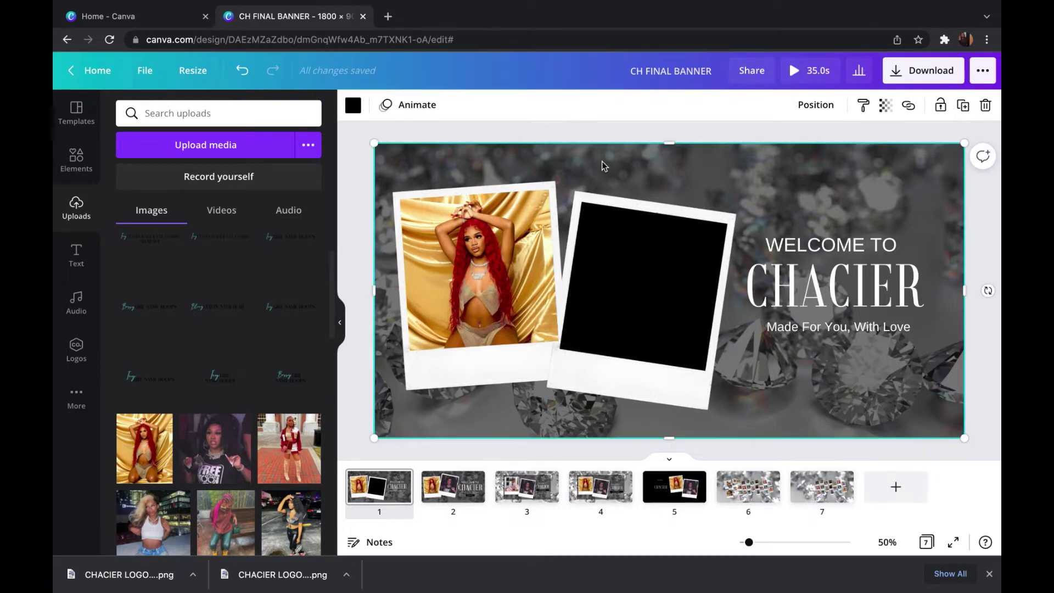
Step: Send the gold photo back one layer behind the polaroid's white border
click(520, 269)
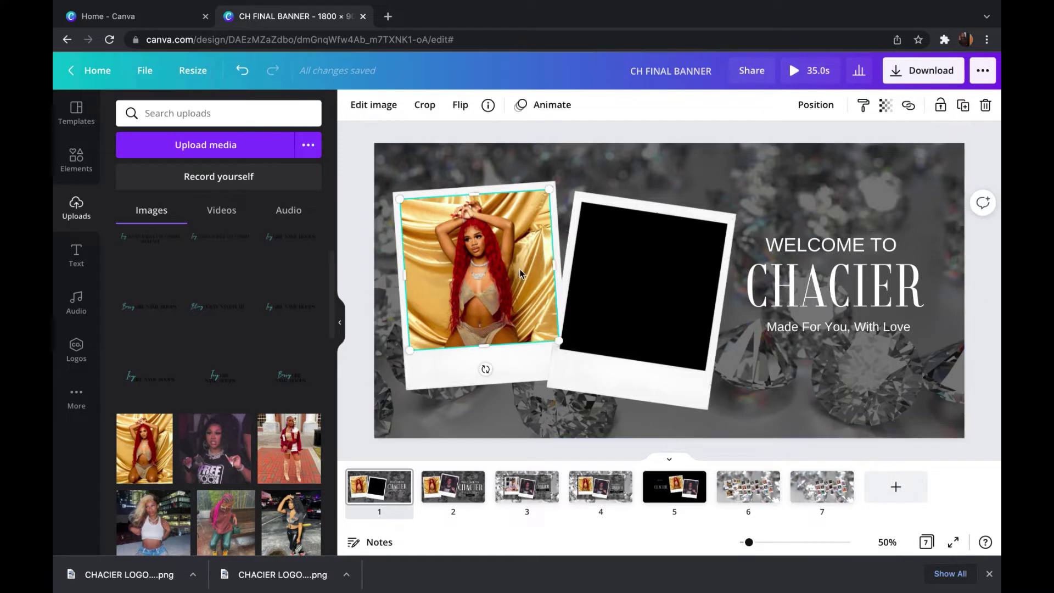
click(812, 106)
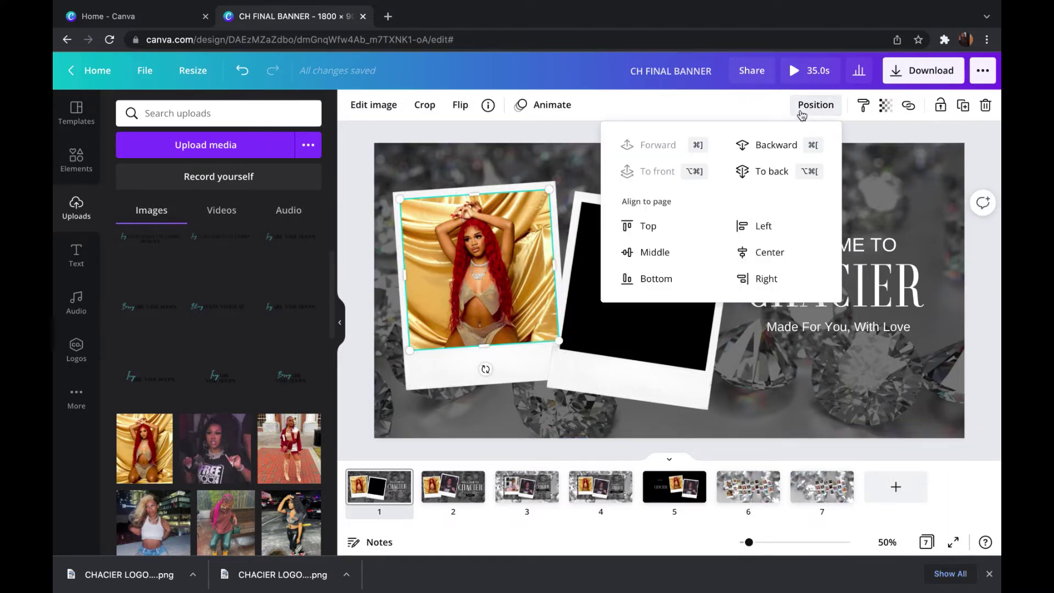
click(773, 146)
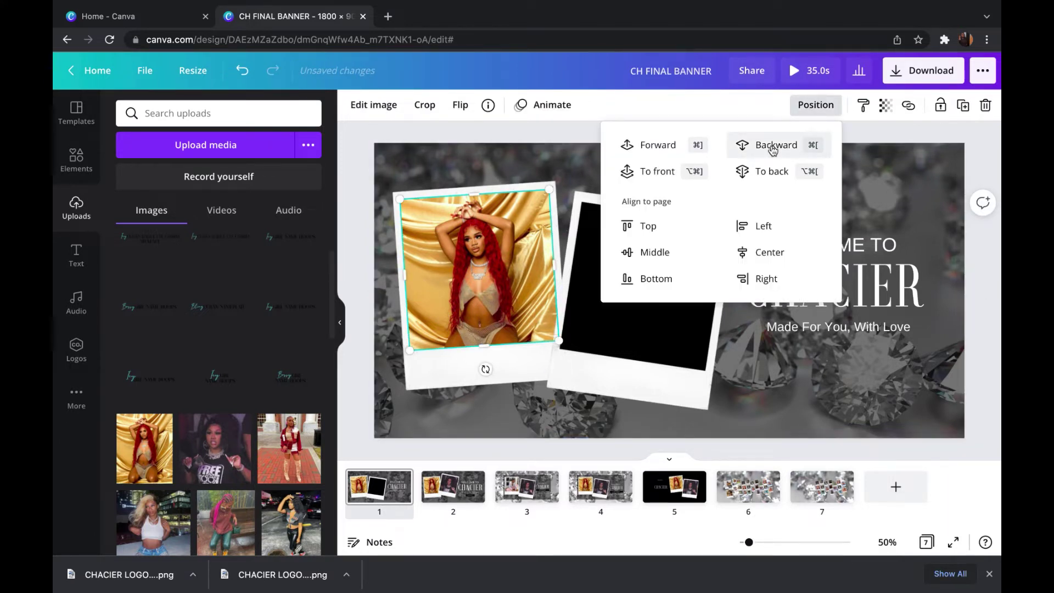
click(564, 161)
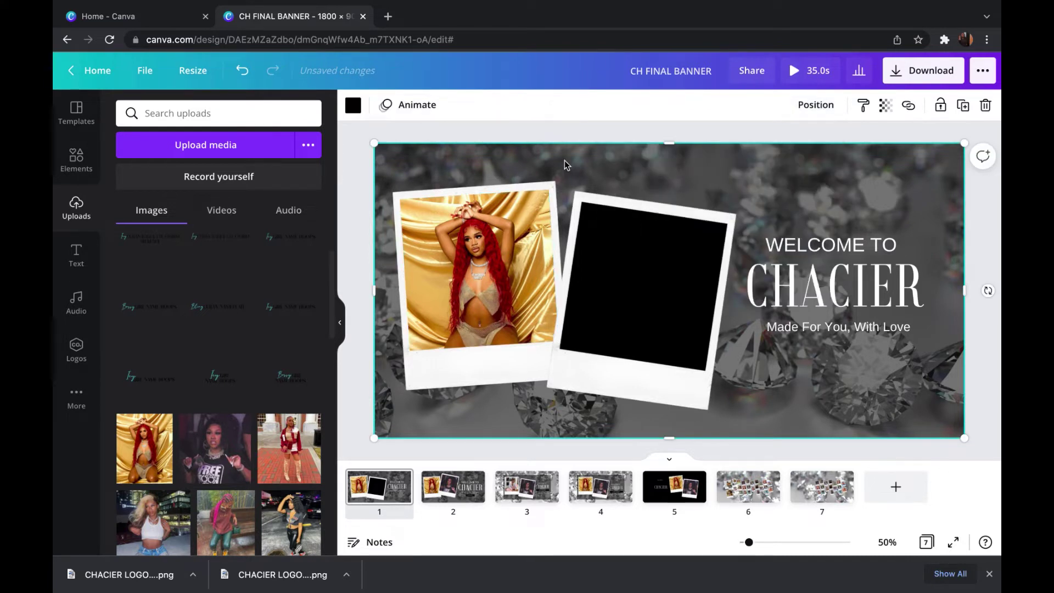
Step: Tilt the gold photo about -4° to match its polaroid frame
click(493, 278)
drag(484, 369, 485, 375)
click(580, 155)
click(484, 330)
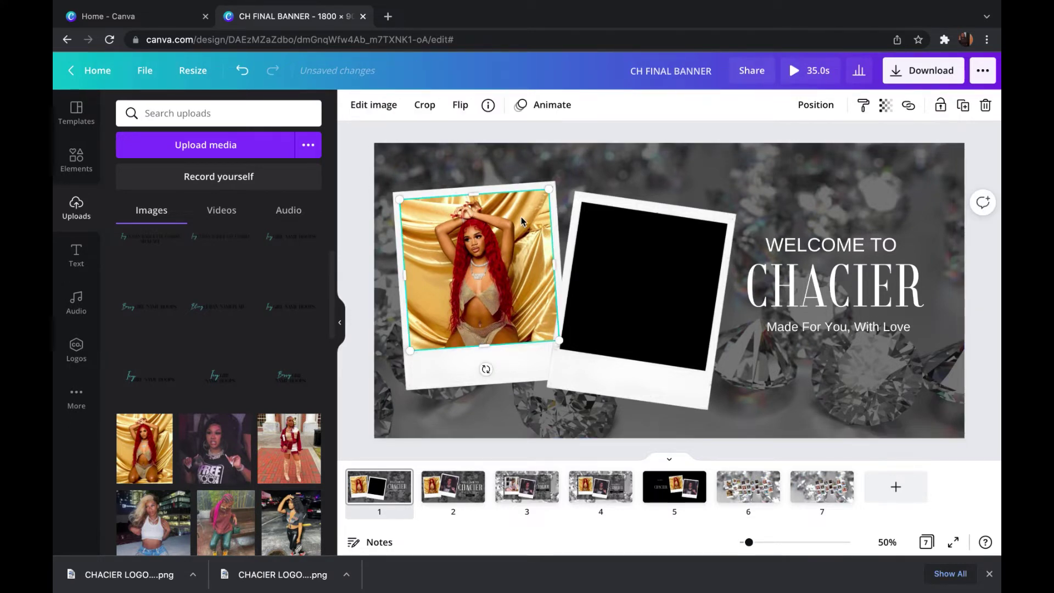
click(636, 149)
Step: Drop the FREE shirt photo into the right polaroid, shrink it and tilt it about 8°
mouse_move(247, 430)
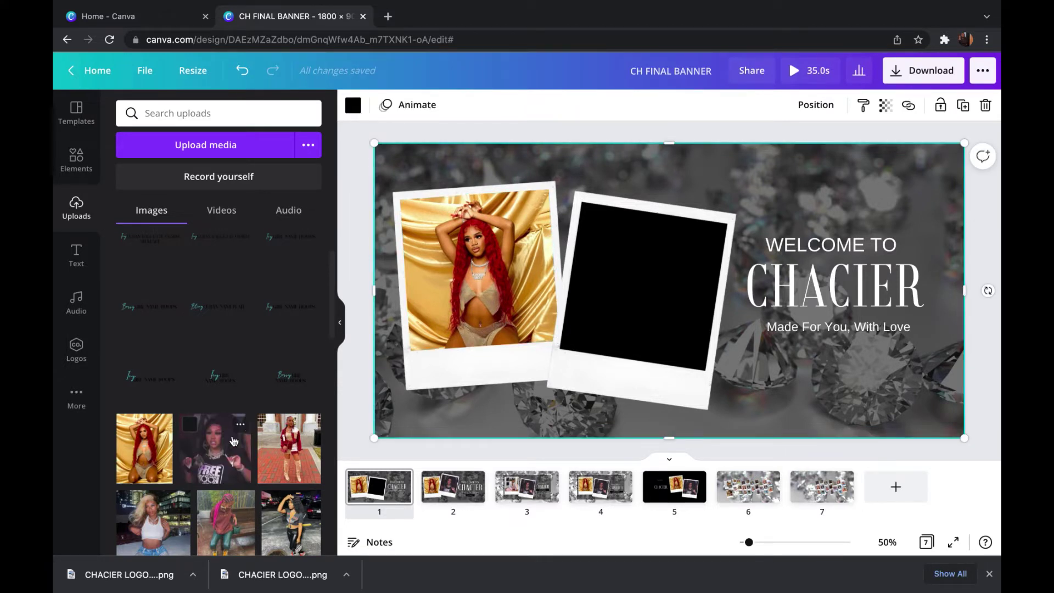
click(224, 446)
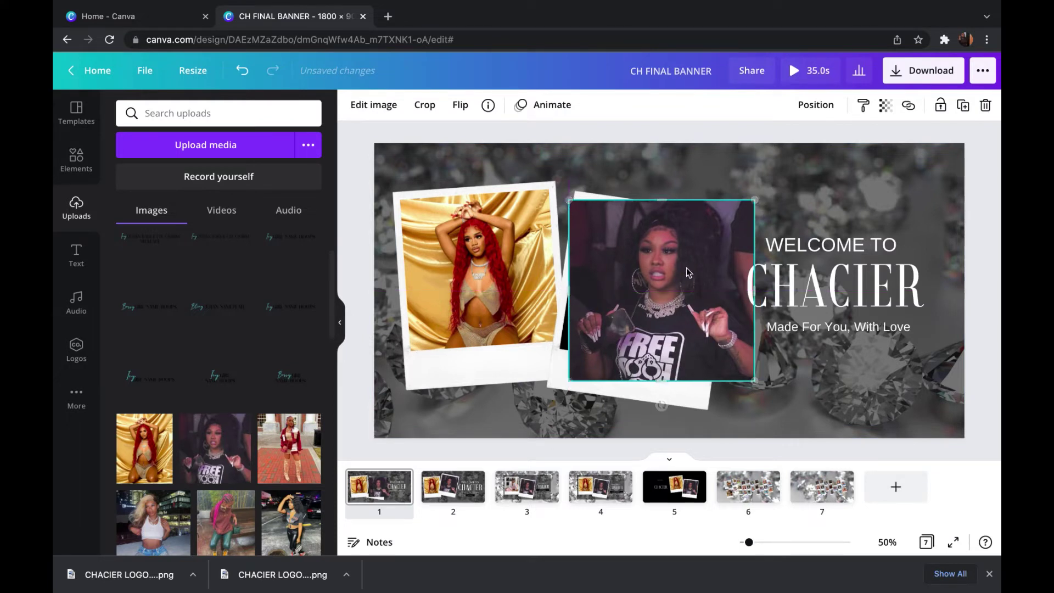
drag(662, 406, 643, 415)
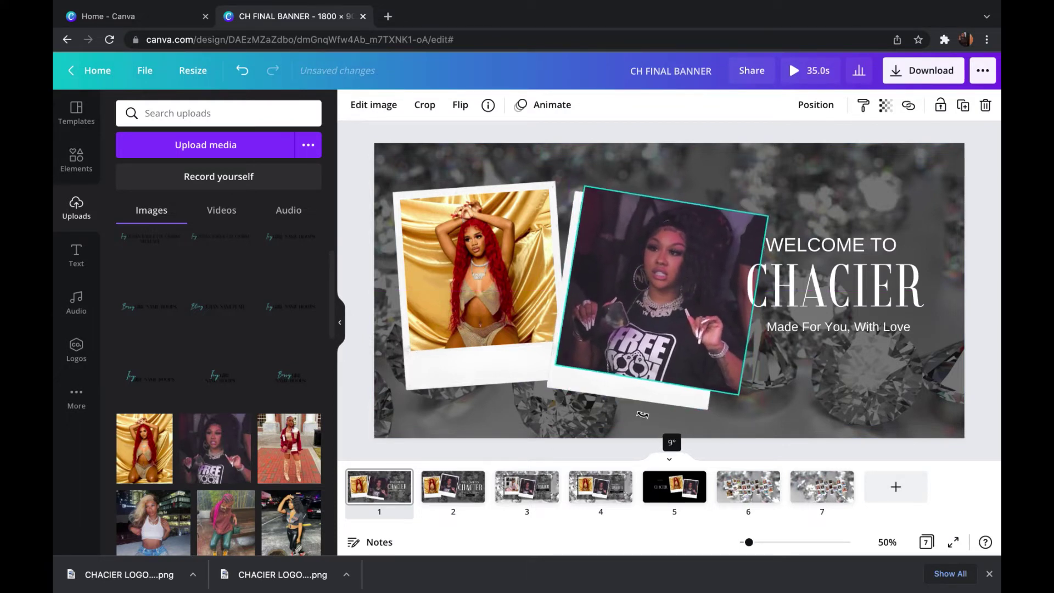
drag(765, 216, 727, 253)
drag(660, 278, 664, 265)
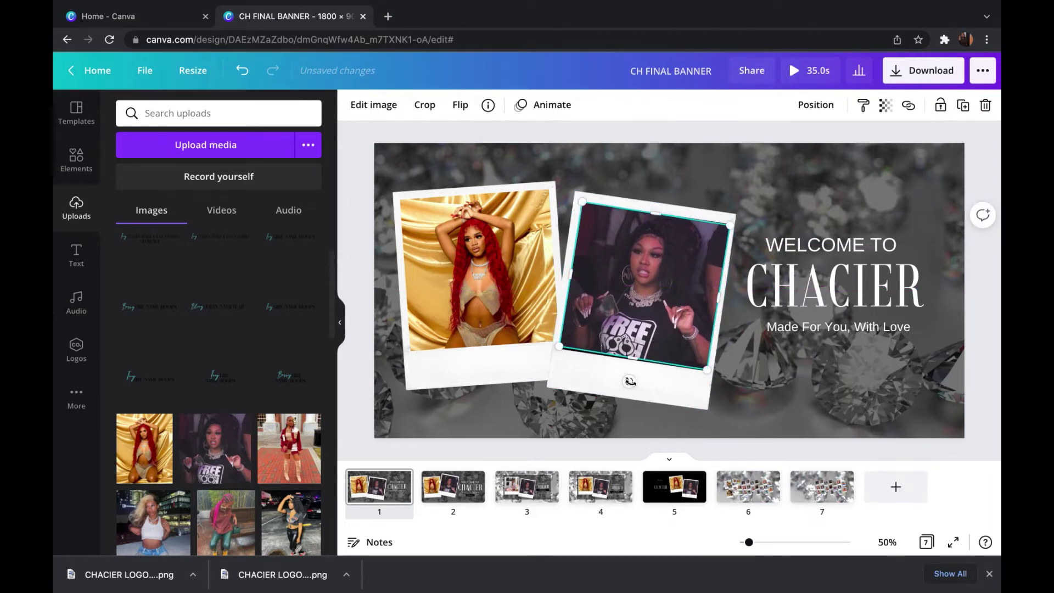
drag(630, 381, 632, 384)
click(693, 138)
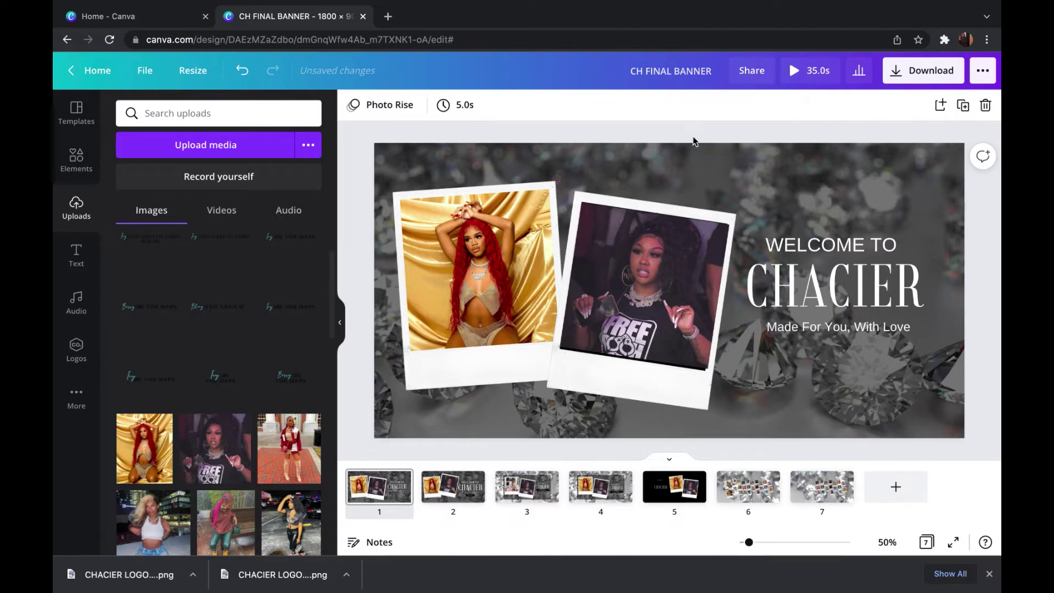
Step: Extend the photo's bottom and top edges so it fills the polaroid's picture area
click(653, 282)
drag(634, 360, 636, 363)
click(746, 183)
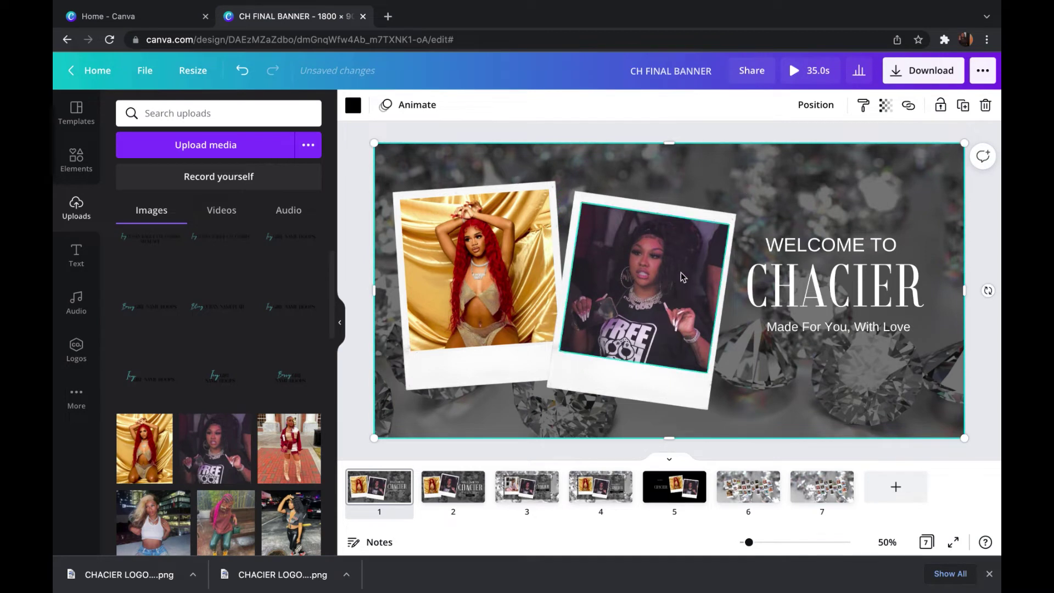
click(664, 228)
drag(658, 217, 659, 217)
click(692, 185)
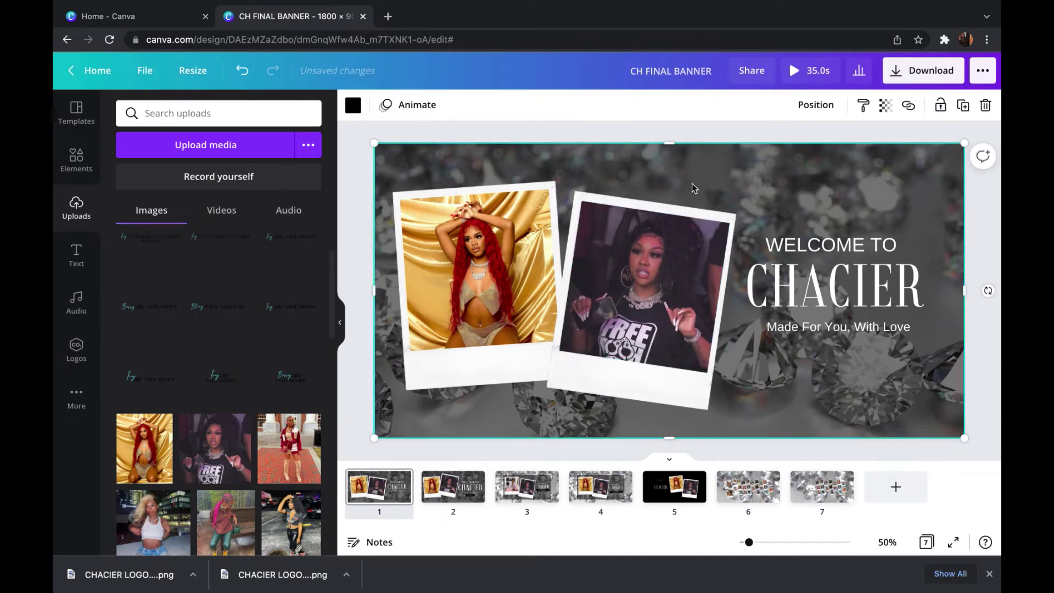
click(652, 279)
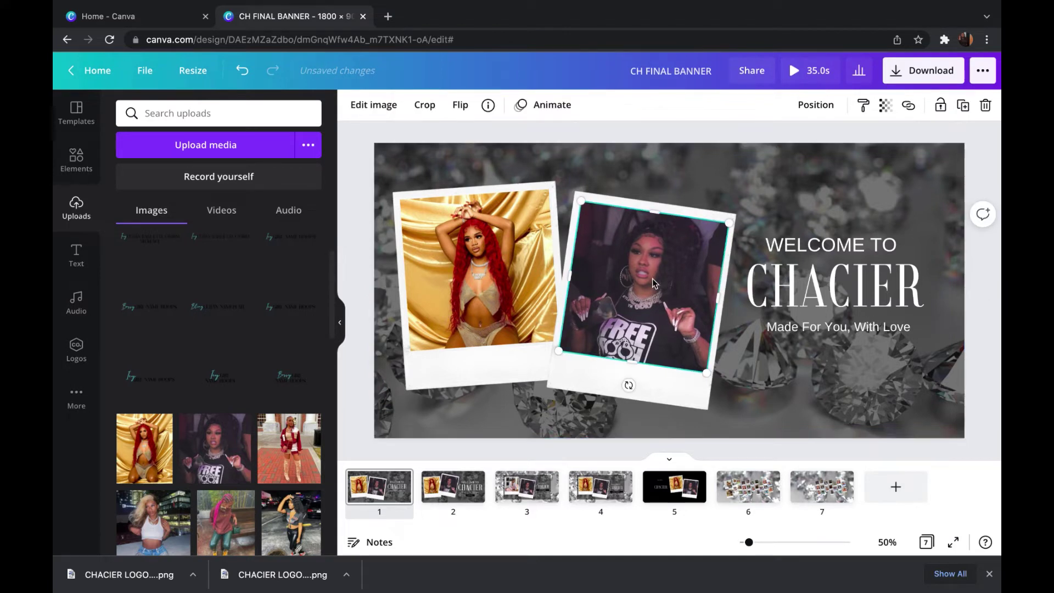
click(681, 182)
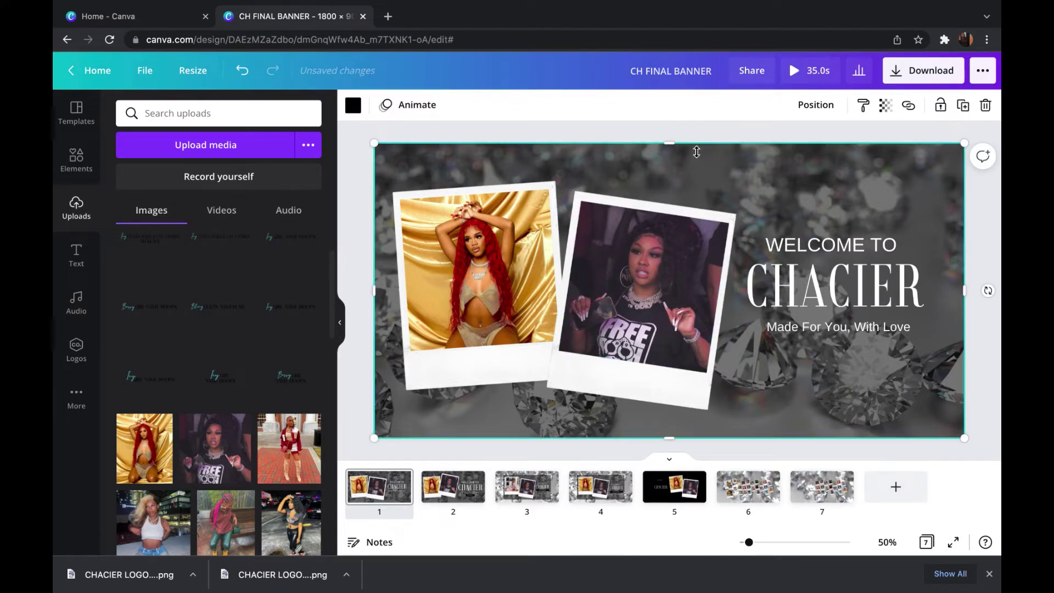
click(667, 296)
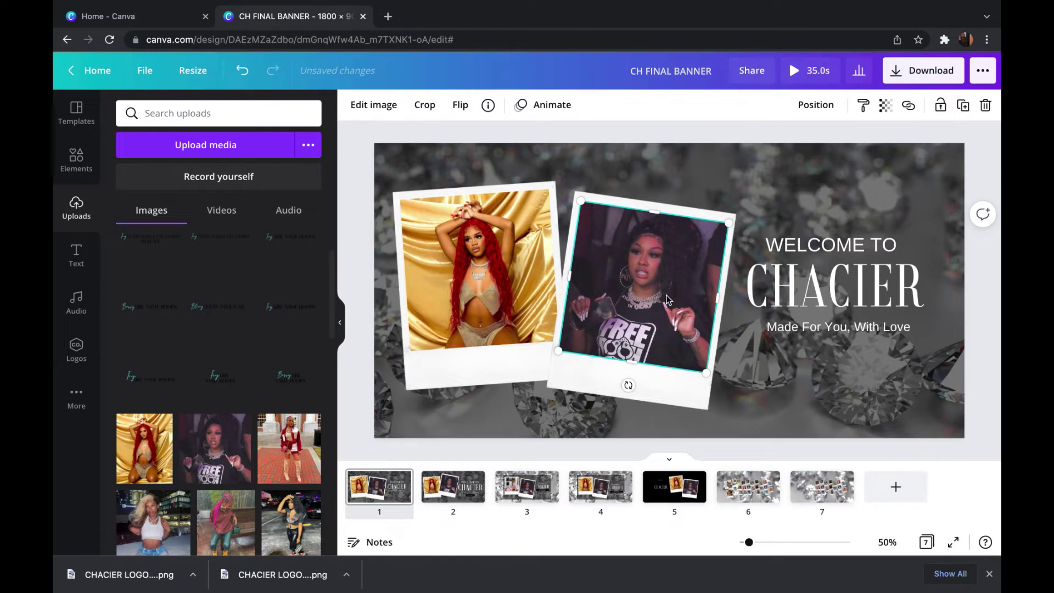
click(675, 183)
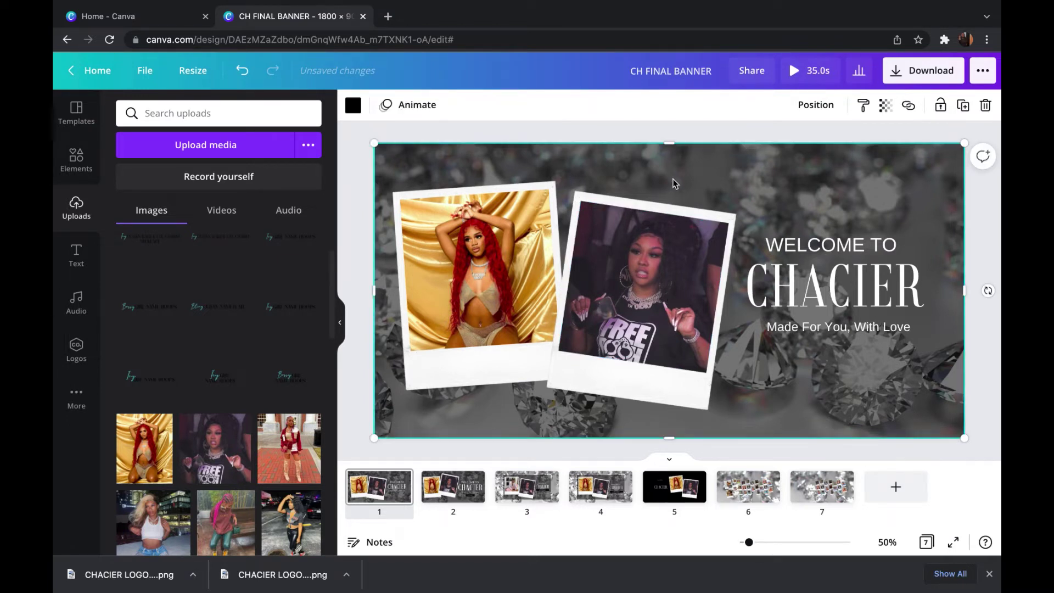
Step: Nudge the CHACIER heading and the WELCOME TO line slightly down
click(849, 285)
drag(849, 285, 849, 285)
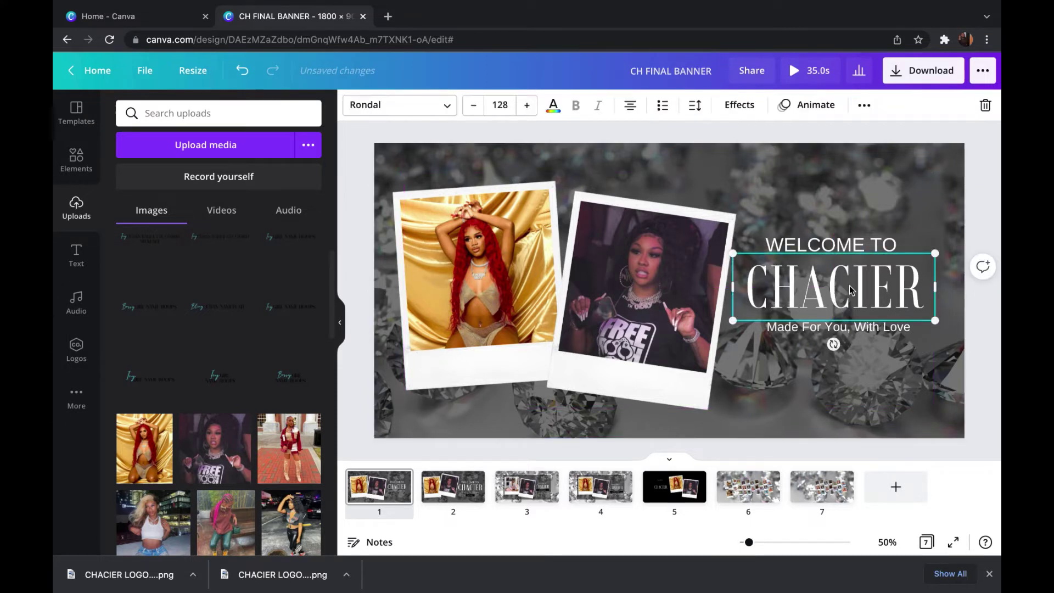
click(872, 203)
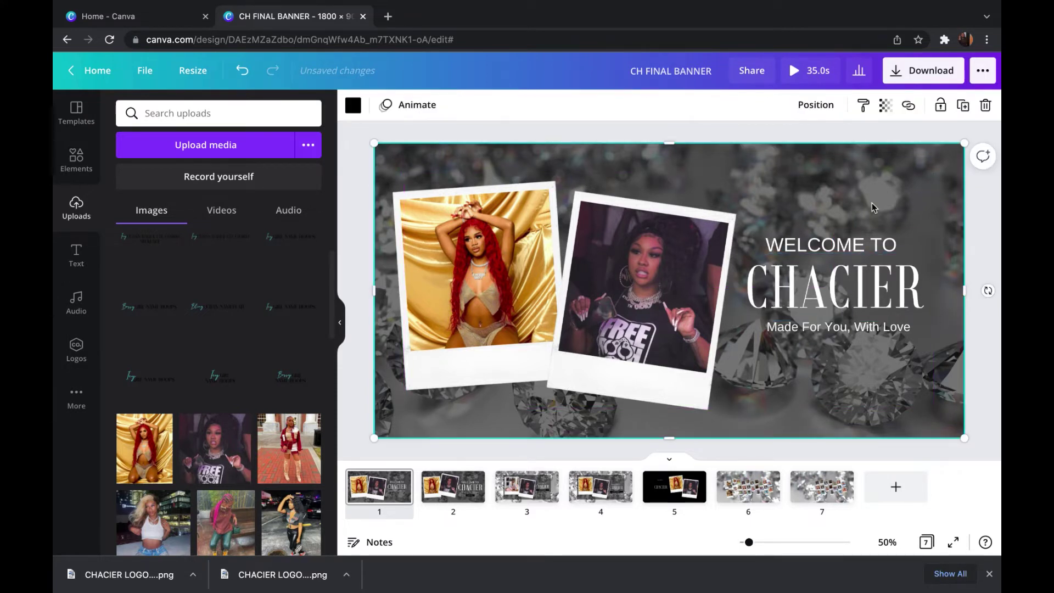
click(868, 246)
key(Down)
key(Down)
key(Down)
key(Down)
key(Down)
key(Down)
key(Down)
key(Down)
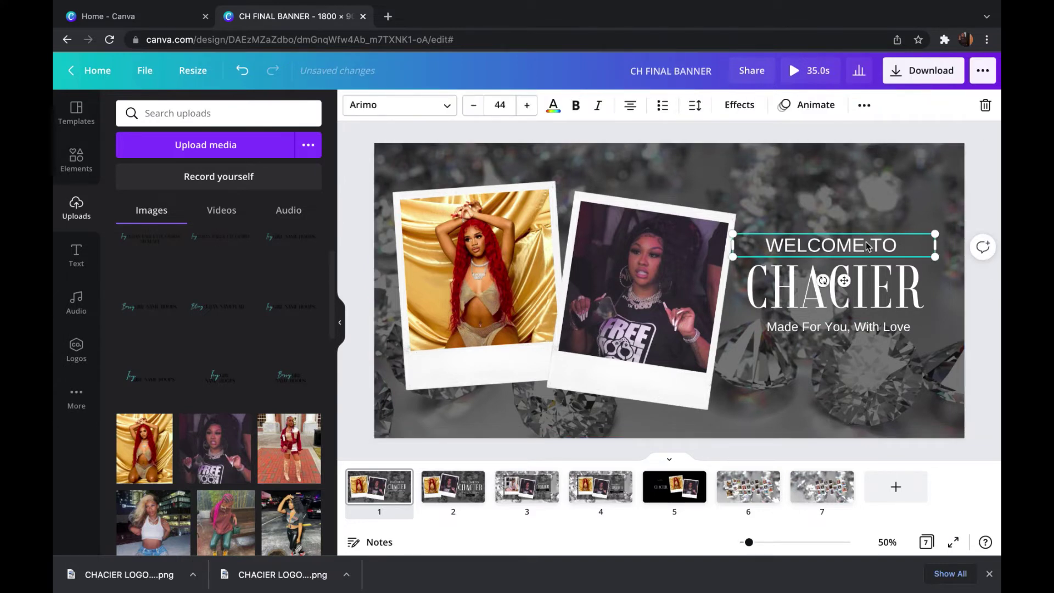
key(Down)
key(Down)
key(Down)
key(Down)
key(Down)
key(Down)
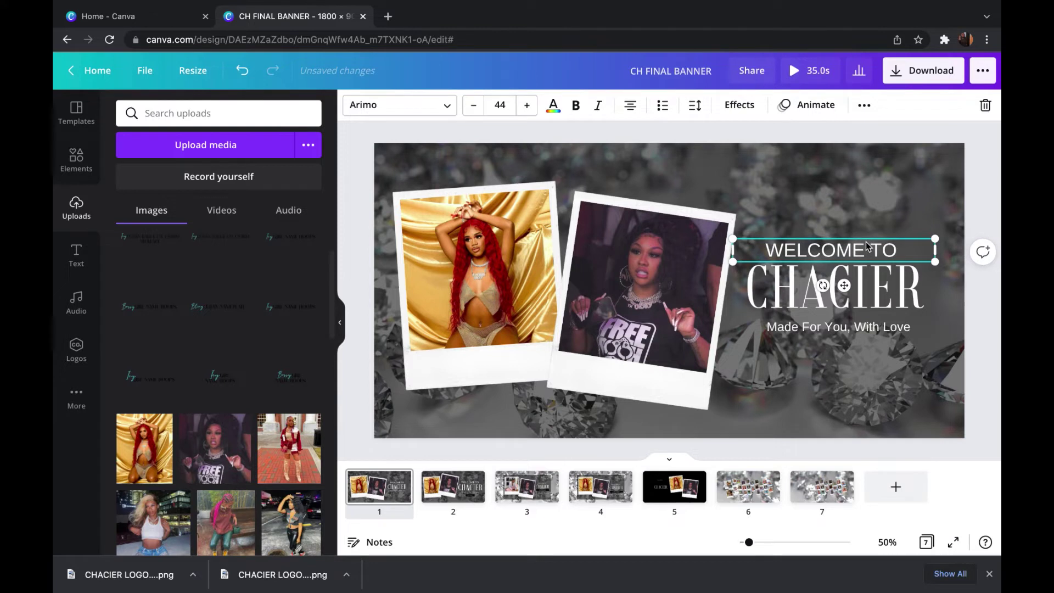
Step: Move the 'Made For You, With Love' tagline up closer beneath CHACIER
click(884, 296)
click(885, 328)
key(Up)
key(Up)
key(Up)
key(Up)
key(Up)
key(Up)
key(Up)
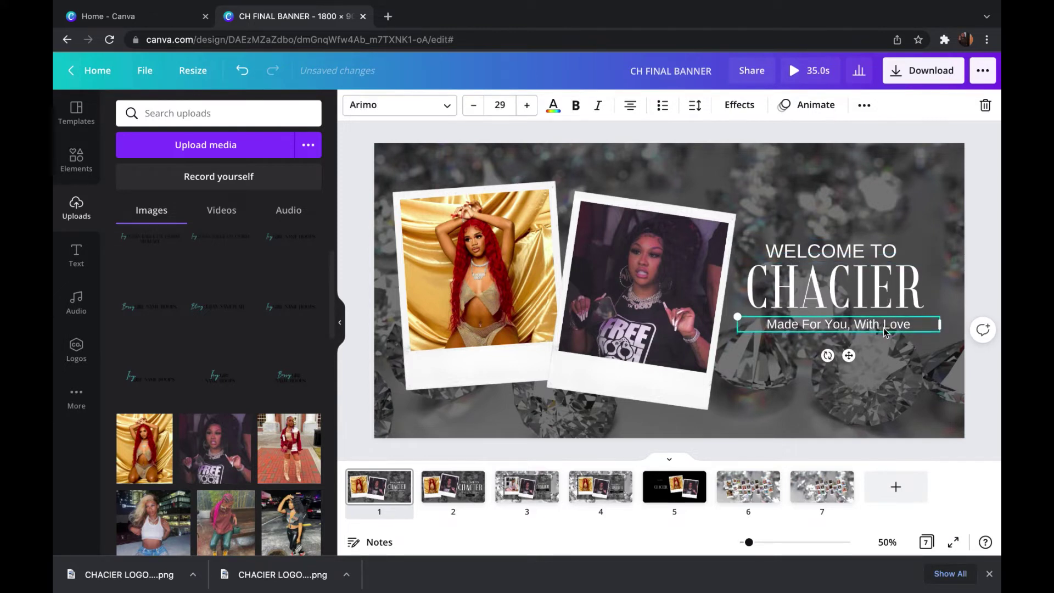
click(996, 218)
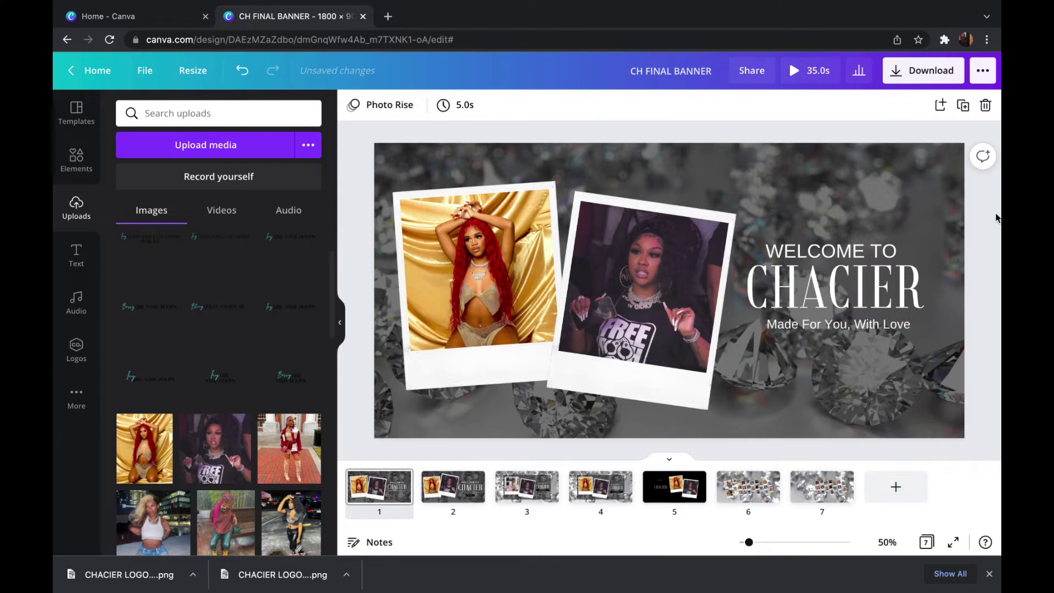
click(876, 327)
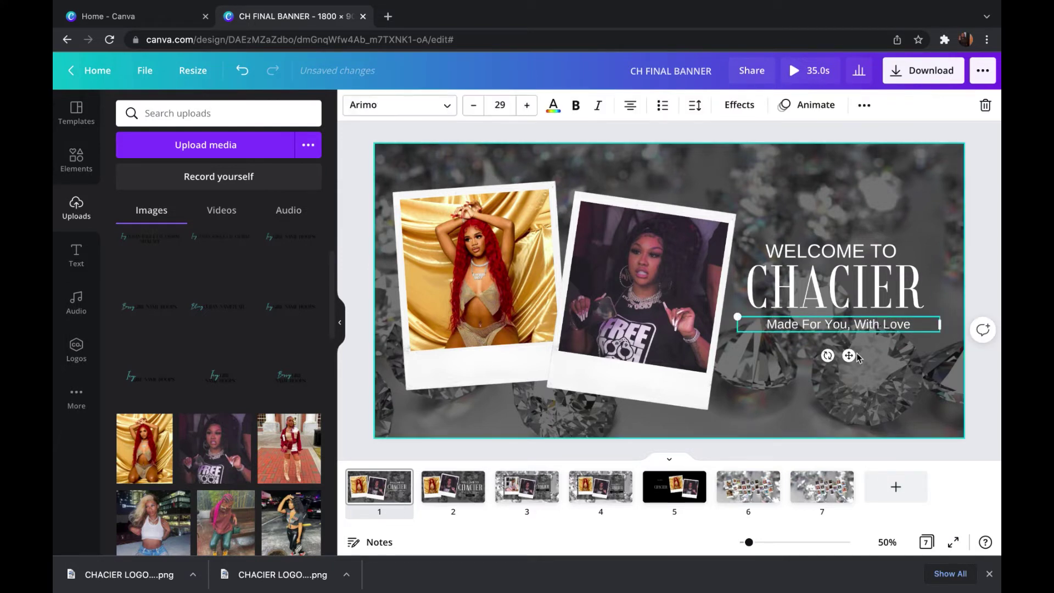
drag(849, 357, 854, 356)
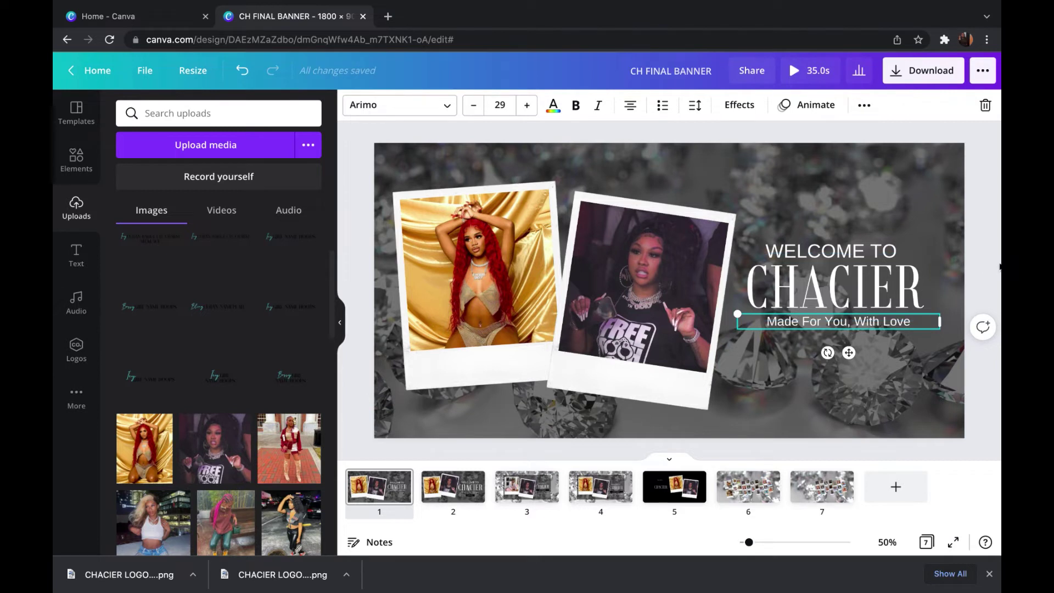
click(991, 279)
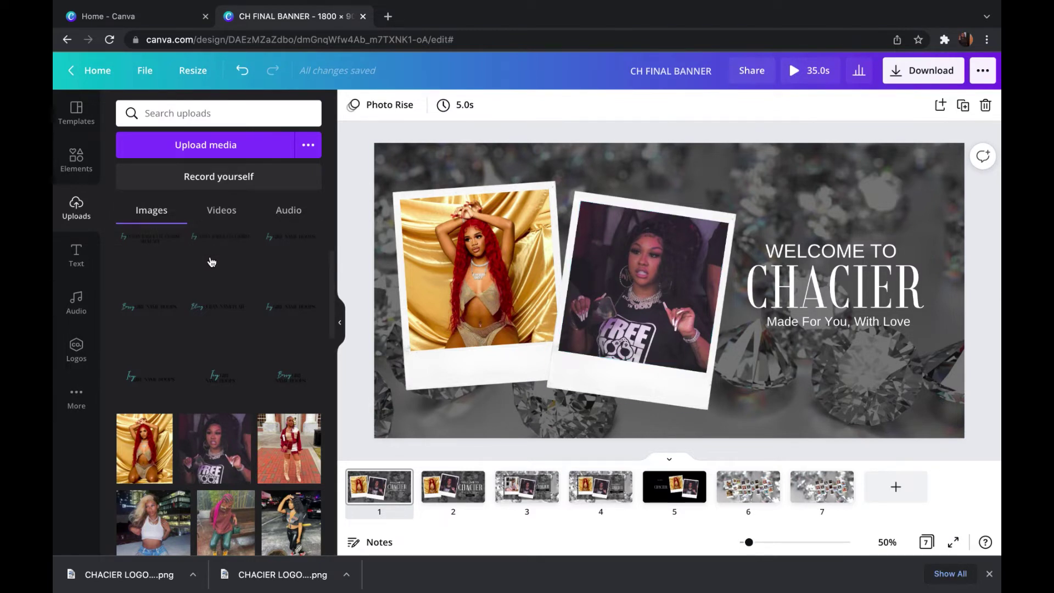
Step: Add a square shape from Elements, reshape it into a short bar and colour it black
click(80, 172)
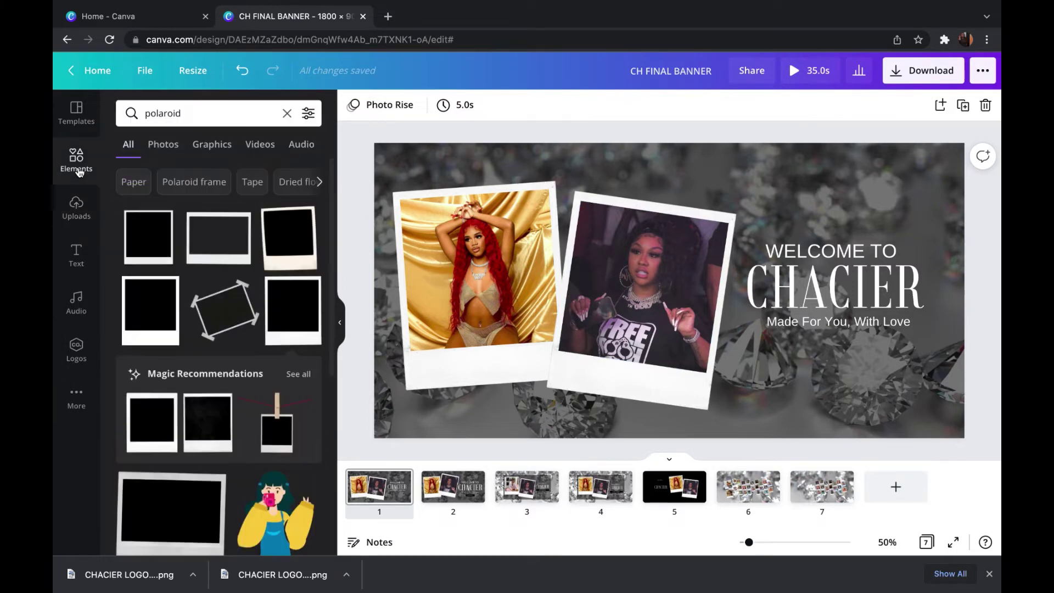
click(287, 114)
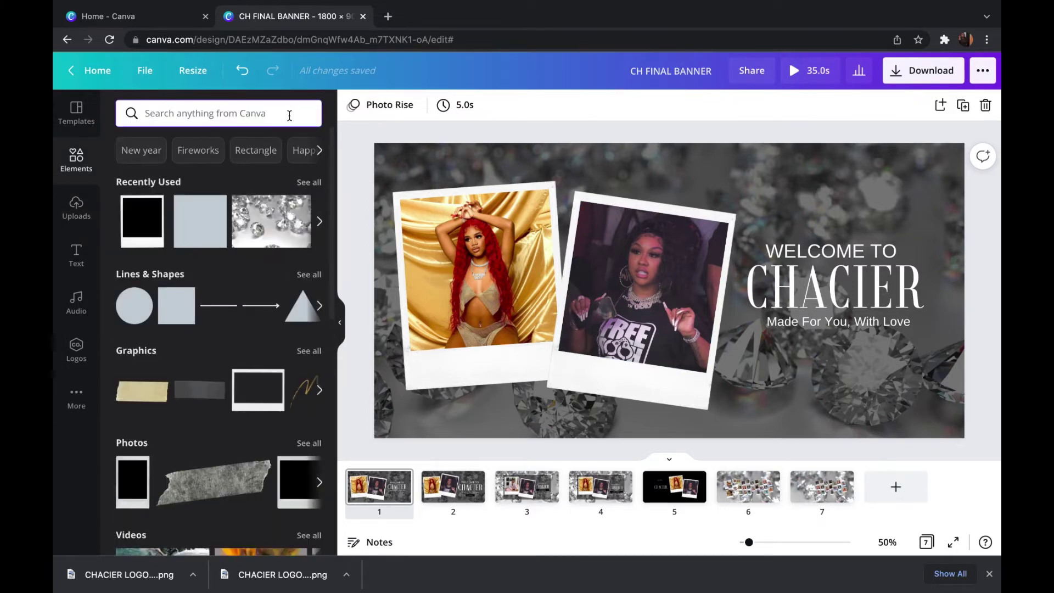
click(169, 307)
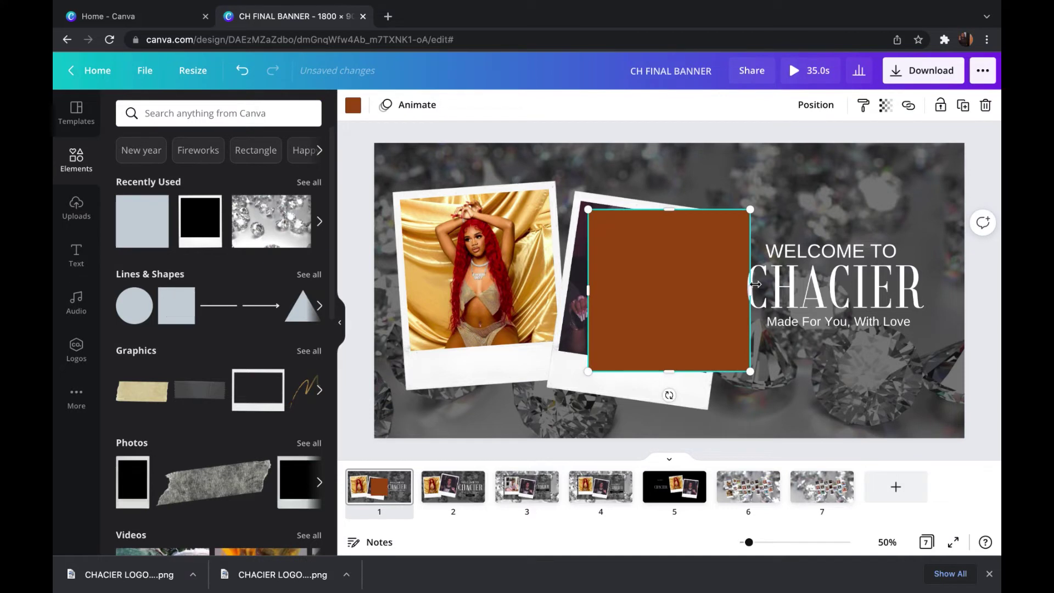
drag(674, 280, 820, 322)
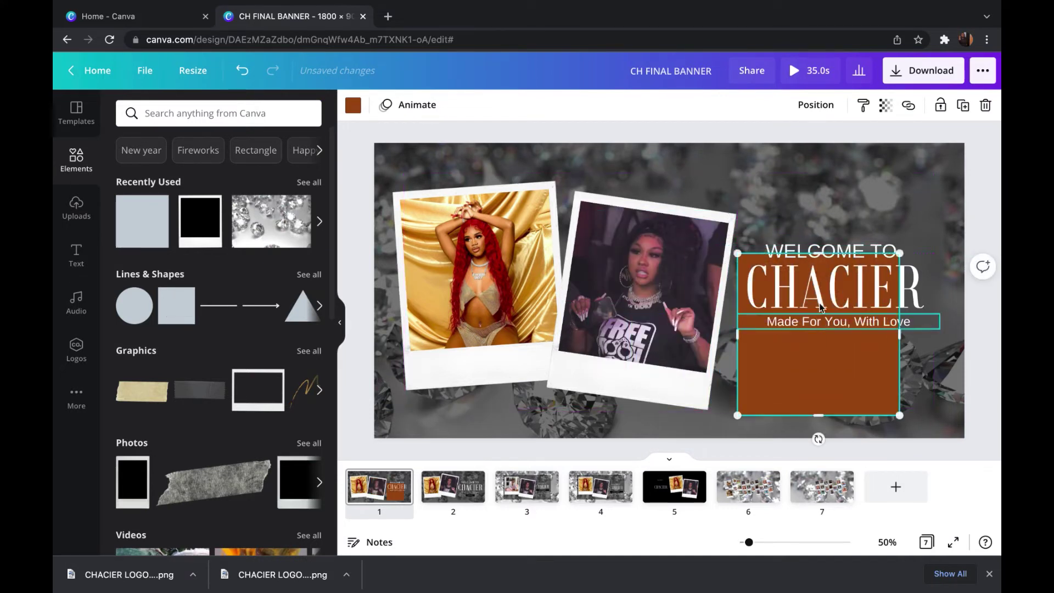
drag(817, 255, 844, 359)
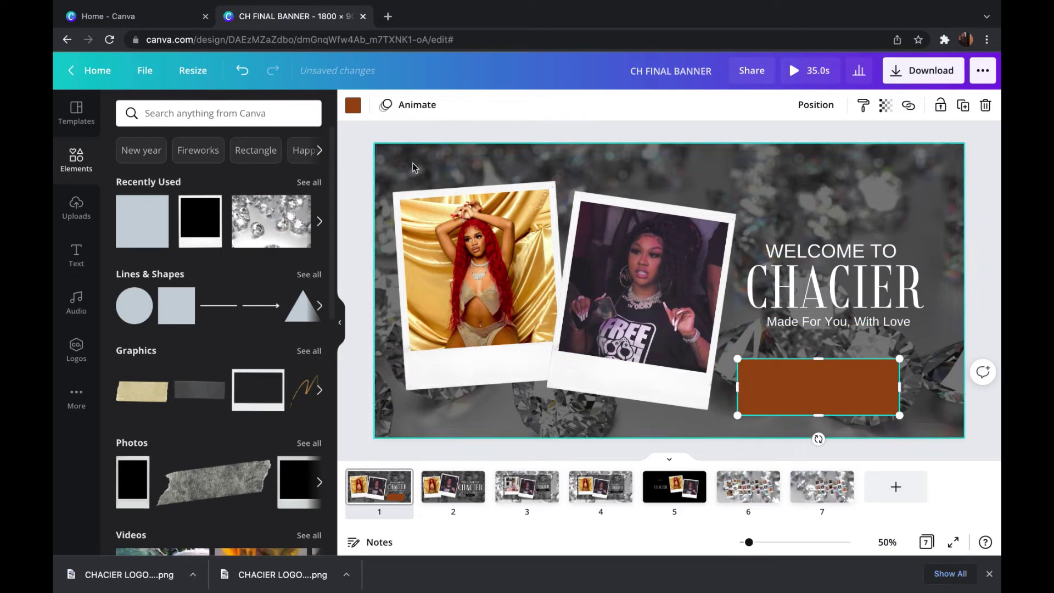
click(353, 105)
click(164, 183)
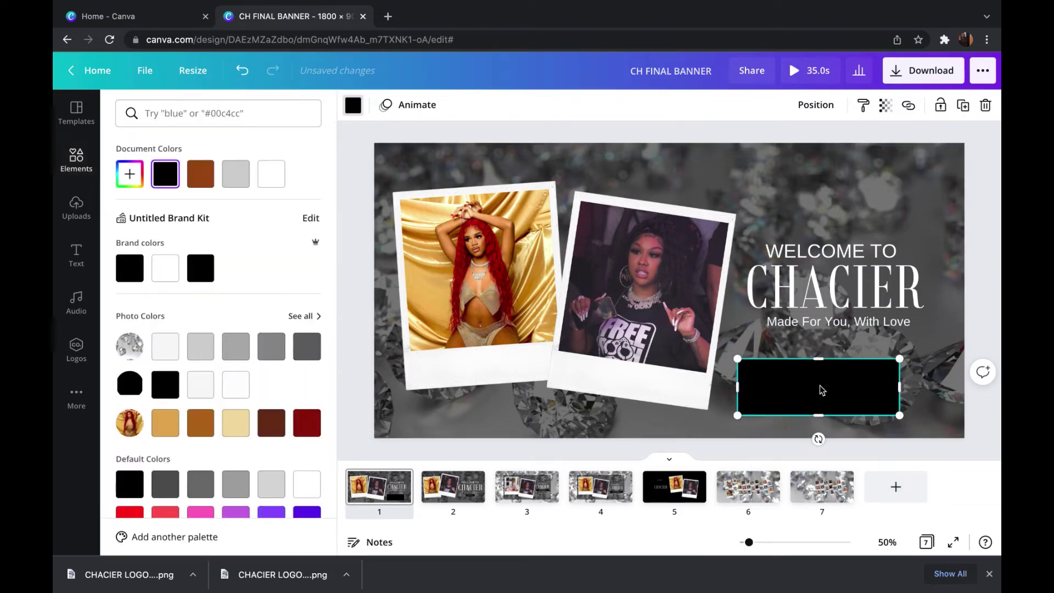
Step: Place the black bar under the tagline and trim it to about 306 × 71
drag(822, 390, 846, 361)
drag(926, 362, 888, 365)
drag(765, 363, 790, 363)
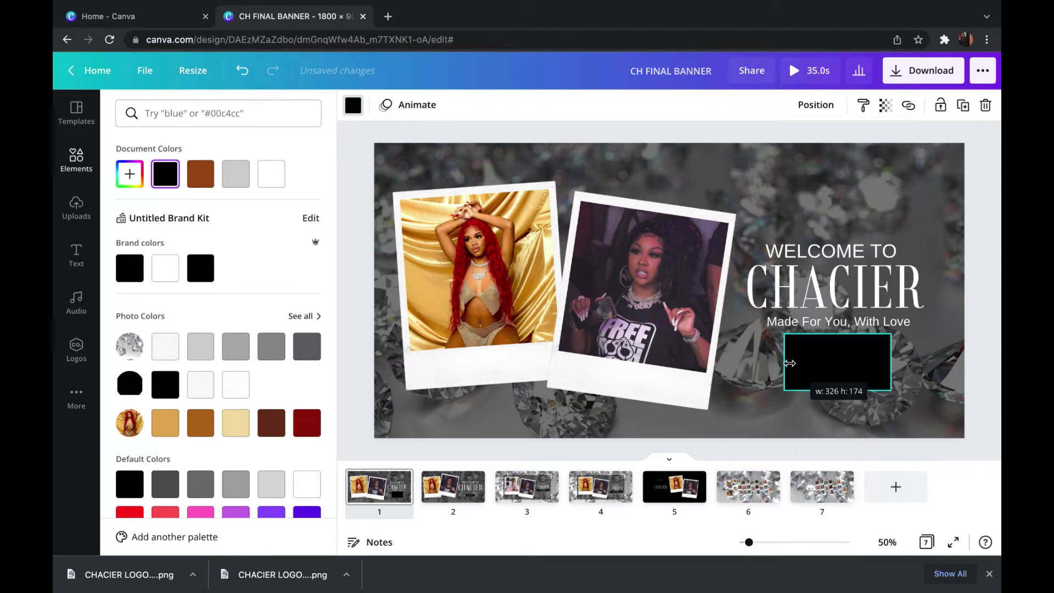
drag(790, 363, 796, 363)
drag(841, 390, 844, 357)
click(981, 306)
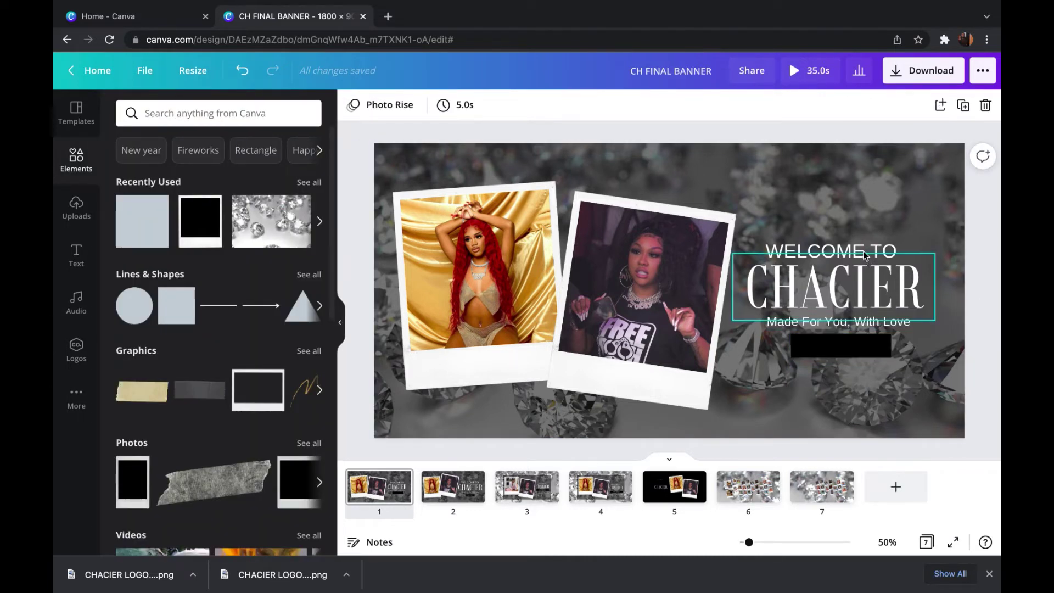
Step: Duplicate the WELCOME TO text onto the black bar and retype it as 'SHOP'
click(846, 249)
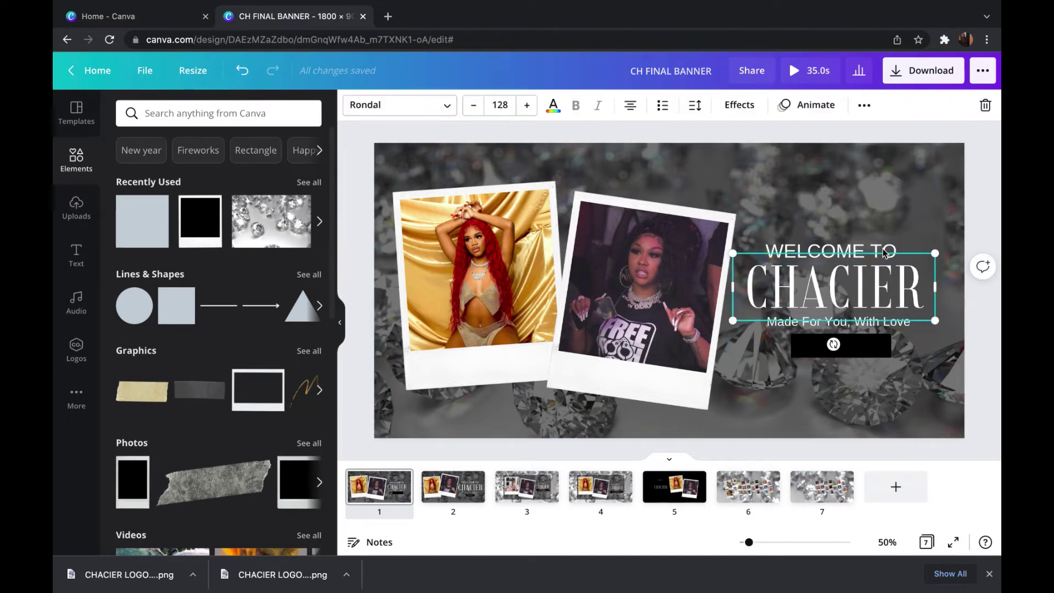
click(890, 248)
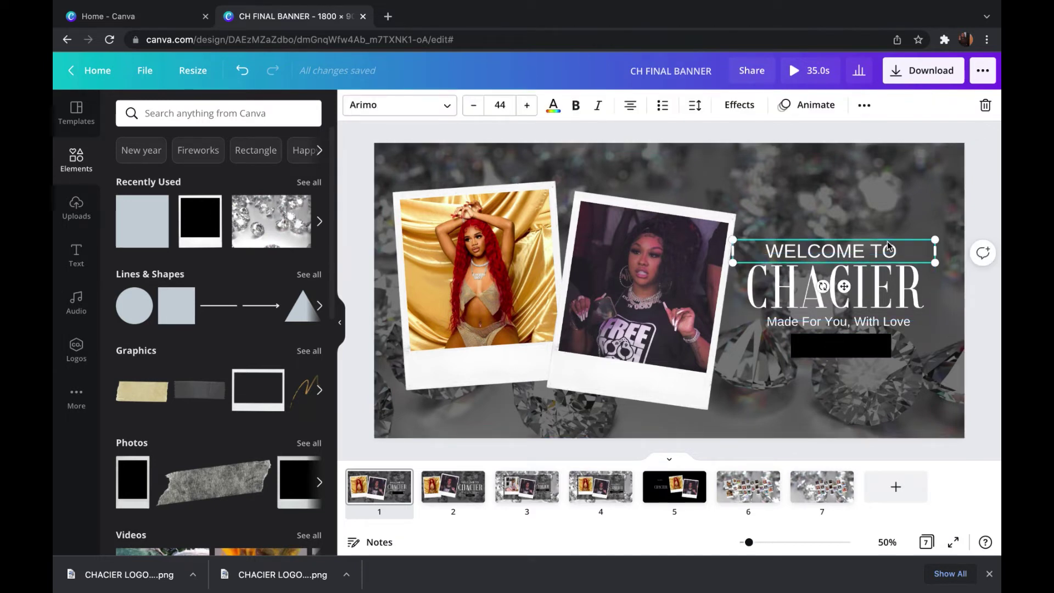
click(865, 105)
click(859, 137)
drag(845, 260, 784, 345)
double_click(850, 343)
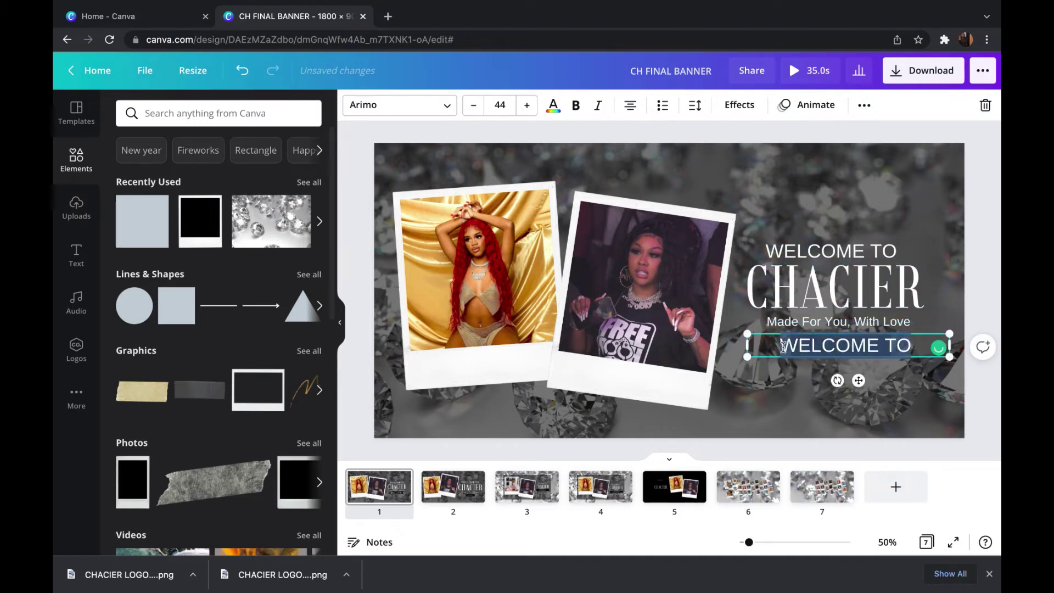
text(SHOP)
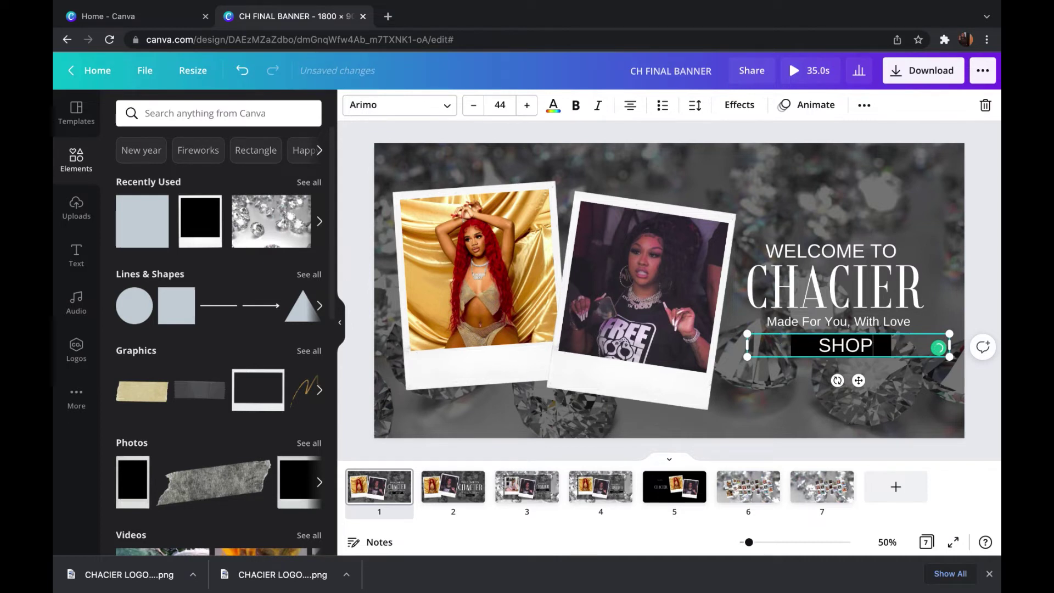
click(855, 409)
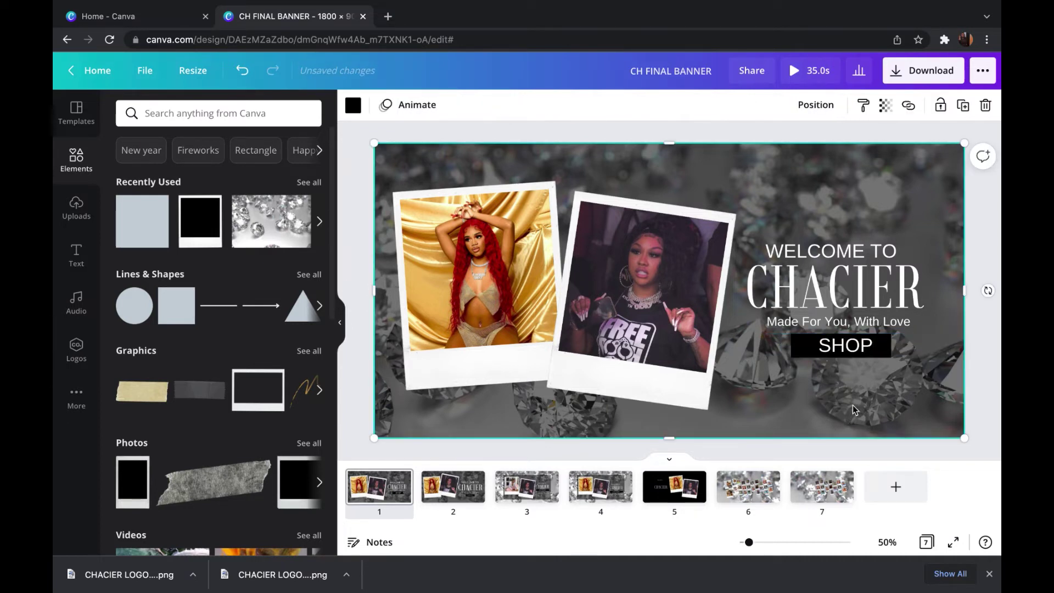
Step: Reduce the SHOP text's font size and narrow its text box on the bar
click(852, 349)
drag(859, 346, 857, 347)
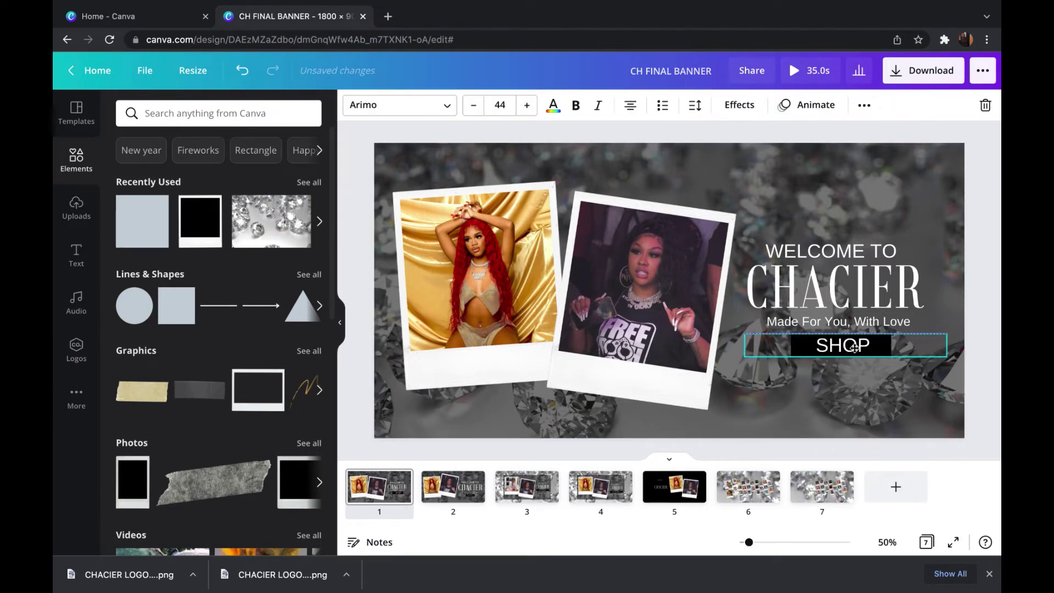
click(848, 409)
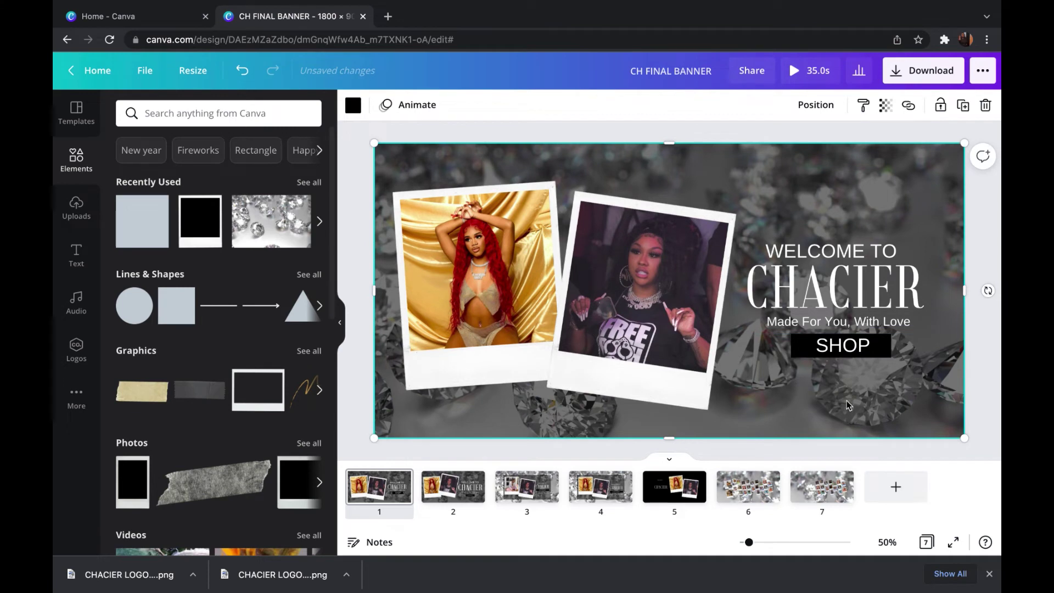
click(849, 349)
click(473, 105)
click(474, 105)
click(474, 105)
click(474, 105)
click(473, 105)
click(473, 105)
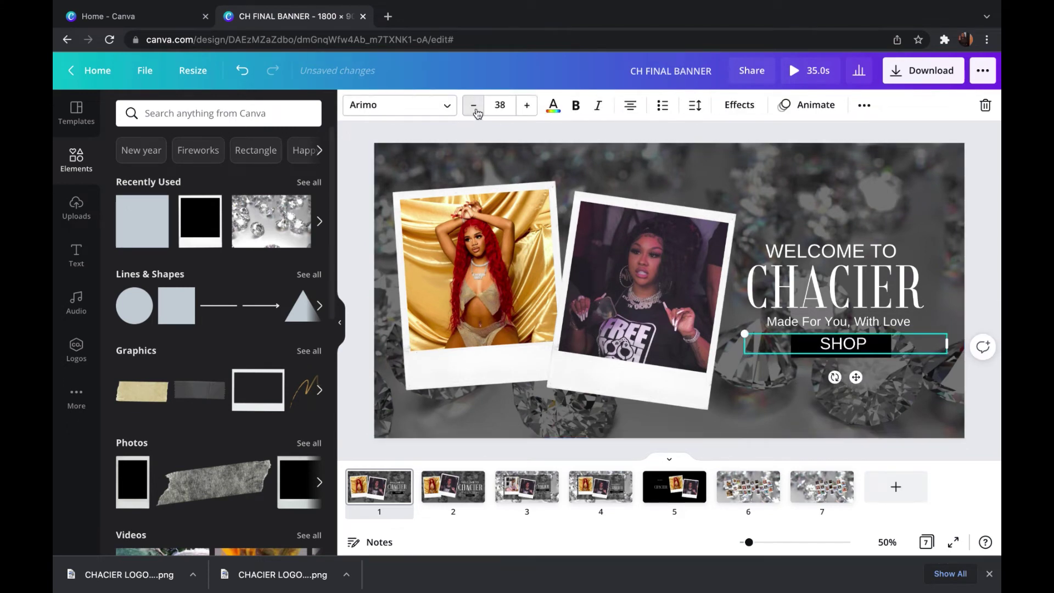
click(877, 415)
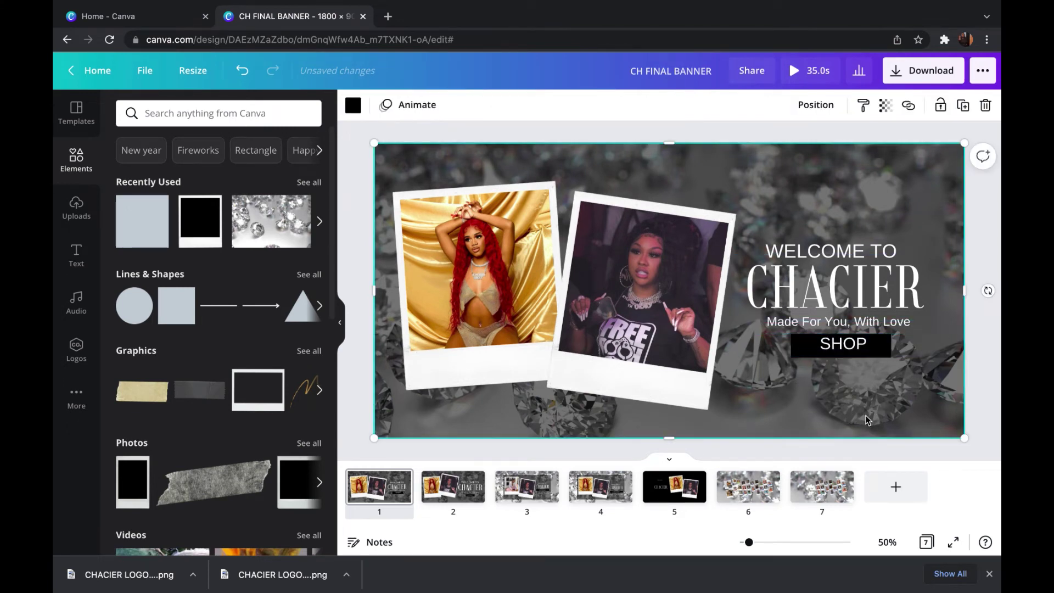
click(849, 353)
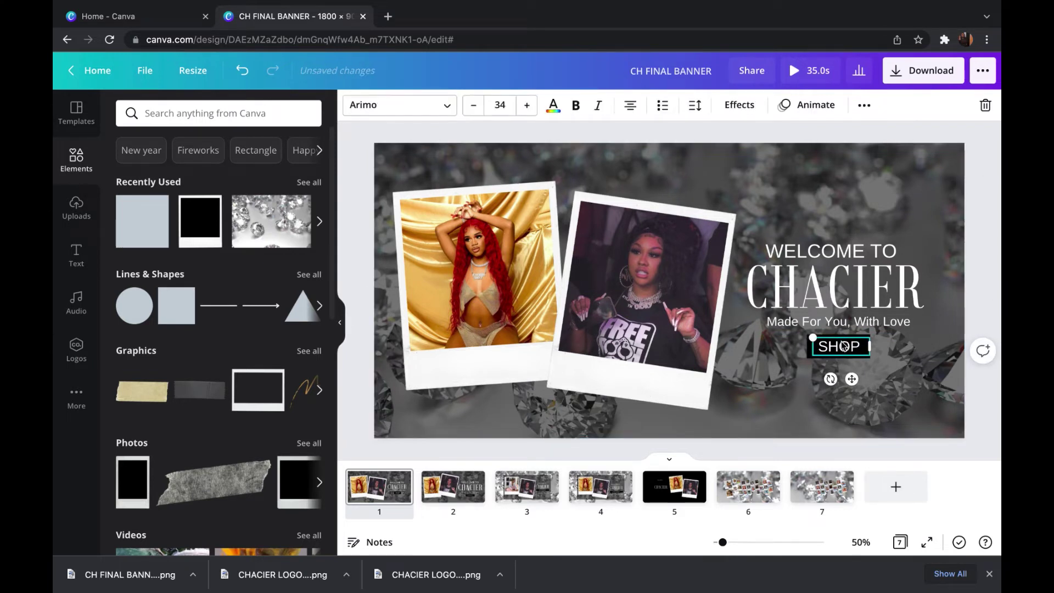
drag(873, 346, 851, 380)
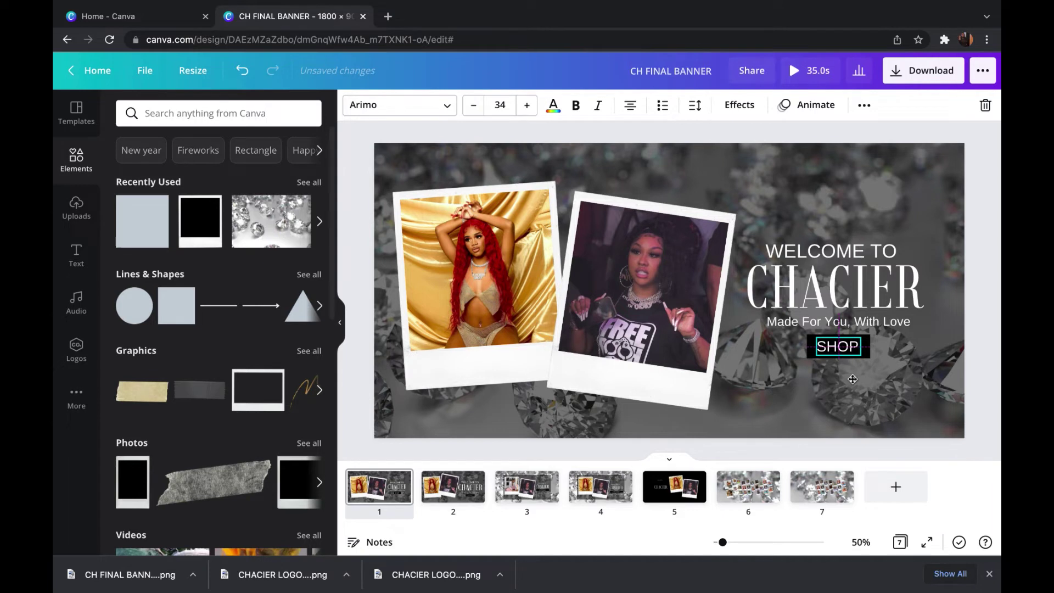
click(899, 382)
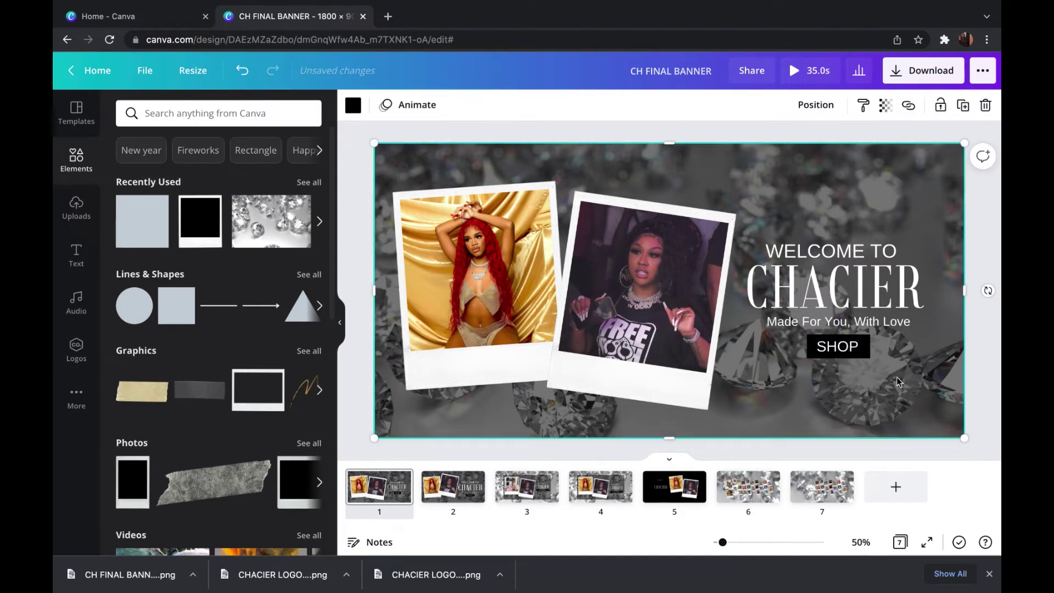
Step: Nudge SHOP slightly right and widen the black bar to the left
click(841, 352)
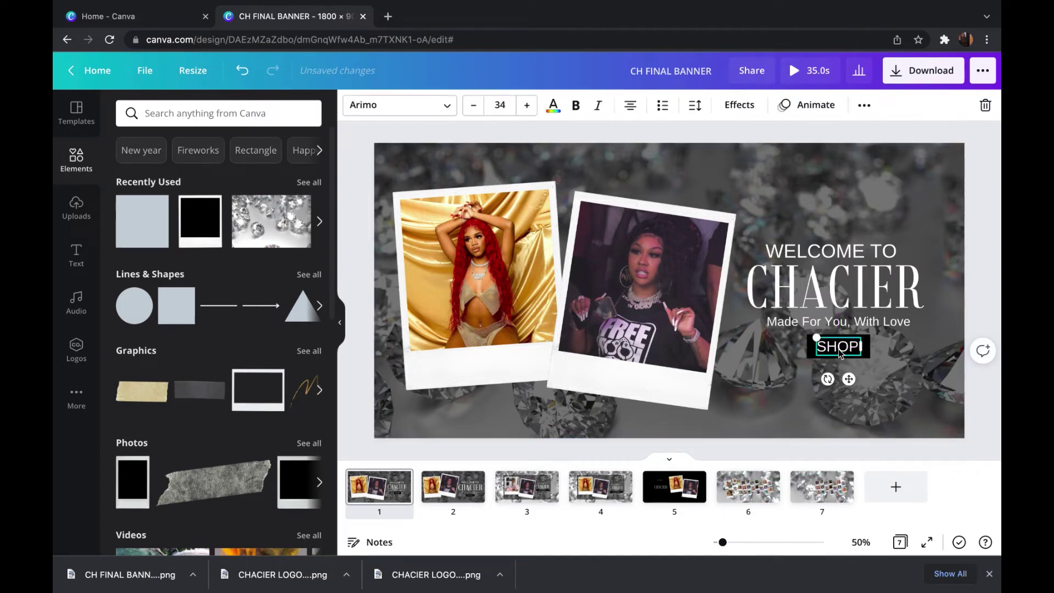
drag(840, 353, 842, 353)
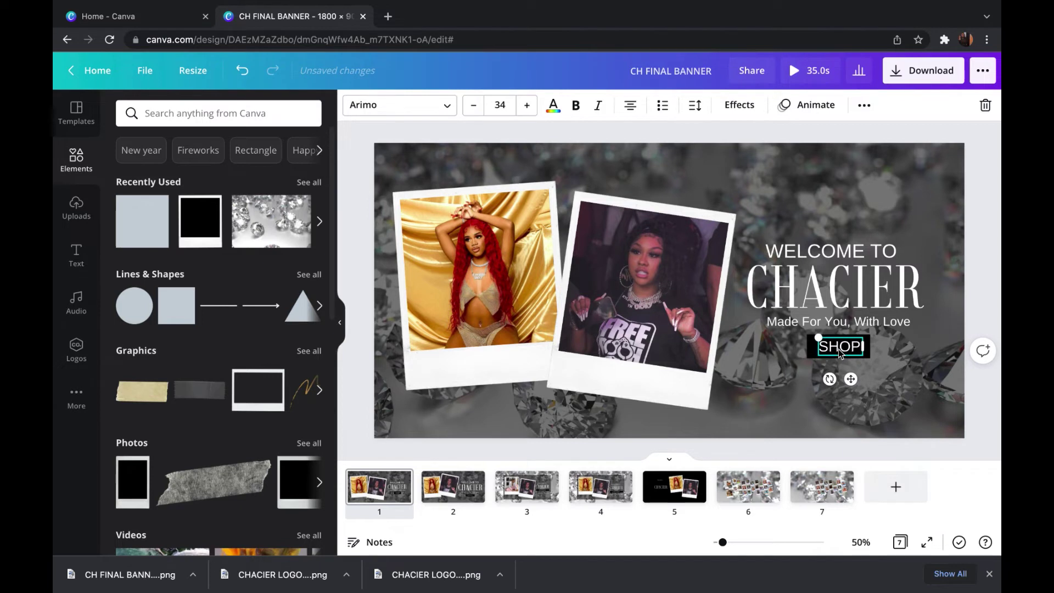
click(924, 355)
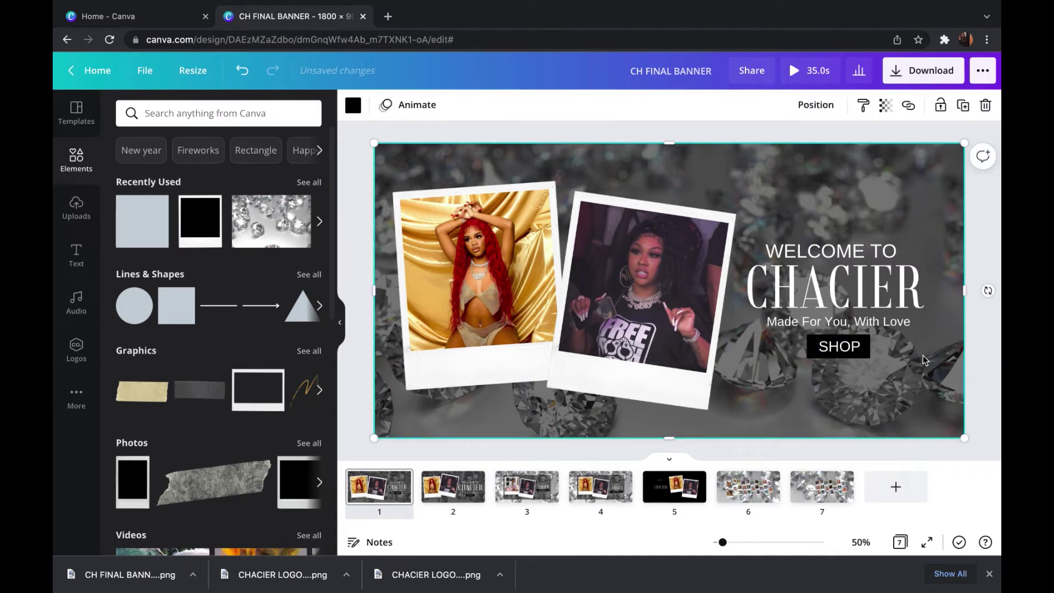
click(813, 347)
drag(808, 344, 782, 346)
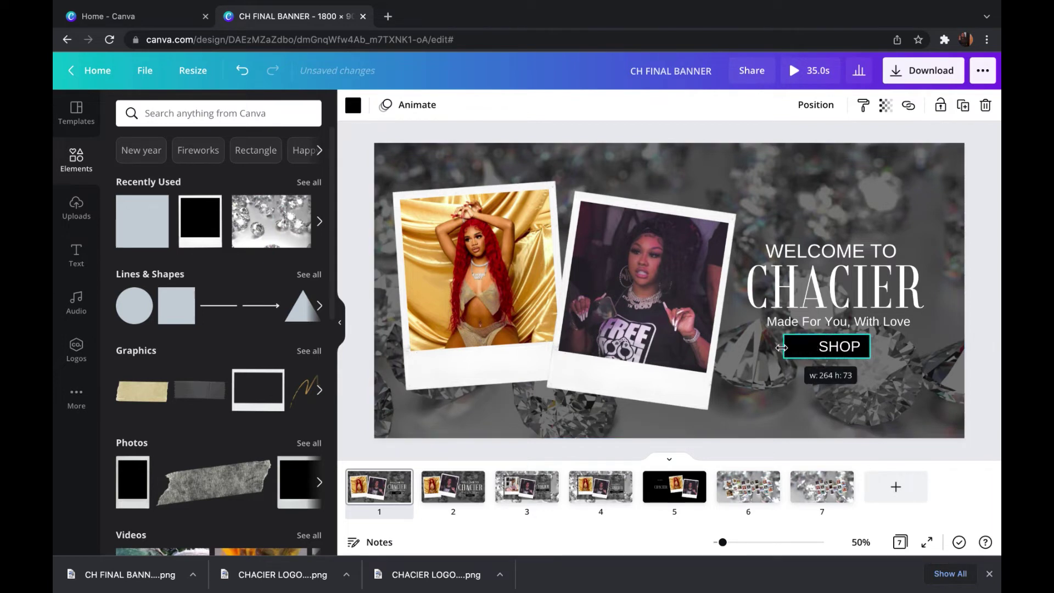
Step: Change the label to 'SHOP ALL' on one line, then move it below the bar
double_click(849, 345)
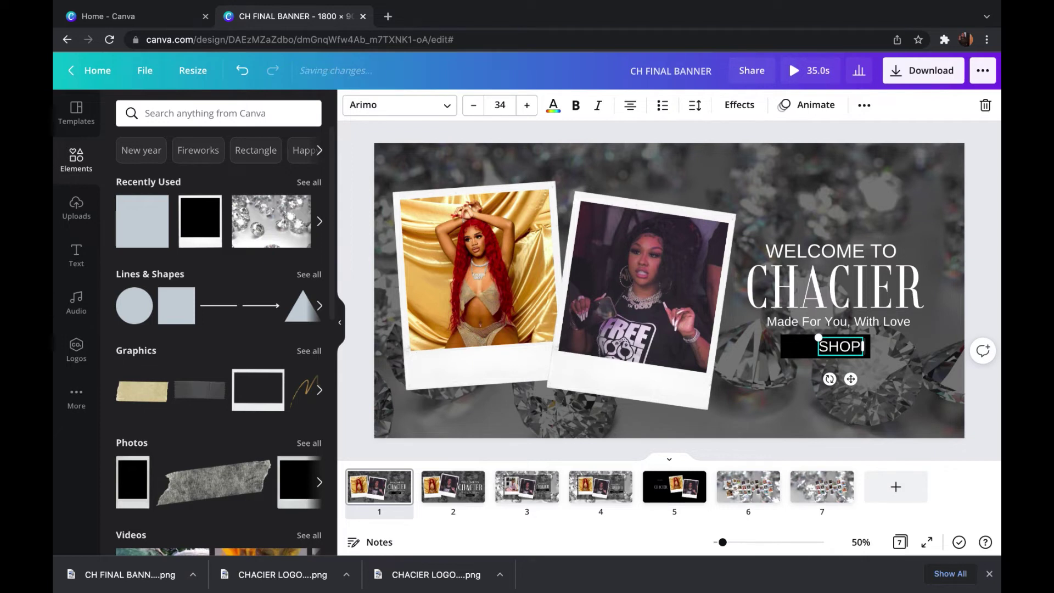
key(Return)
text(A;;)
key(BackSpace)
key(BackSpace)
text(LL)
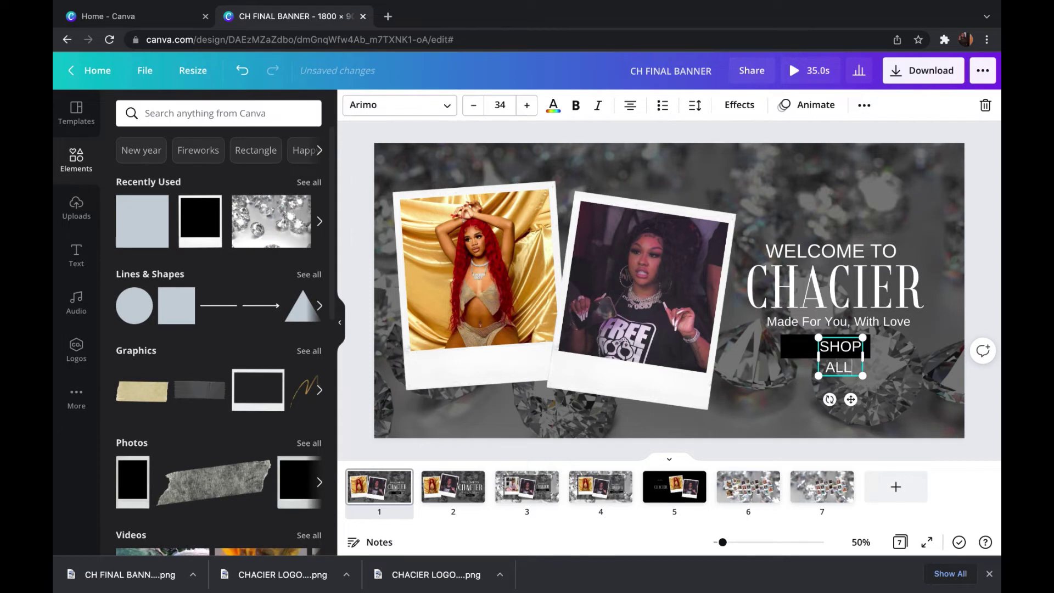
drag(867, 353, 904, 353)
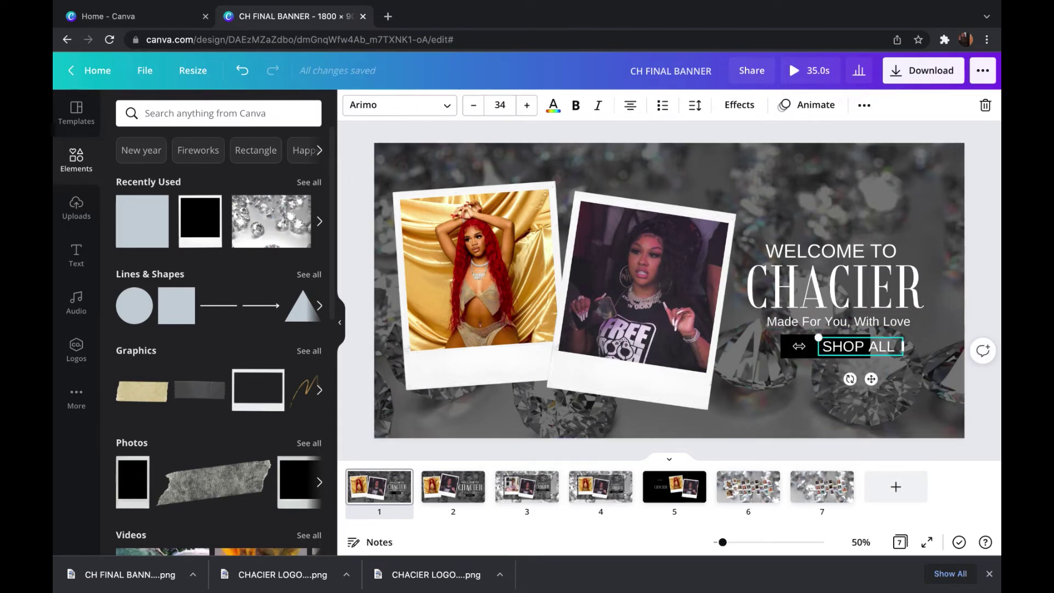
drag(871, 379, 849, 415)
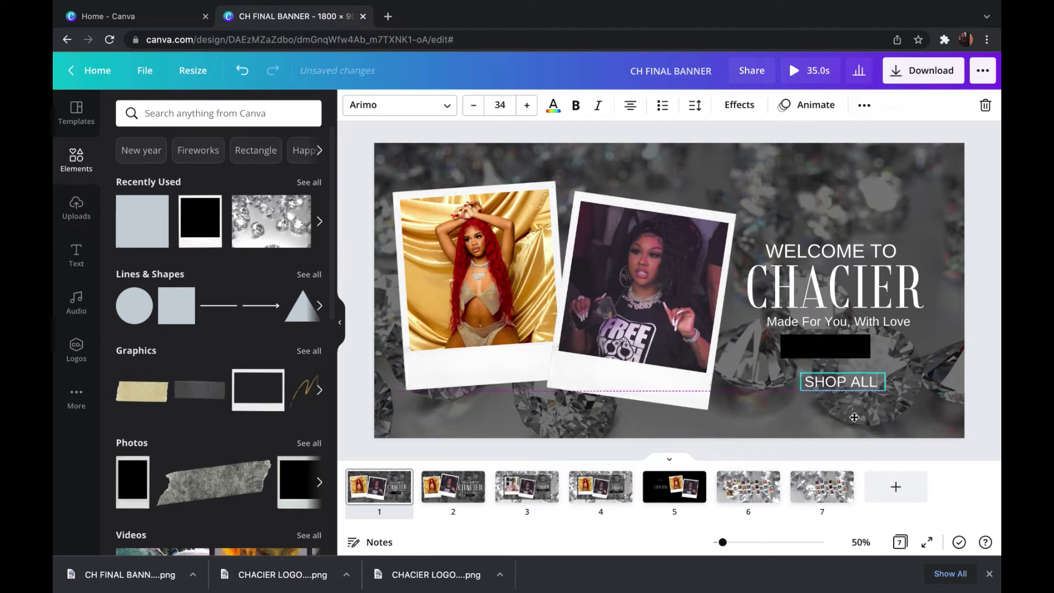
Step: Centre the black rectangle under the tagline, nudging the tagline down slightly
drag(784, 348, 854, 344)
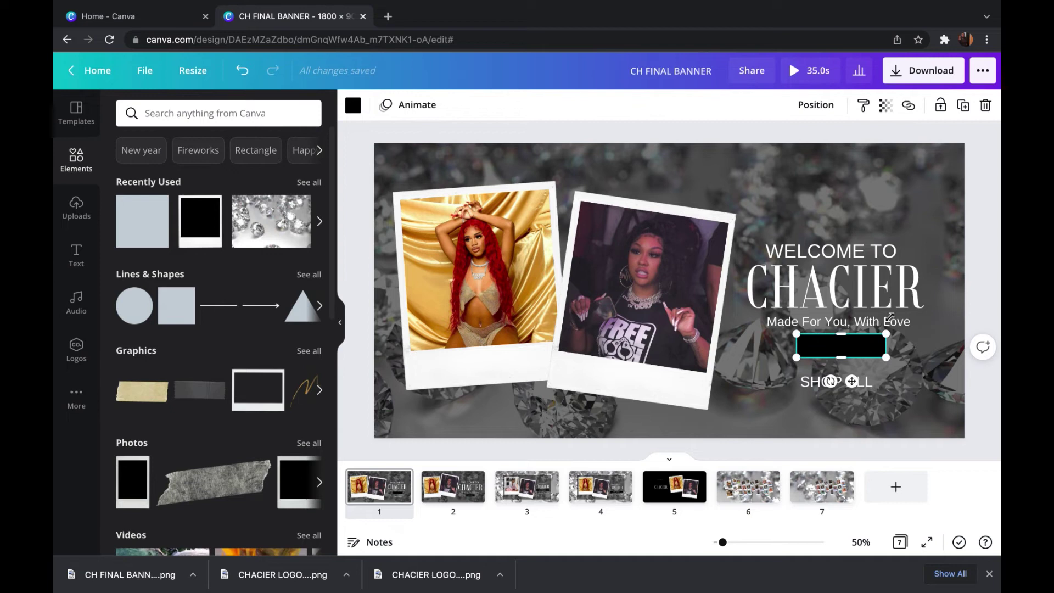
drag(900, 326, 903, 326)
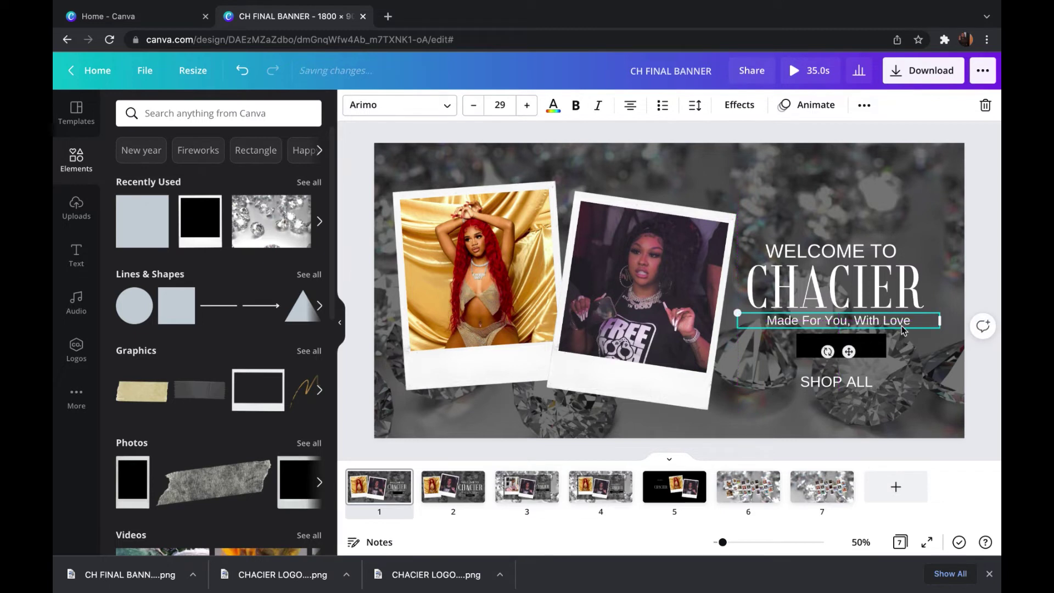
click(868, 210)
click(876, 352)
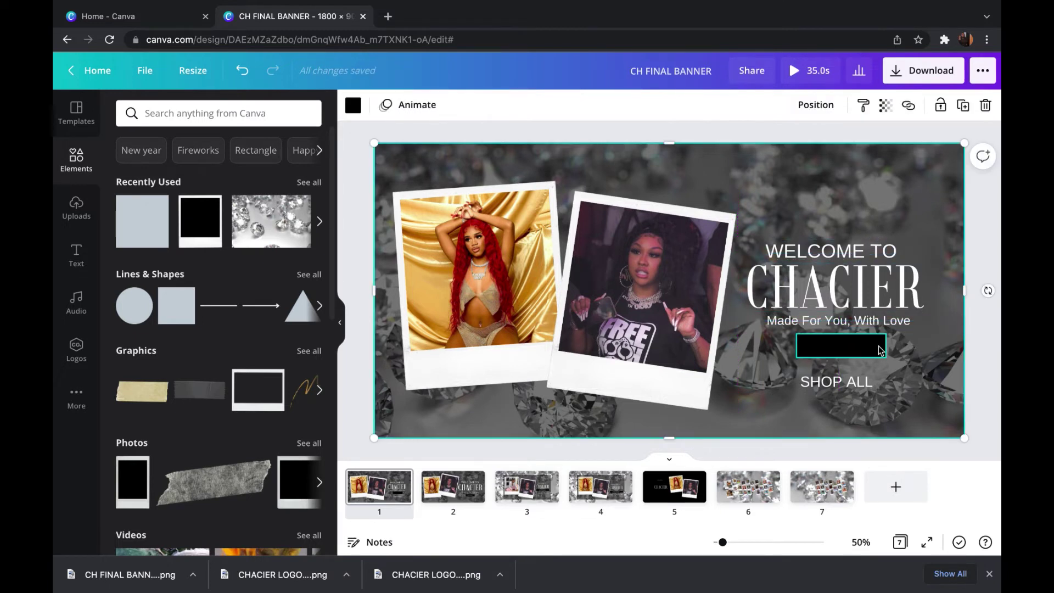
drag(873, 351, 871, 348)
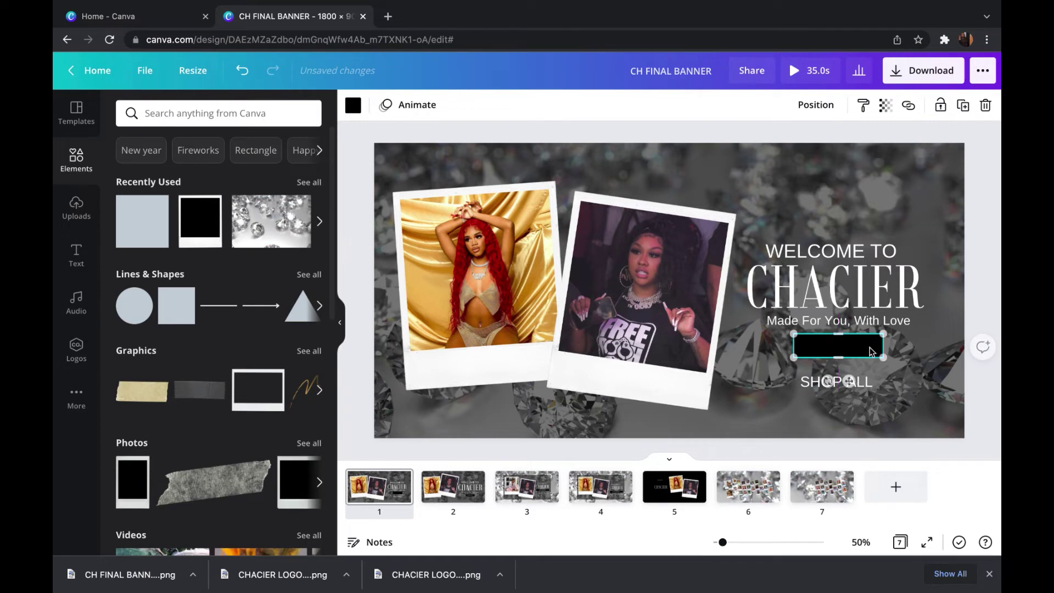
Step: Align the WELCOME TO heading and move the SHOP ALL text onto the black rectangle
click(859, 389)
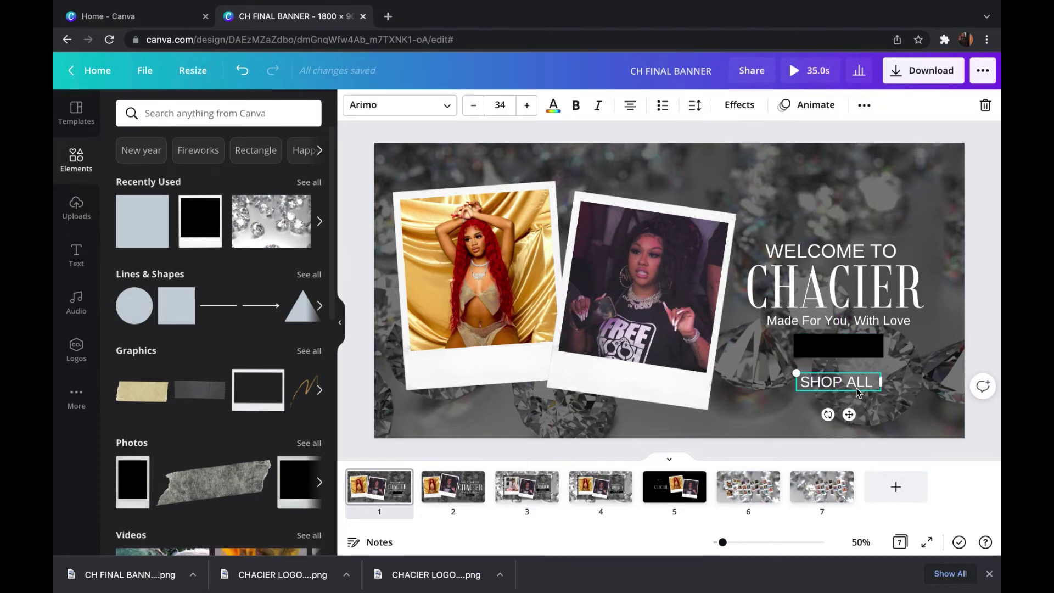
click(864, 245)
drag(864, 245, 867, 242)
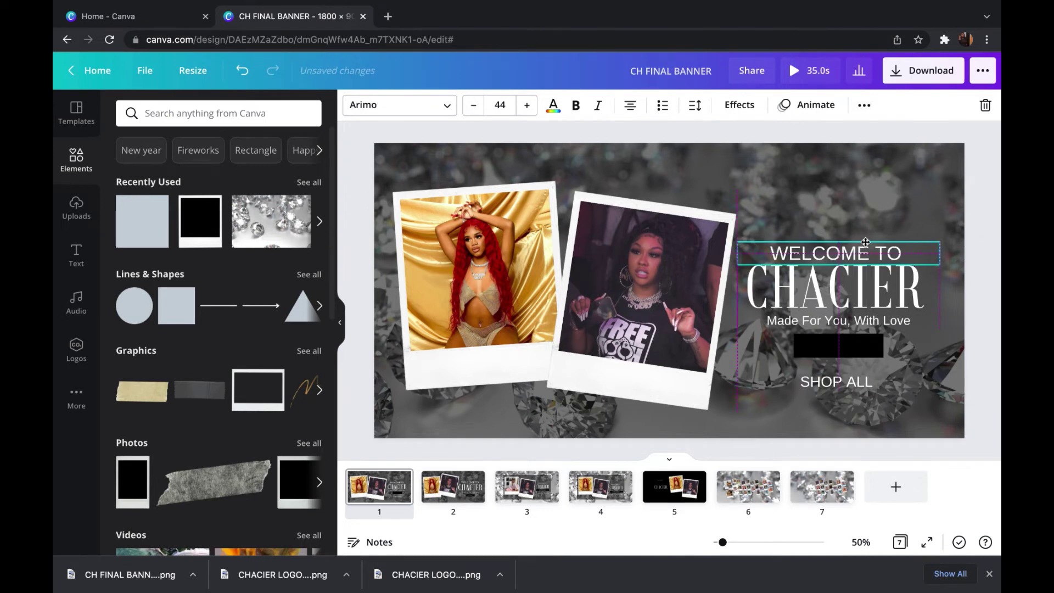
click(869, 213)
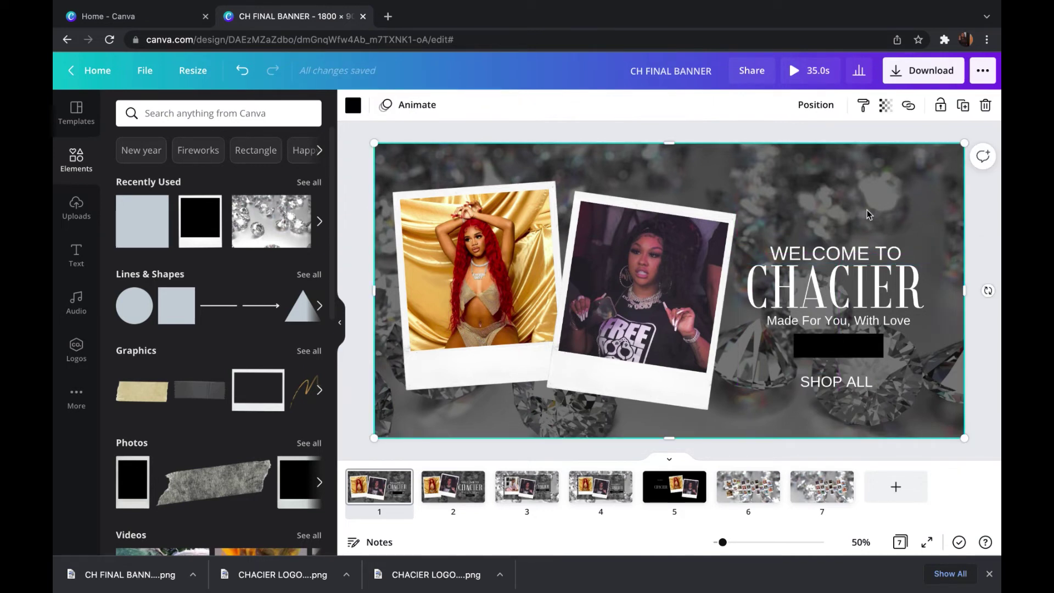
click(838, 384)
drag(838, 384, 842, 348)
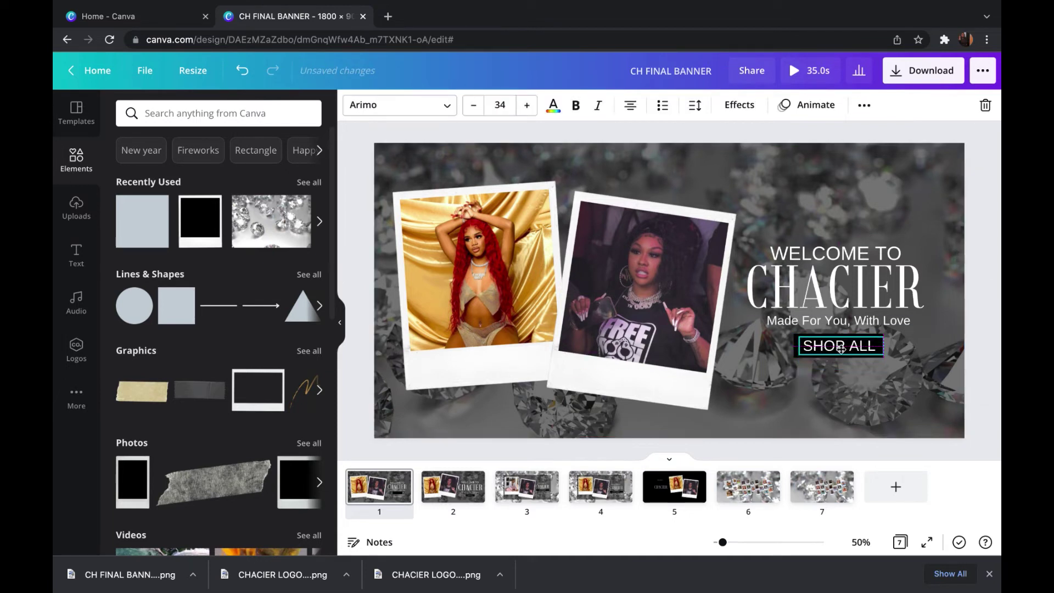
click(797, 422)
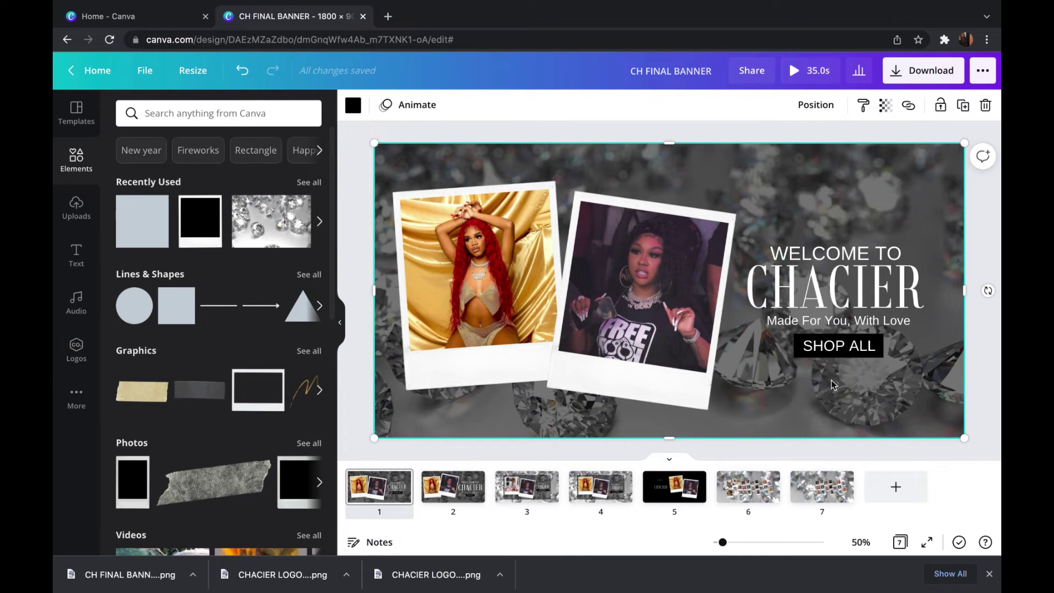
Step: Shrink the SHOP ALL text from size 34 to 30 to fit the black box
click(835, 349)
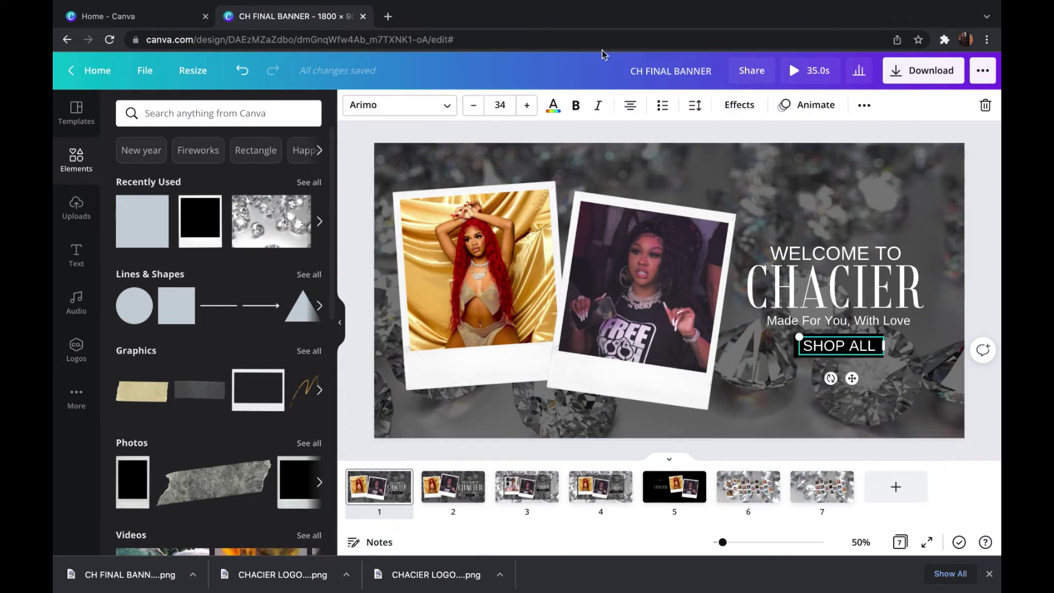
click(475, 106)
click(474, 106)
click(474, 106)
click(475, 107)
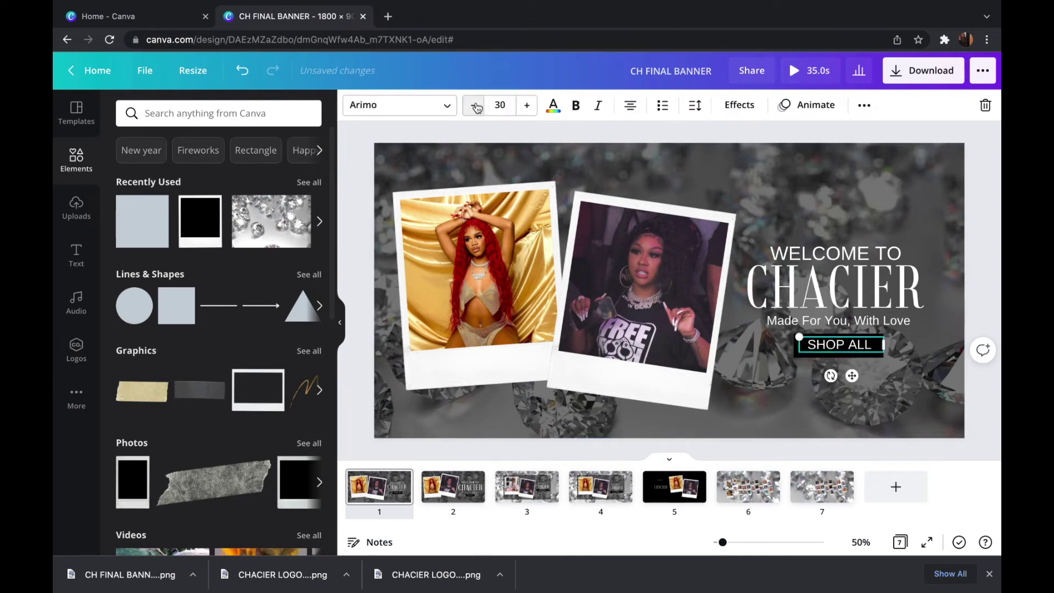
click(900, 402)
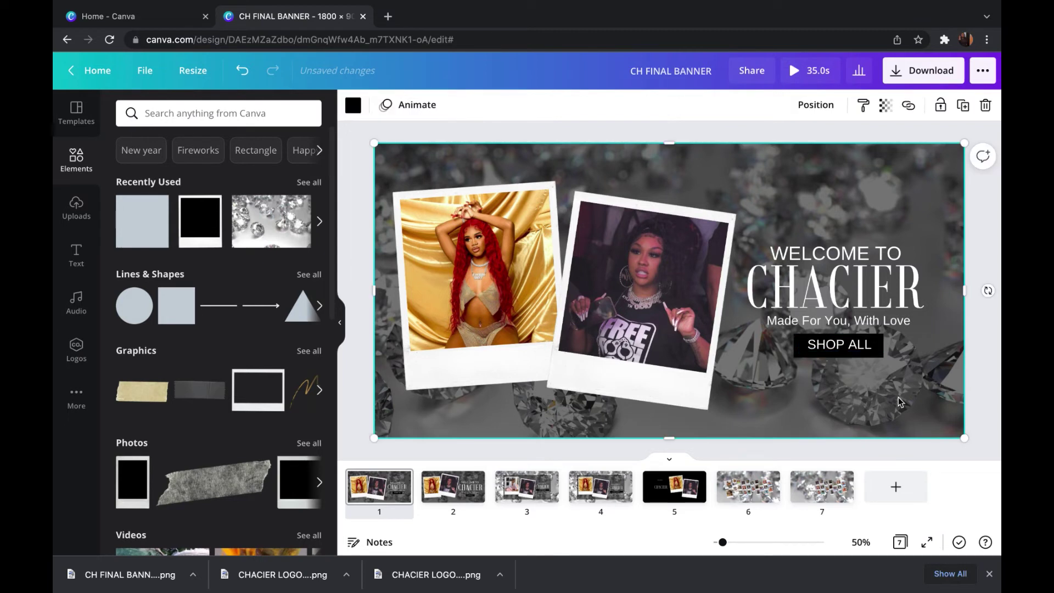
click(859, 347)
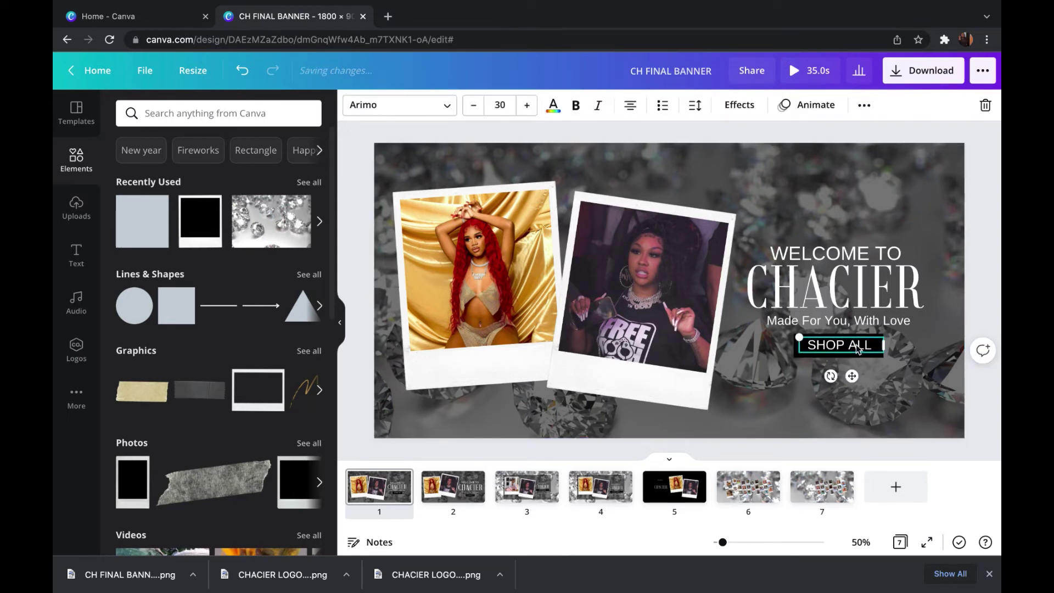
click(892, 387)
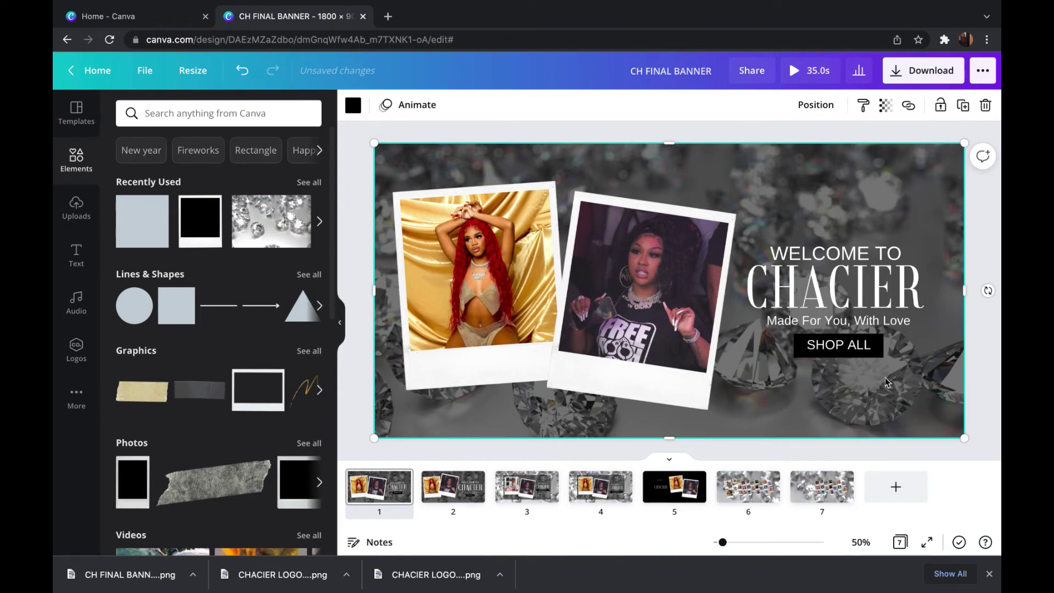
click(856, 350)
click(910, 388)
Step: Download only Page 1 as a PNG at size 1.5× (2700 × 1350 px)
click(928, 71)
click(857, 163)
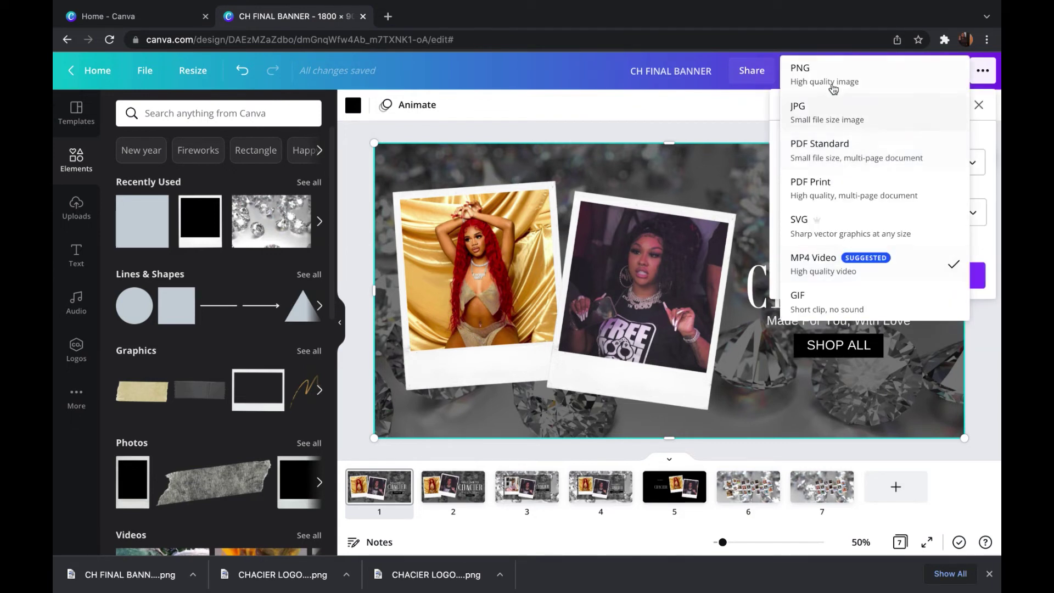
click(833, 89)
drag(846, 194, 870, 196)
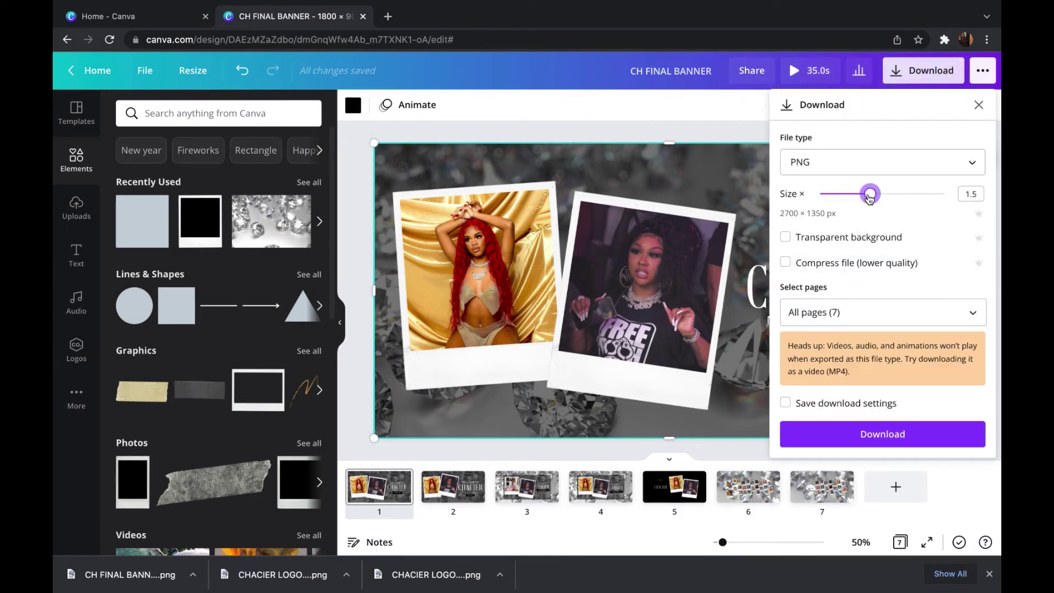
click(864, 312)
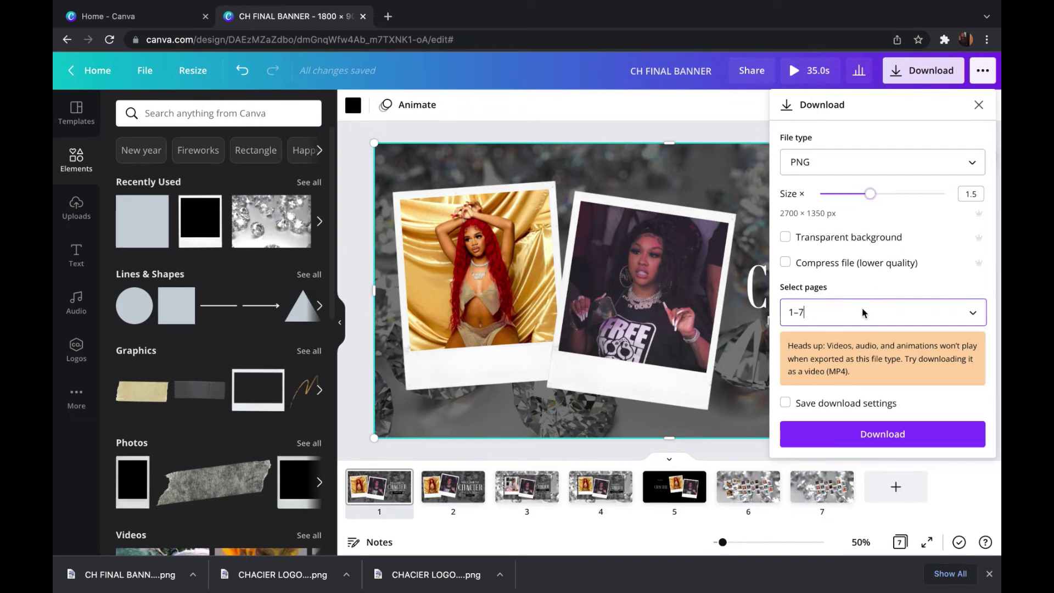
click(850, 350)
click(851, 384)
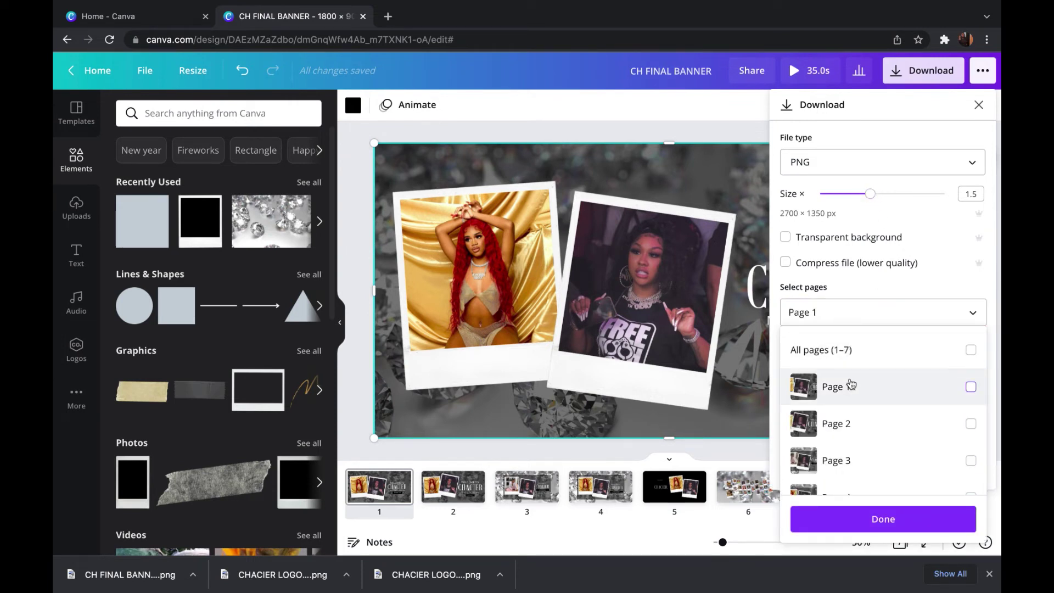
click(868, 519)
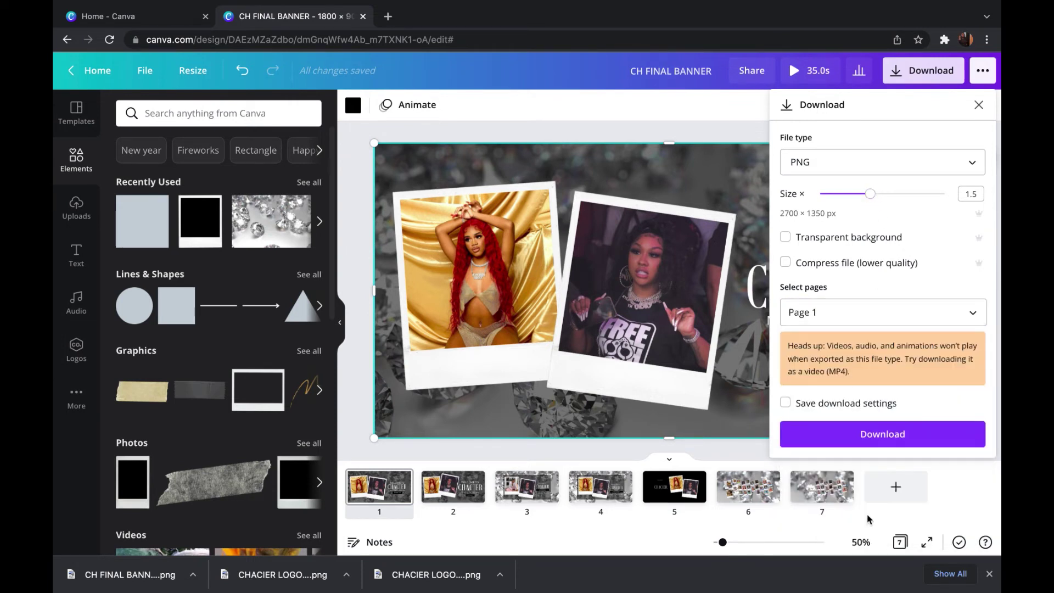
click(866, 439)
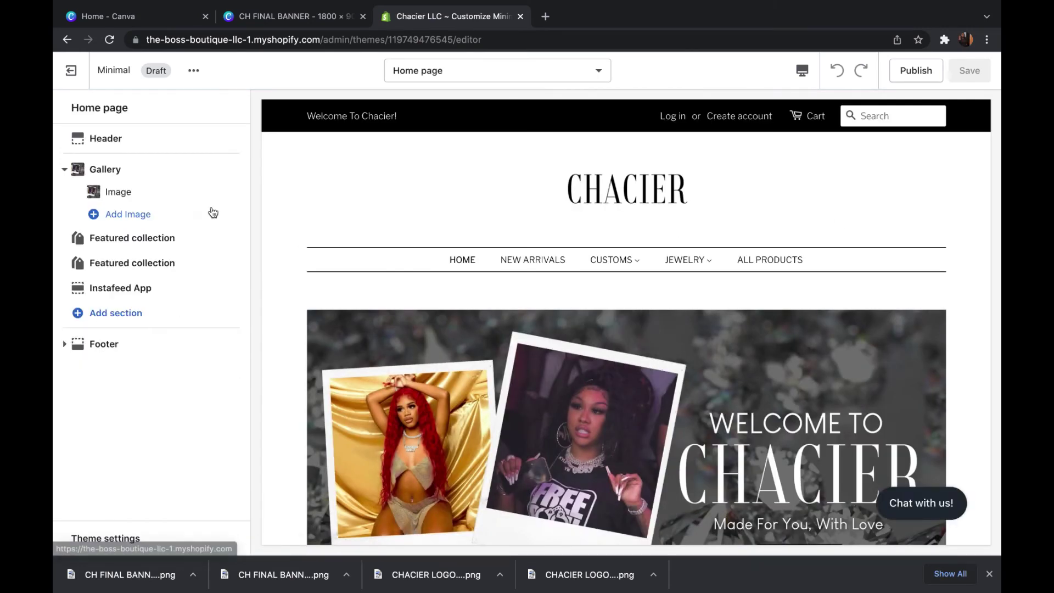
Step: Swap the Gallery Image block's picture for the new CHACIER banner from the library
click(120, 171)
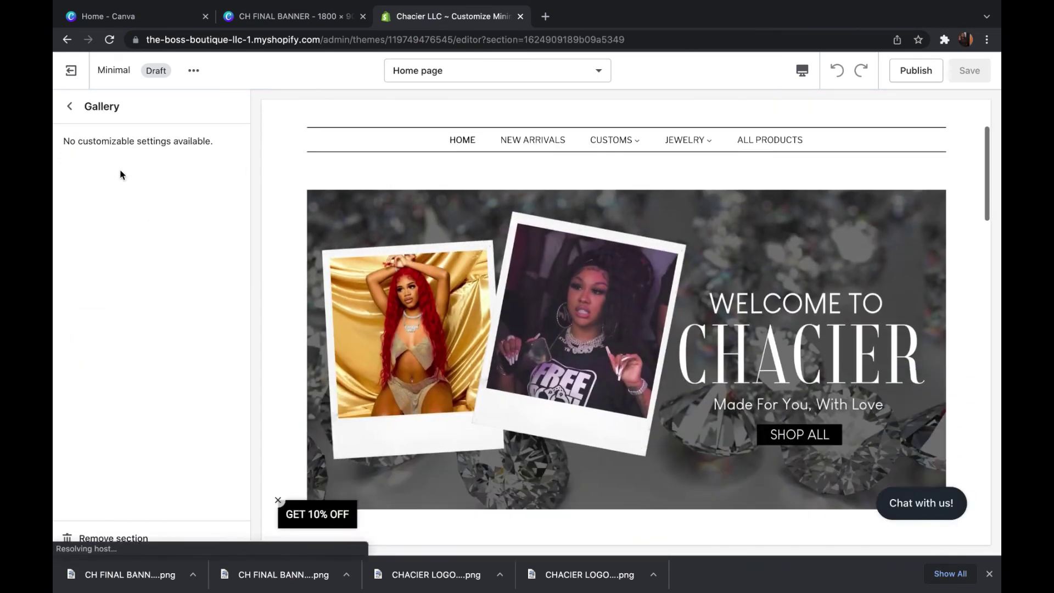
click(69, 106)
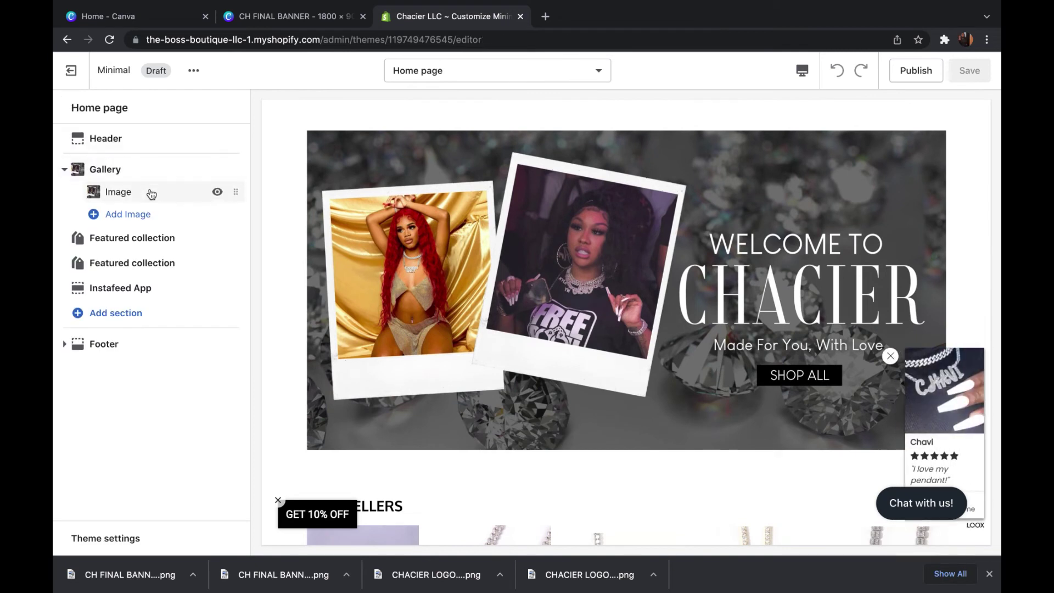
click(149, 193)
click(167, 294)
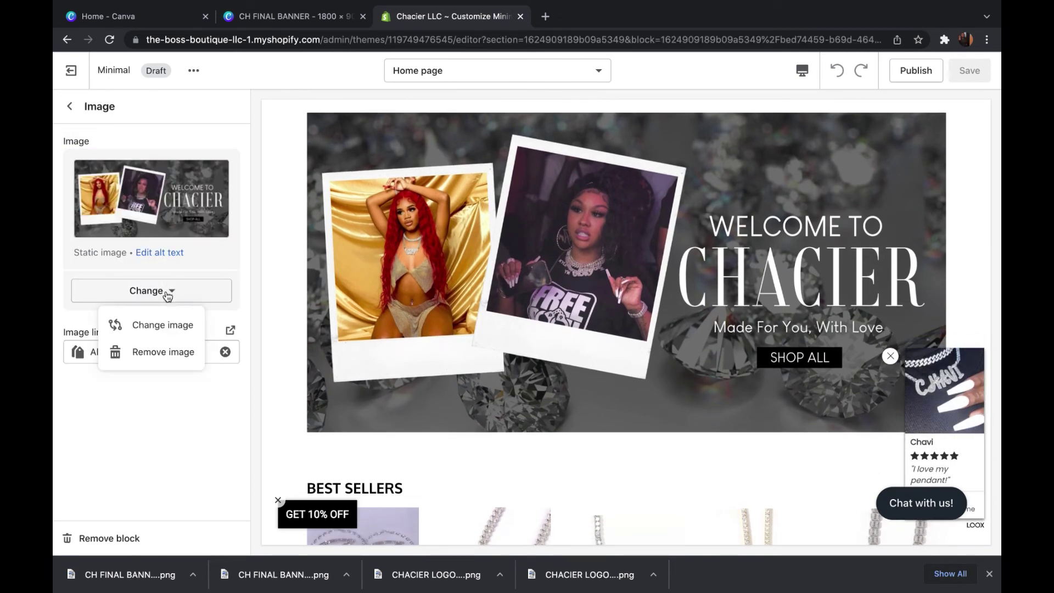
click(163, 326)
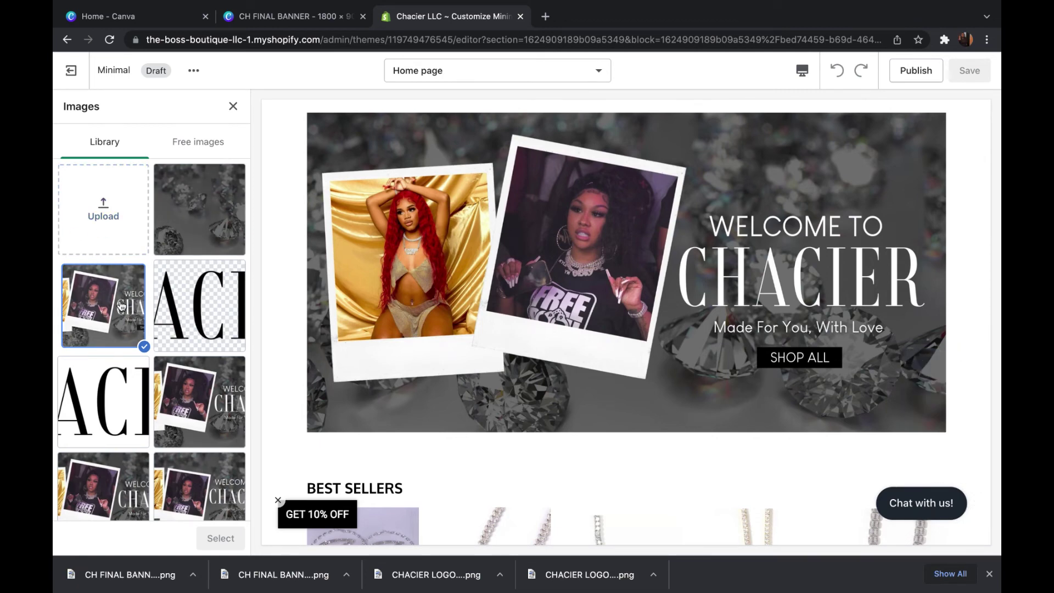
click(121, 306)
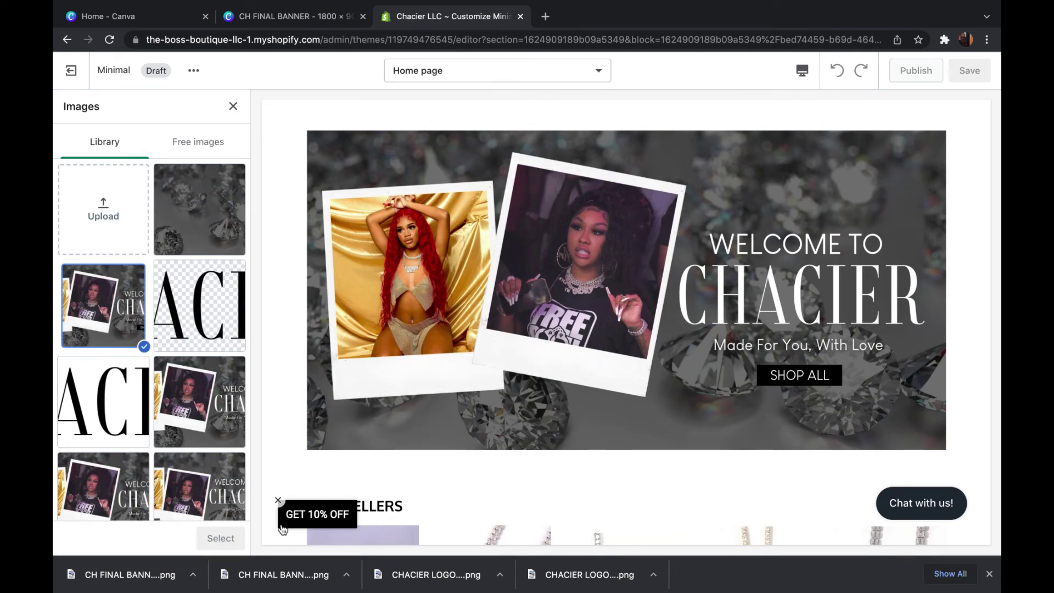
click(235, 111)
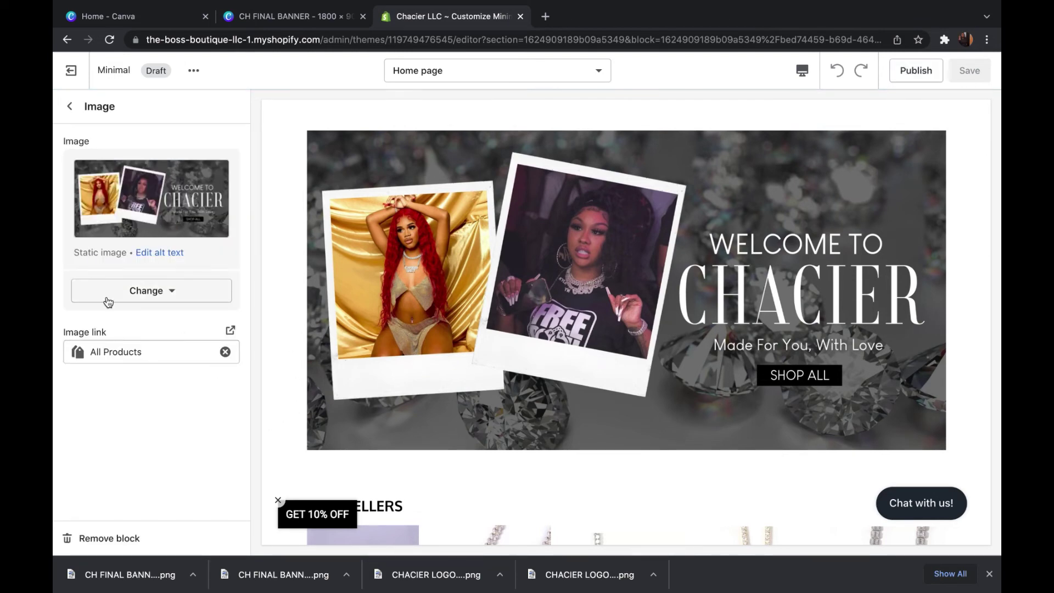
click(69, 106)
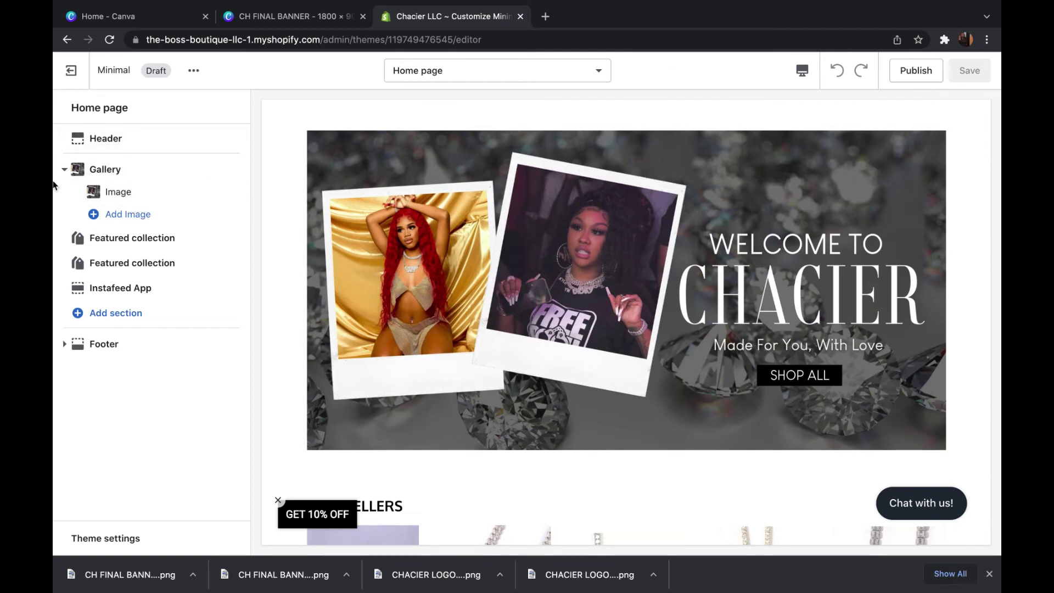
click(148, 192)
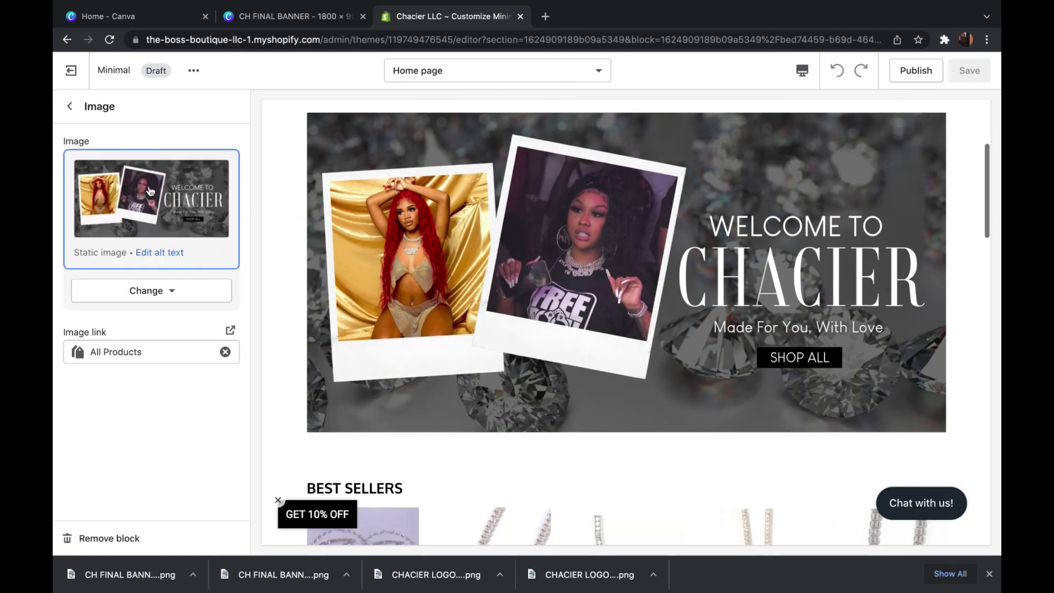
click(187, 350)
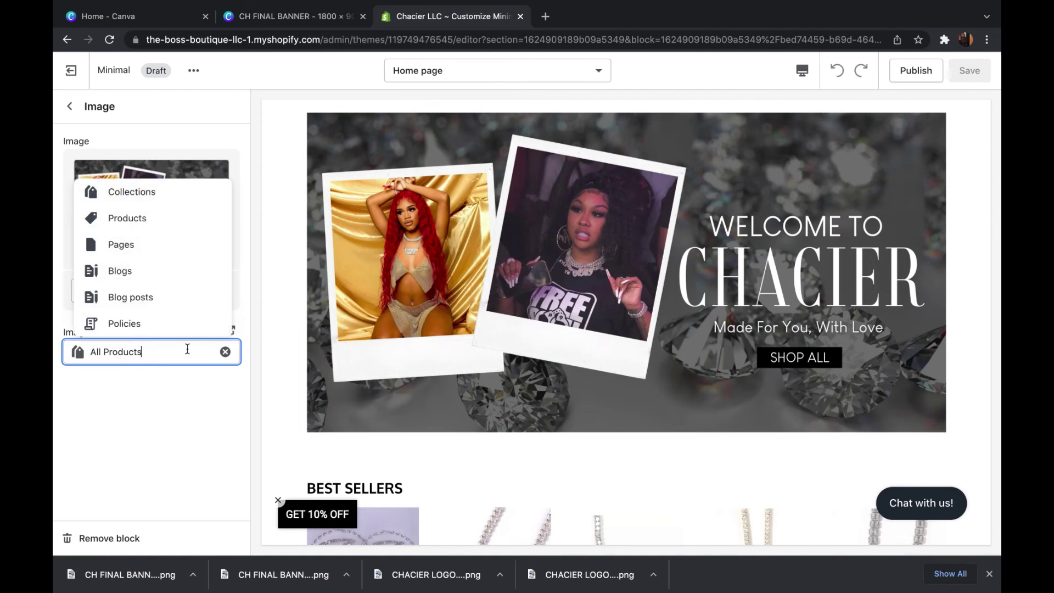
click(180, 414)
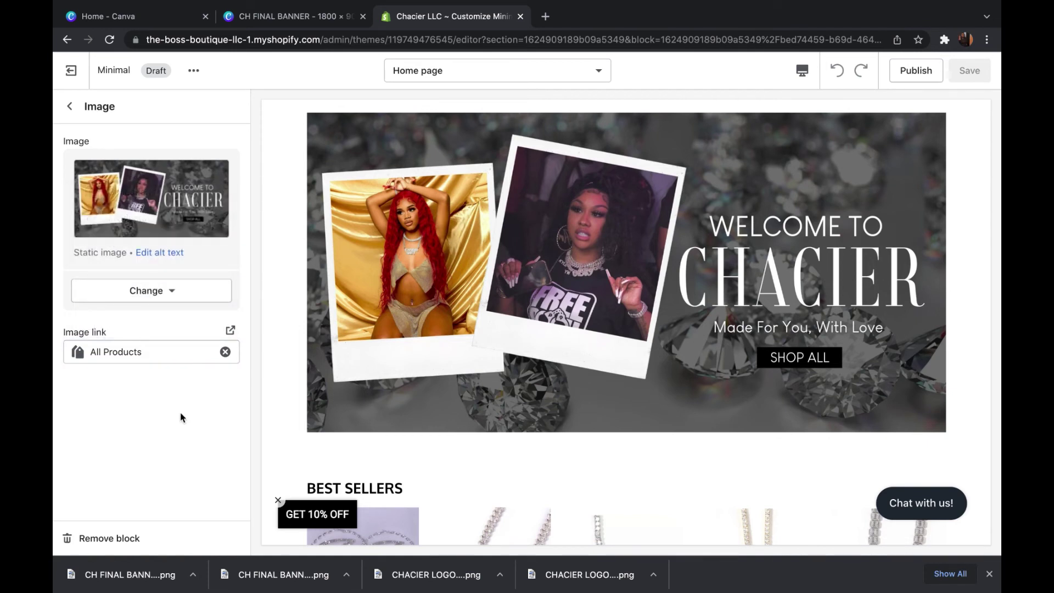